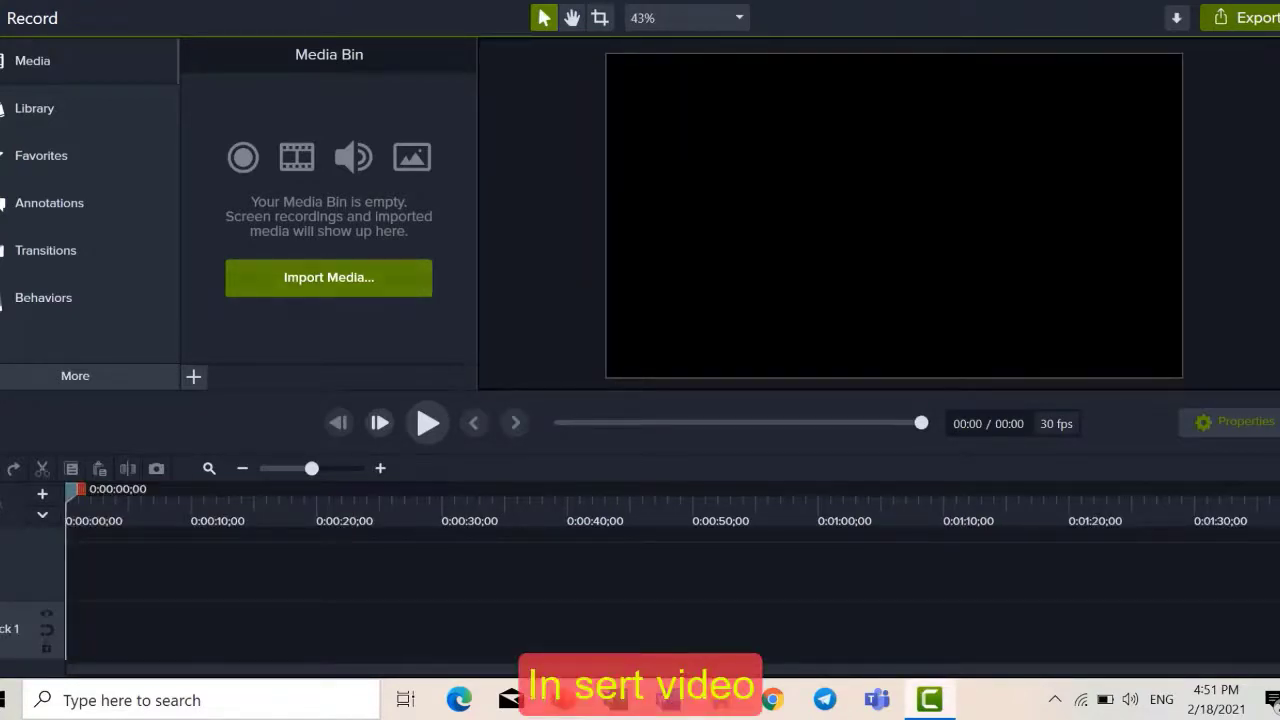
- Import the VID_20210211 clips, from 133051 through 162115, from the VDO folder on DATA (D:) into the Media Bin
{"action": "left_click", "coordinate": [329, 278]}
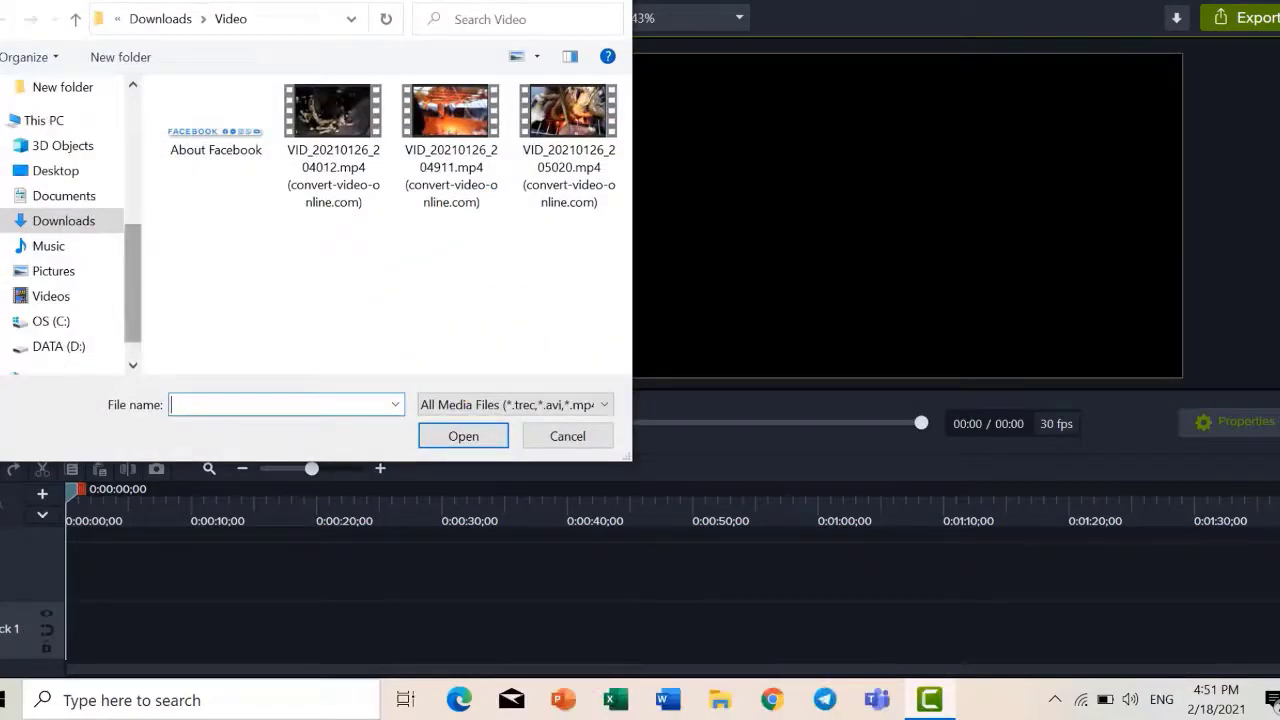
{"action": "scroll", "coordinate": [60, 287], "scroll_direction": "down", "scroll_amount": 1}
{"action": "left_click", "coordinate": [60, 287]}
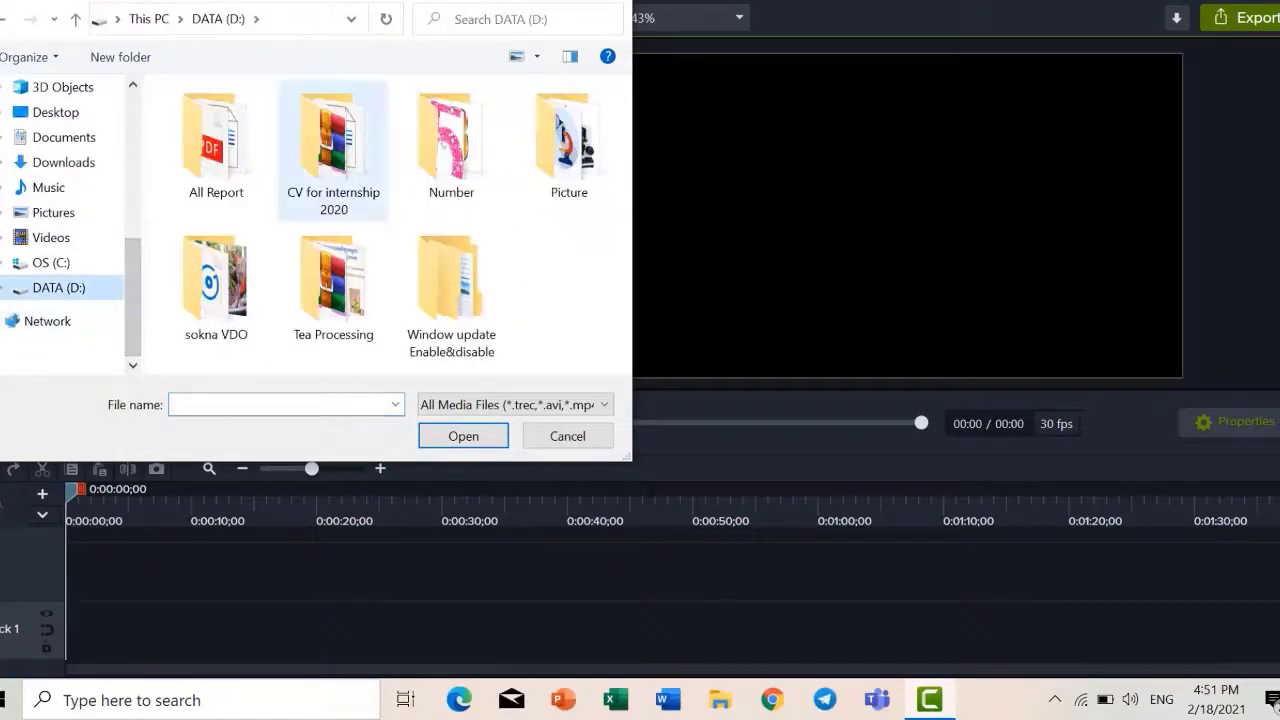
{"action": "double_click", "coordinate": [215, 285]}
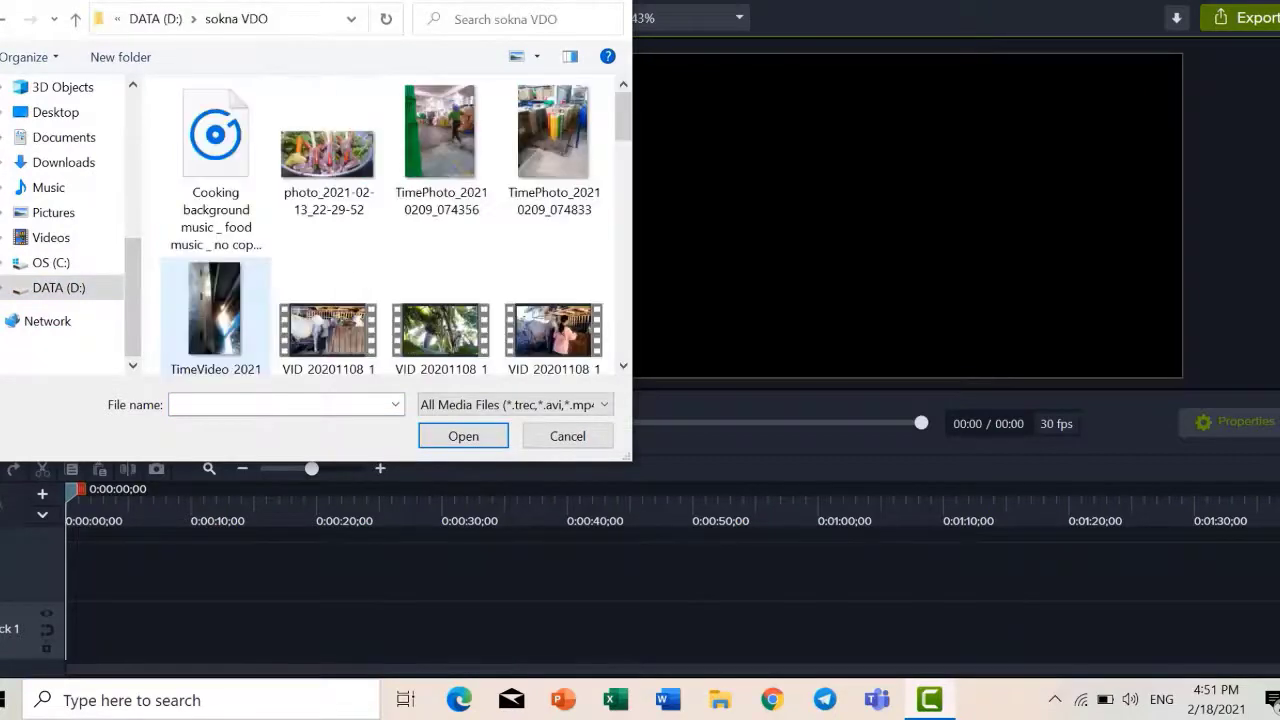
{"action": "scroll", "coordinate": [415, 95], "scroll_direction": "down", "scroll_amount": 10}
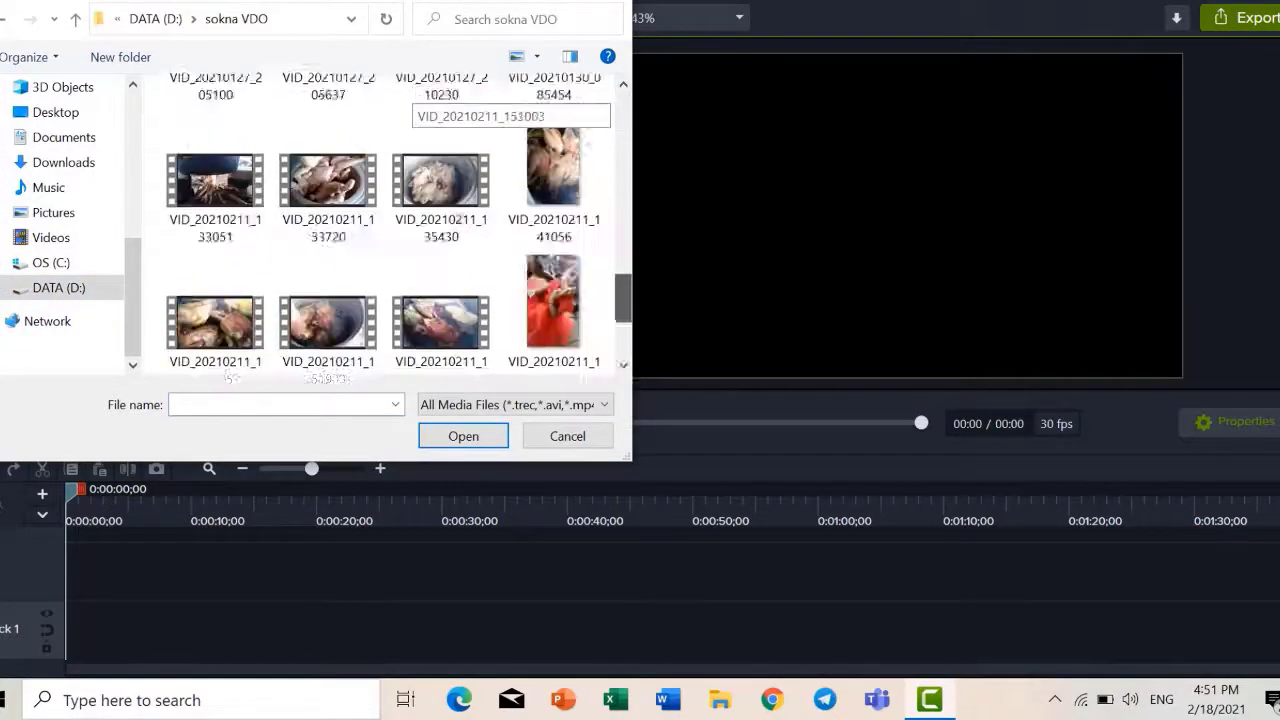
{"action": "scroll", "coordinate": [415, 100], "scroll_direction": "up", "scroll_amount": 5}
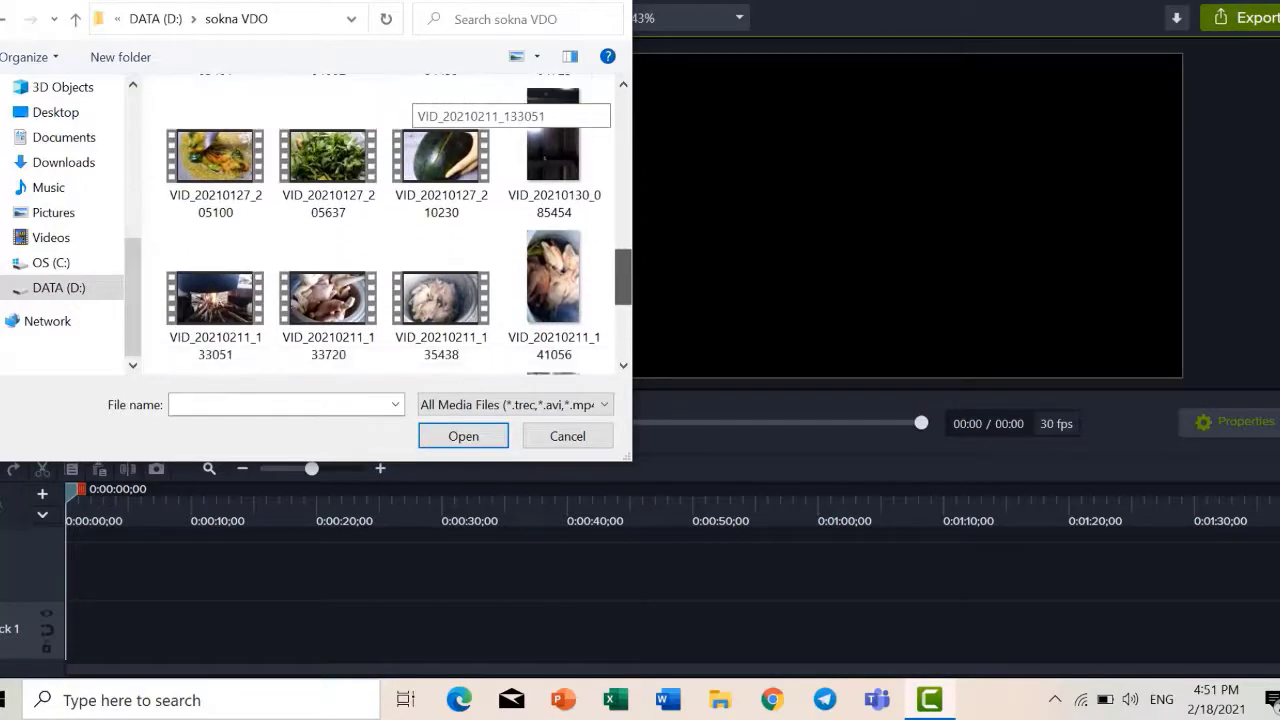
{"action": "scroll", "coordinate": [330, 260], "scroll_direction": "down", "scroll_amount": 1}
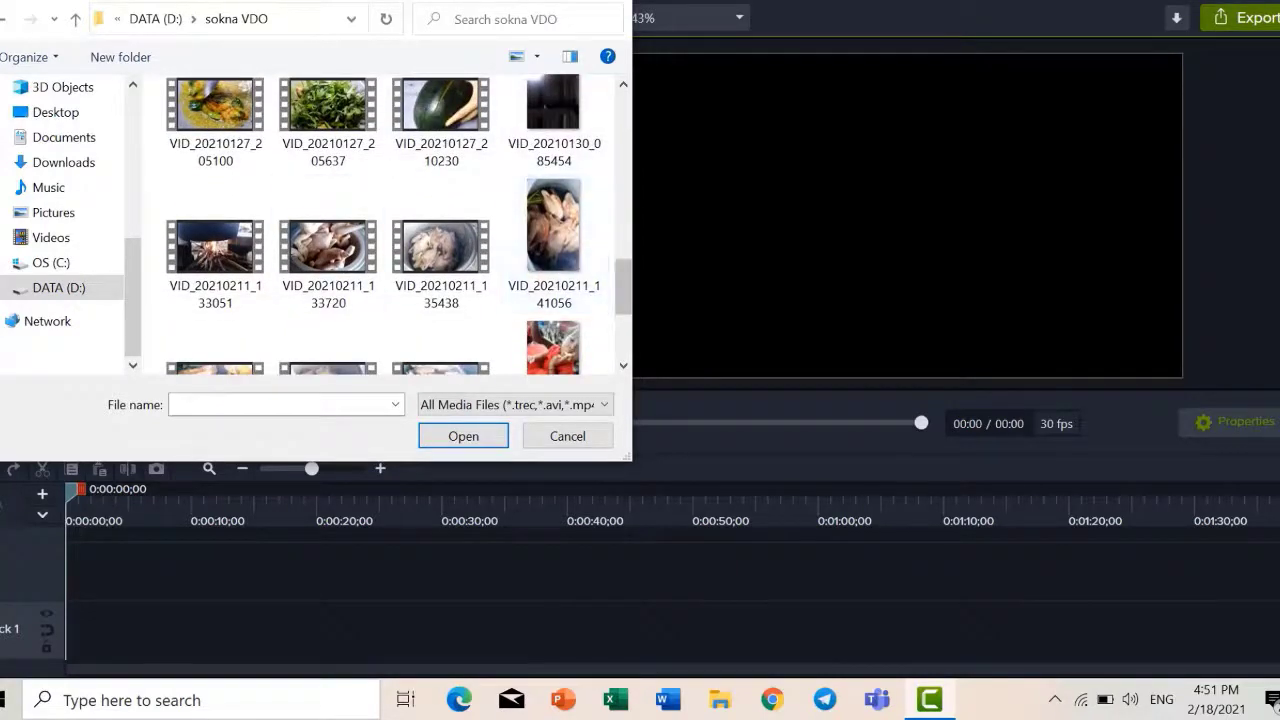
{"action": "left_click_drag", "start_coordinate": [624, 288], "coordinate": [624, 268]}
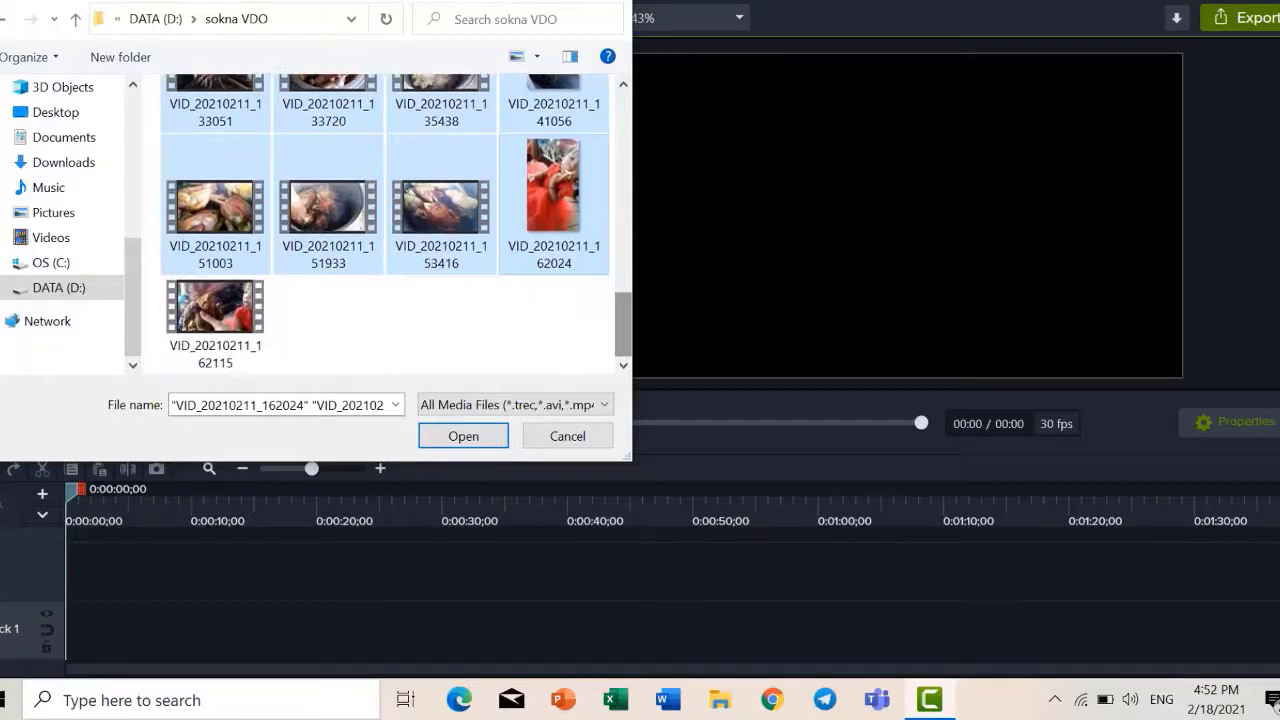
{"action": "left_click", "coordinate": [215, 315], "text": "ctrl"}
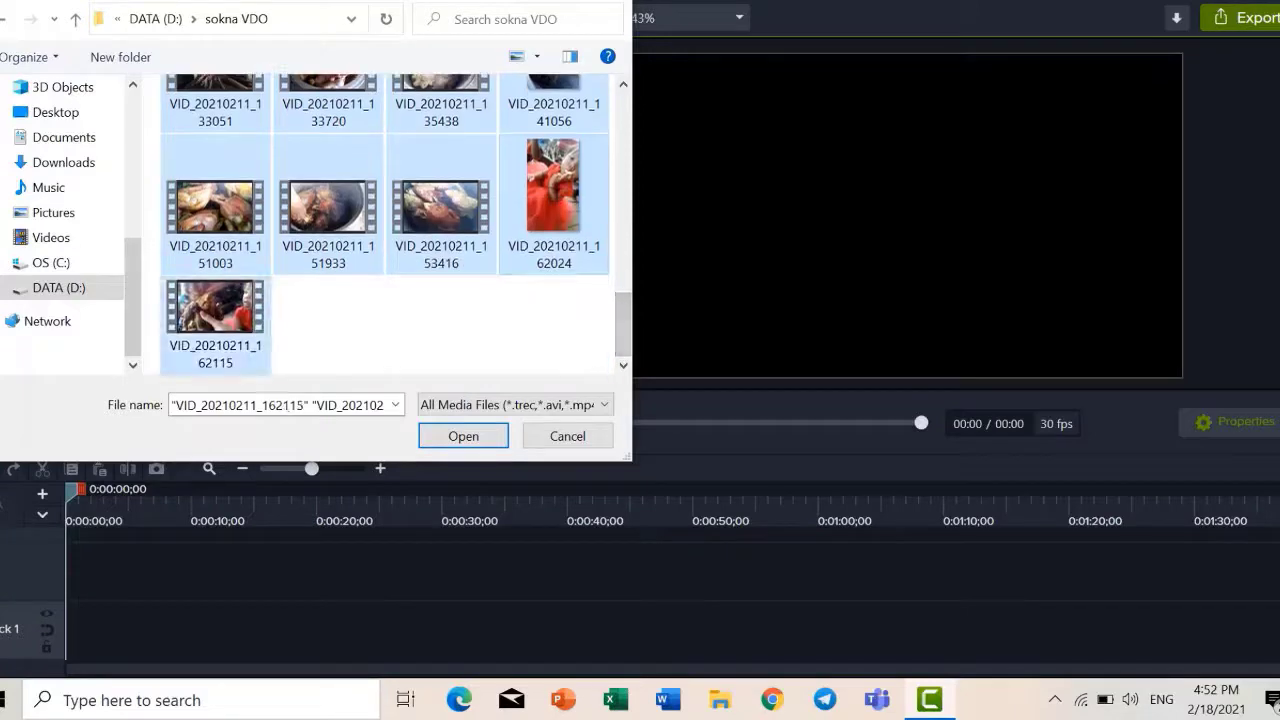
{"action": "left_click", "coordinate": [463, 436]}
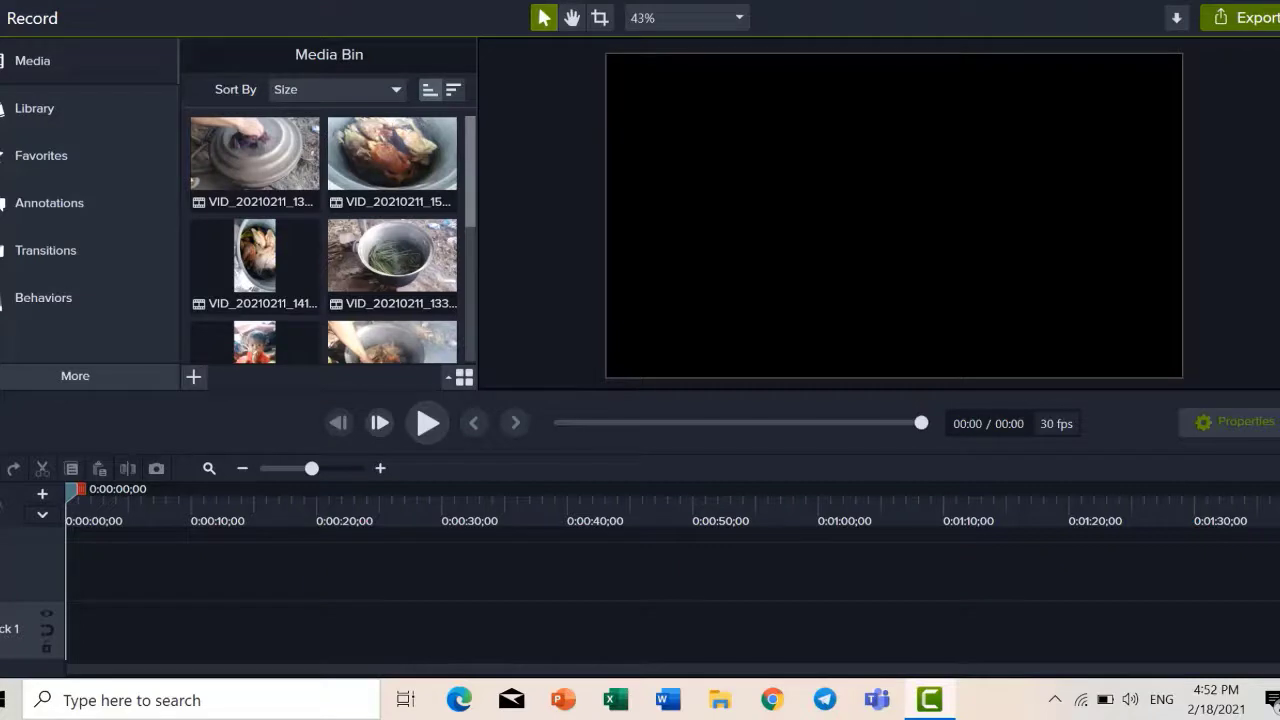
- Place the clip VID_20210211_133720 at the start of Track 1
{"action": "left_click_drag", "start_coordinate": [470, 171], "coordinate": [470, 306]}
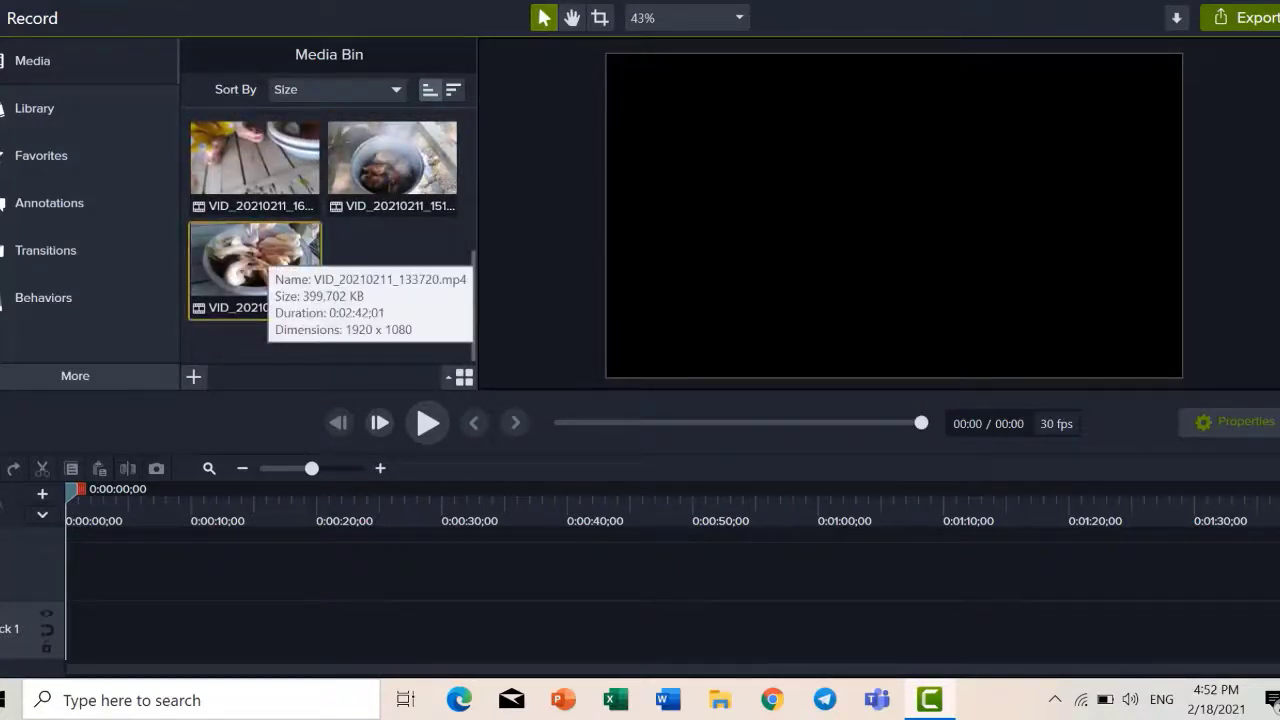
{"action": "left_click_drag", "start_coordinate": [255, 270], "coordinate": [162, 630]}
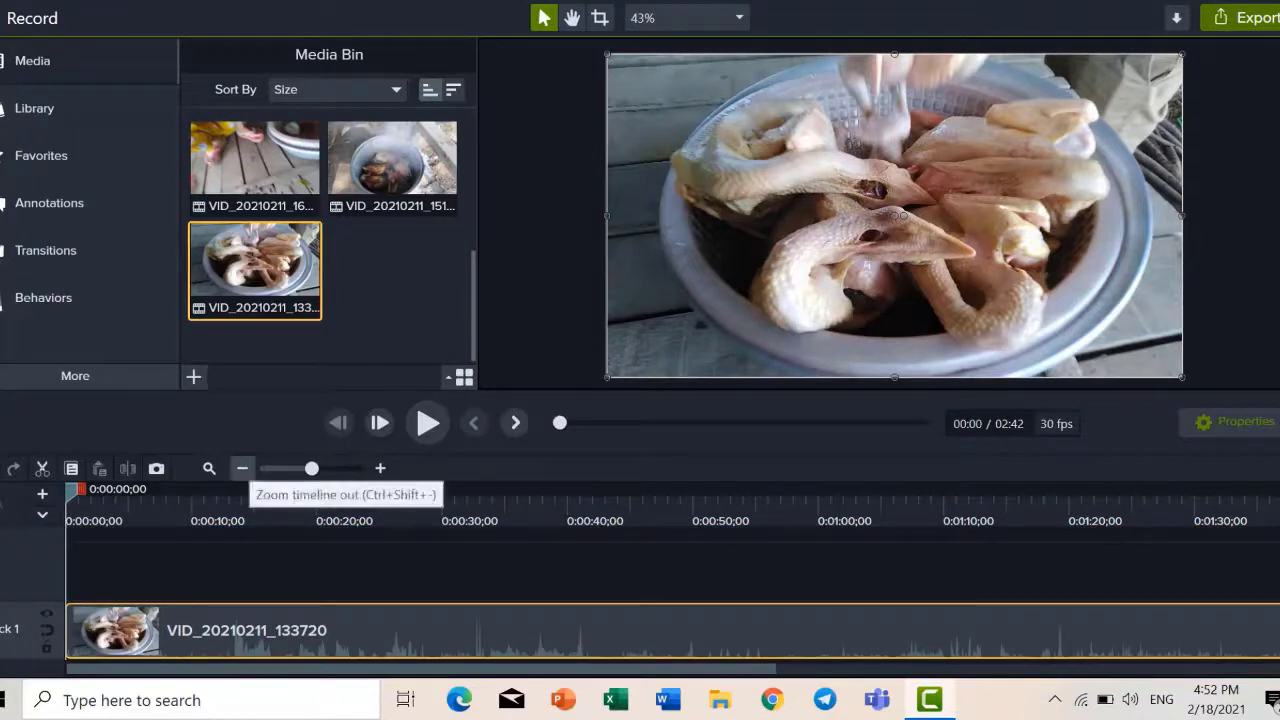
{"action": "left_click", "coordinate": [242, 468]}
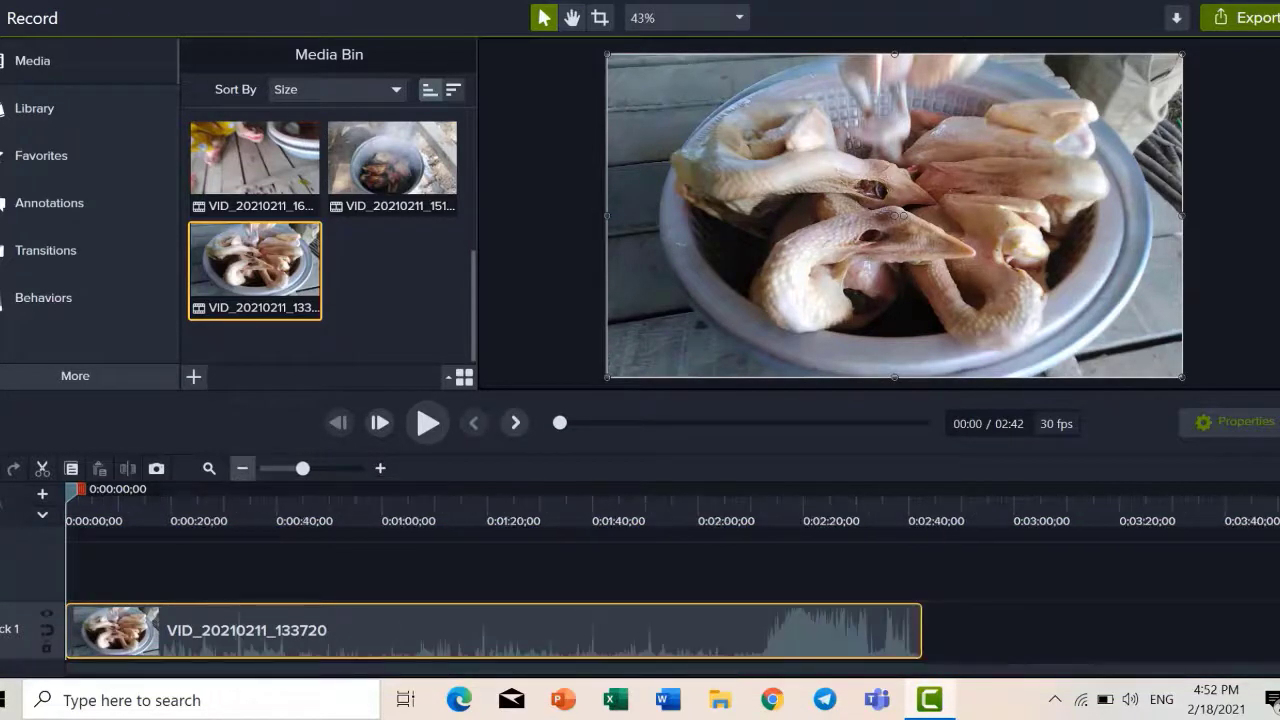
{"action": "left_click", "coordinate": [242, 468]}
{"action": "left_click", "coordinate": [242, 468]}
{"action": "left_click", "coordinate": [242, 468]}
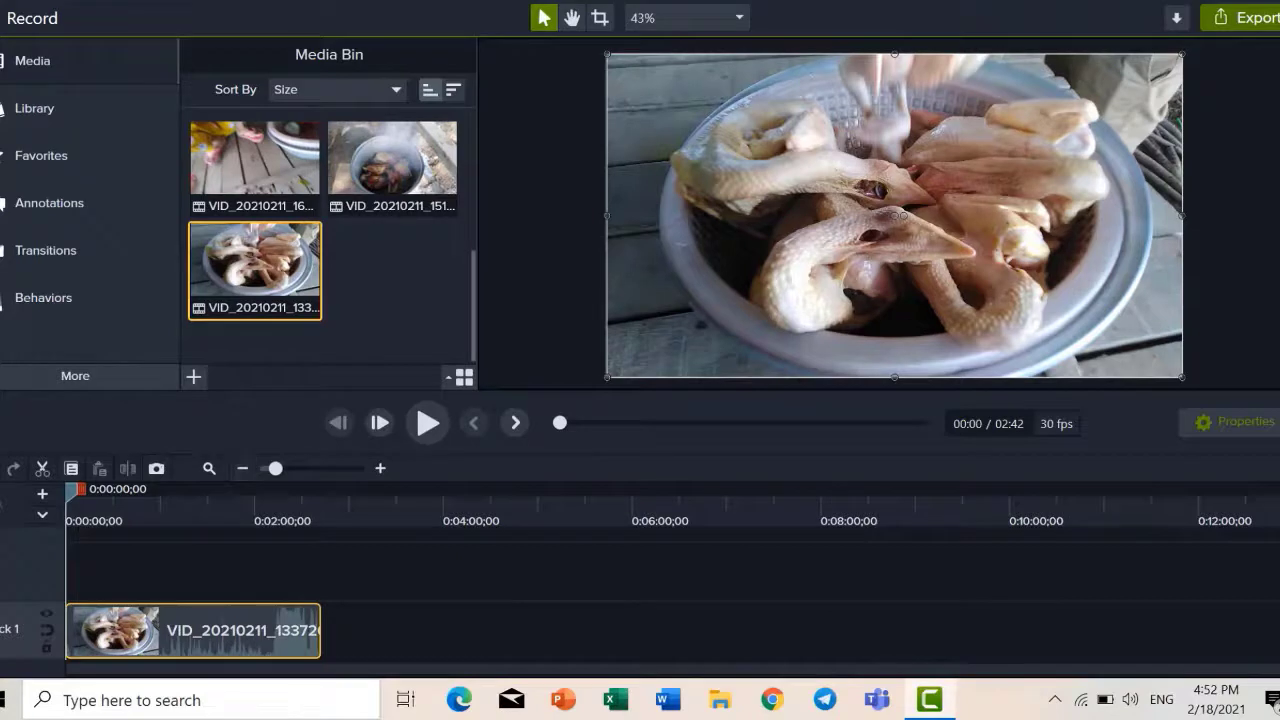
- Append the pot-with-greens clip, the vertical VID_20210211_141056 clip and the pot-lid clip in that order after the first clip on Track 1
{"action": "scroll", "coordinate": [330, 240], "scroll_direction": "up", "scroll_amount": 5}
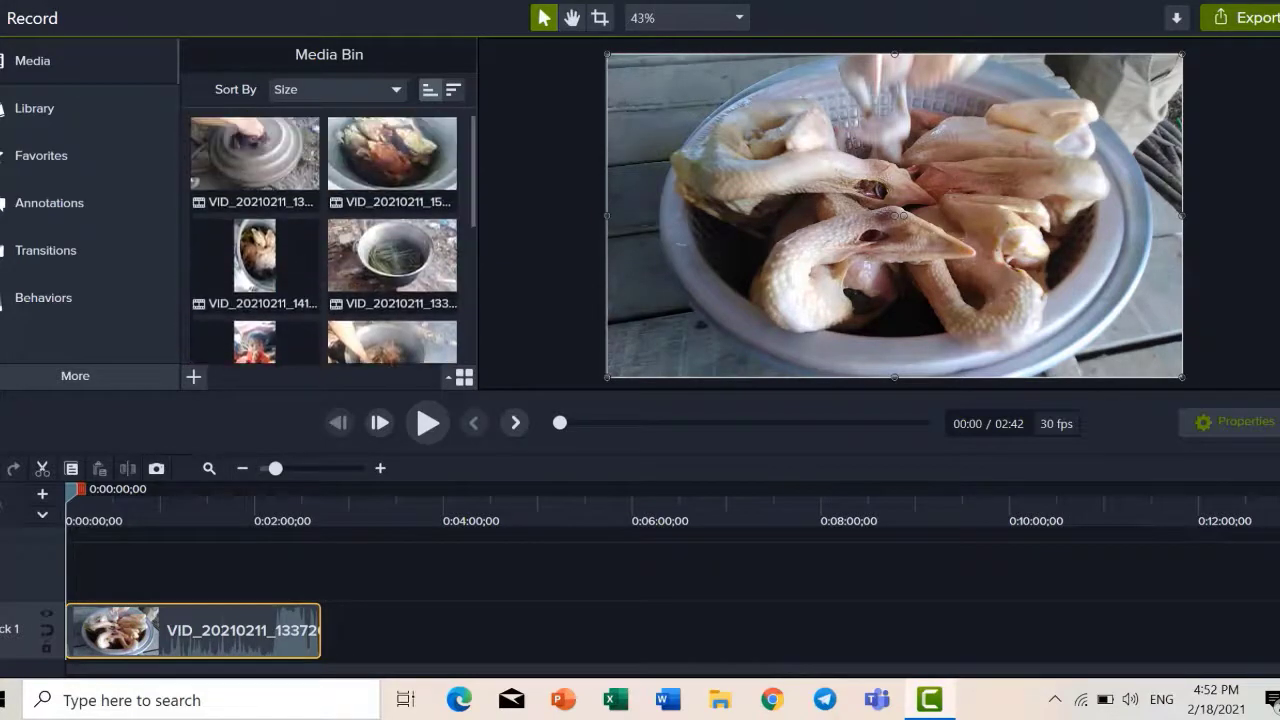
{"action": "left_click", "coordinate": [255, 255]}
{"action": "left_click", "coordinate": [392, 255], "text": "ctrl"}
{"action": "left_click_drag", "start_coordinate": [392, 255], "coordinate": [340, 630]}
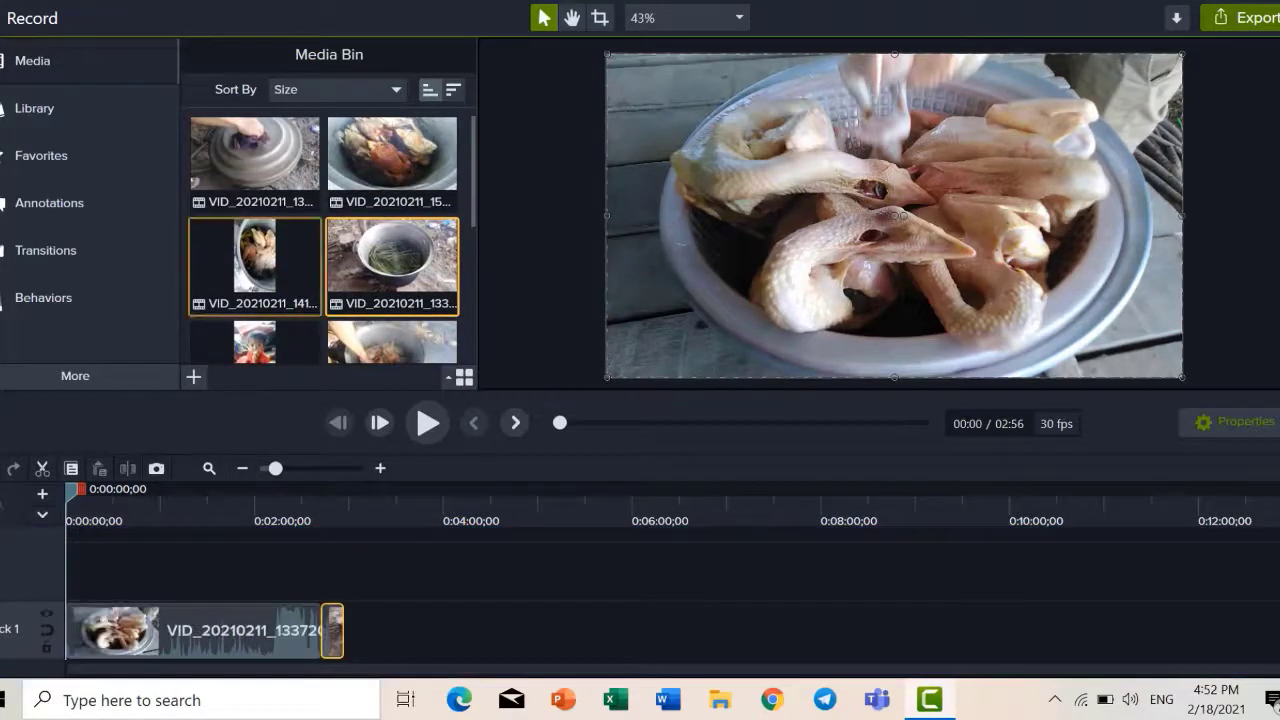
{"action": "left_click_drag", "start_coordinate": [295, 250], "coordinate": [355, 630]}
{"action": "left_click", "coordinate": [255, 160], "text": "ctrl"}
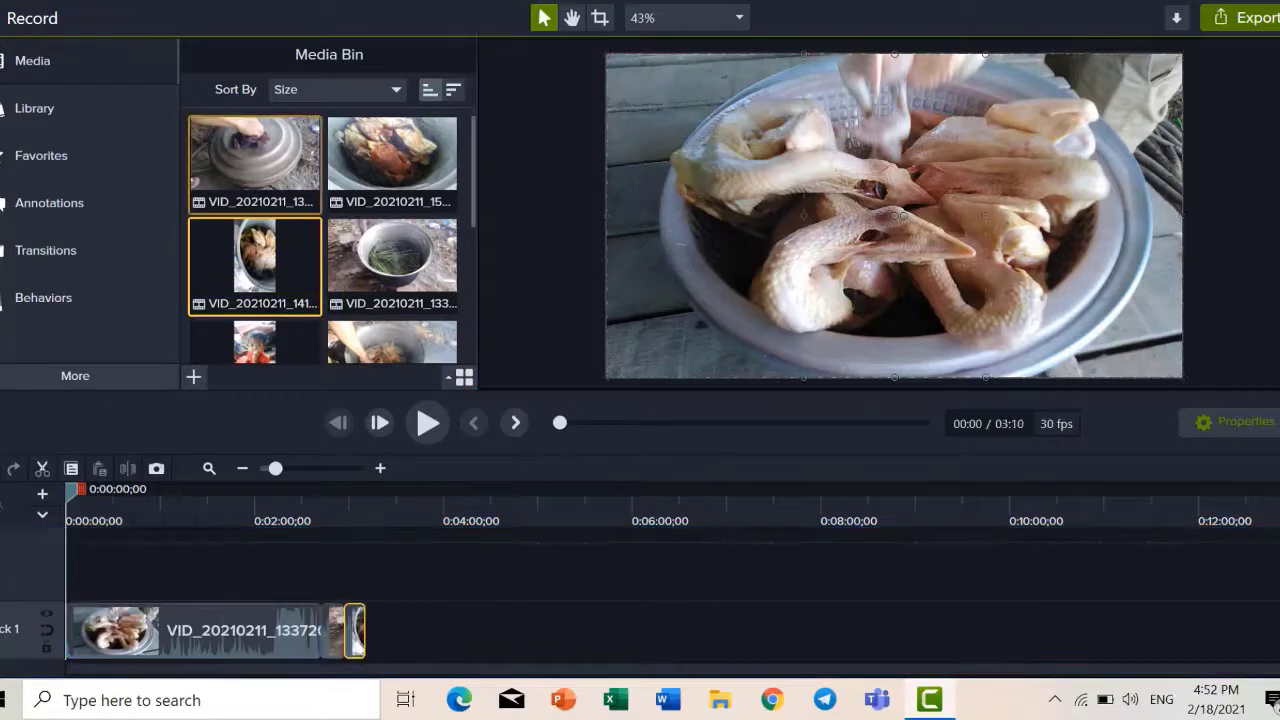
{"action": "left_click_drag", "start_coordinate": [265, 160], "coordinate": [372, 630]}
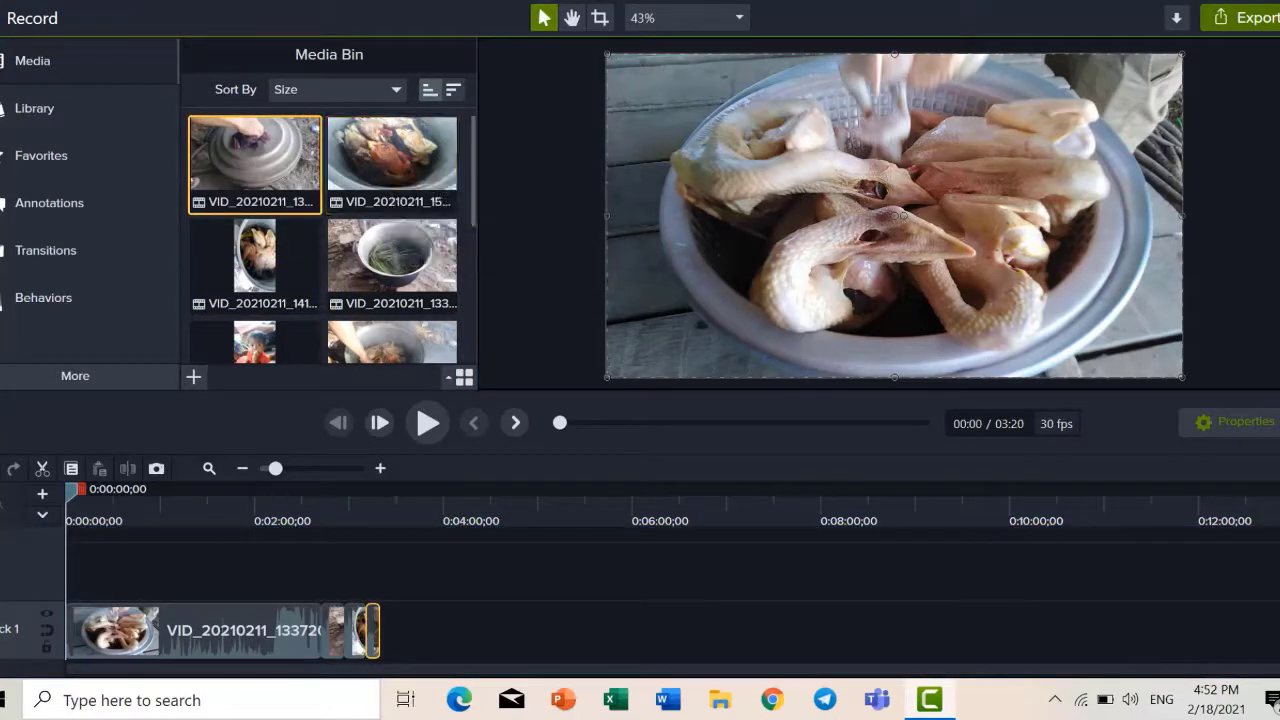
- Append the hand-over-pot clip, the clip of browned pieces in a pot and the steaming-pot clip in that order on Track 1
{"action": "scroll", "coordinate": [330, 240], "scroll_direction": "down", "scroll_amount": 1}
{"action": "left_click_drag", "start_coordinate": [392, 300], "coordinate": [405, 630]}
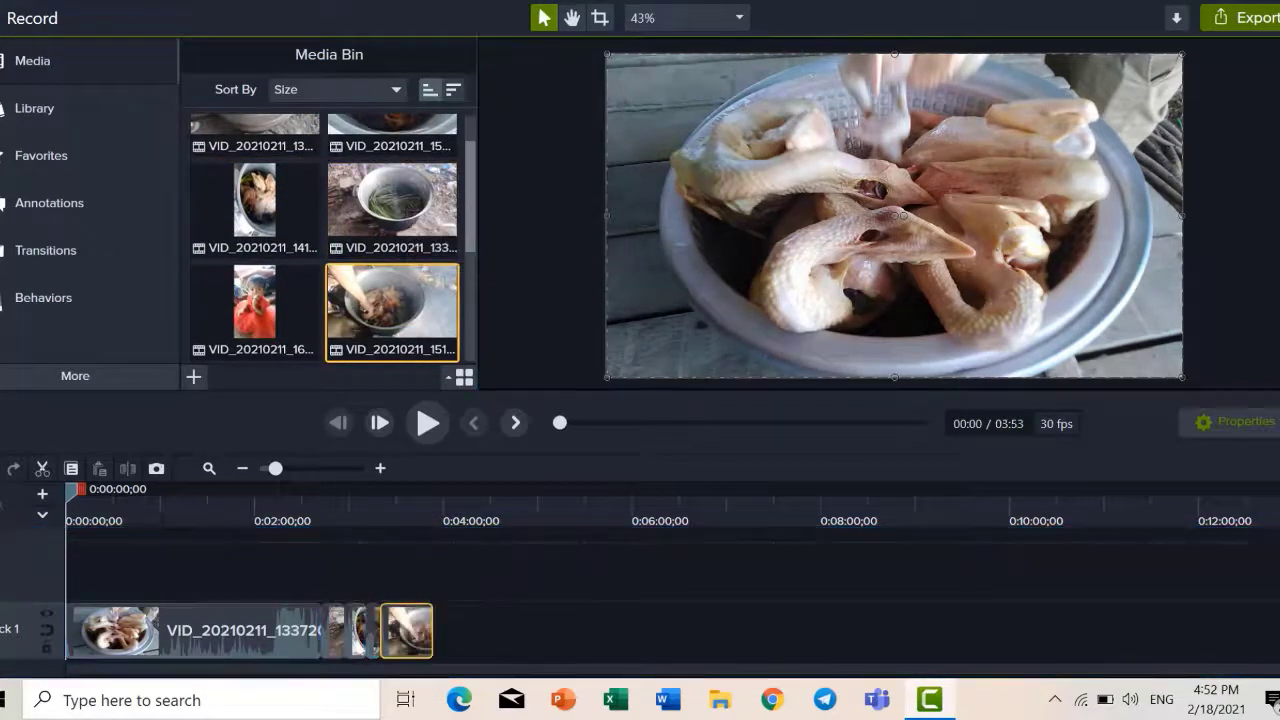
{"action": "scroll", "coordinate": [392, 200], "scroll_direction": "up", "scroll_amount": 1}
{"action": "left_click_drag", "start_coordinate": [392, 148], "coordinate": [440, 630]}
{"action": "scroll", "coordinate": [392, 240], "scroll_direction": "down", "scroll_amount": 2}
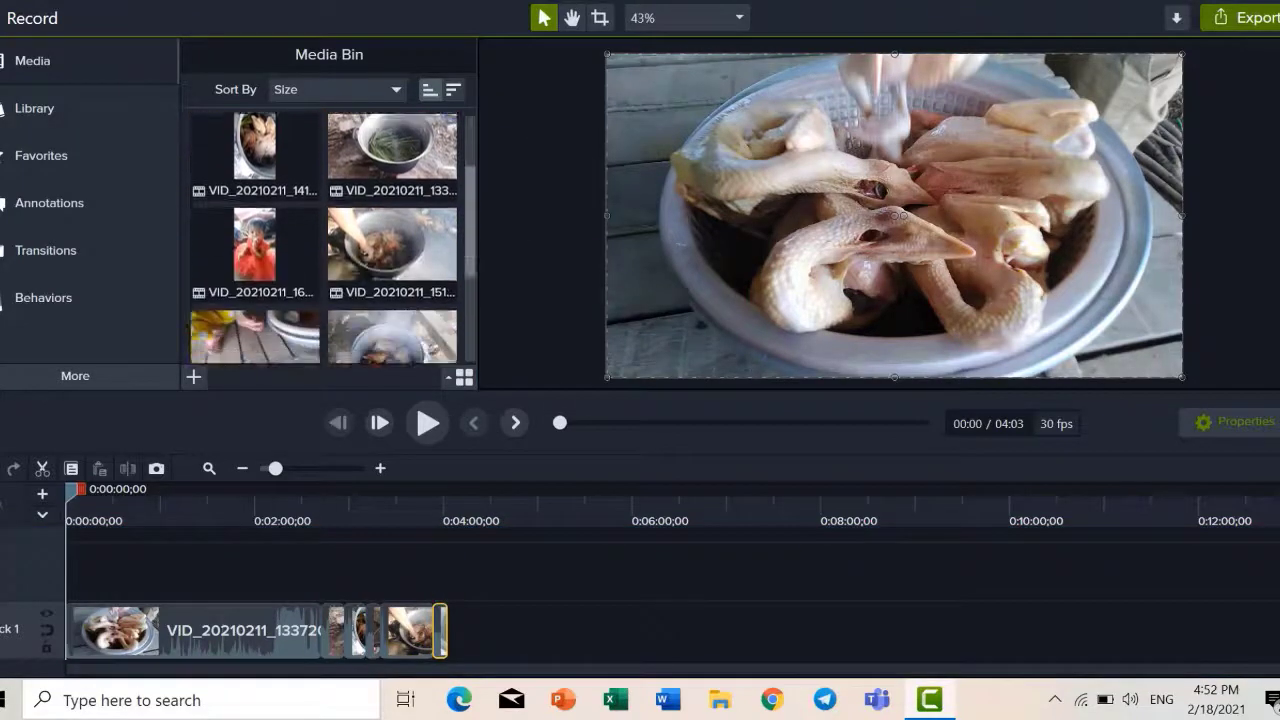
{"action": "scroll", "coordinate": [392, 240], "scroll_direction": "down", "scroll_amount": 2}
{"action": "left_click_drag", "start_coordinate": [392, 220], "coordinate": [482, 630]}
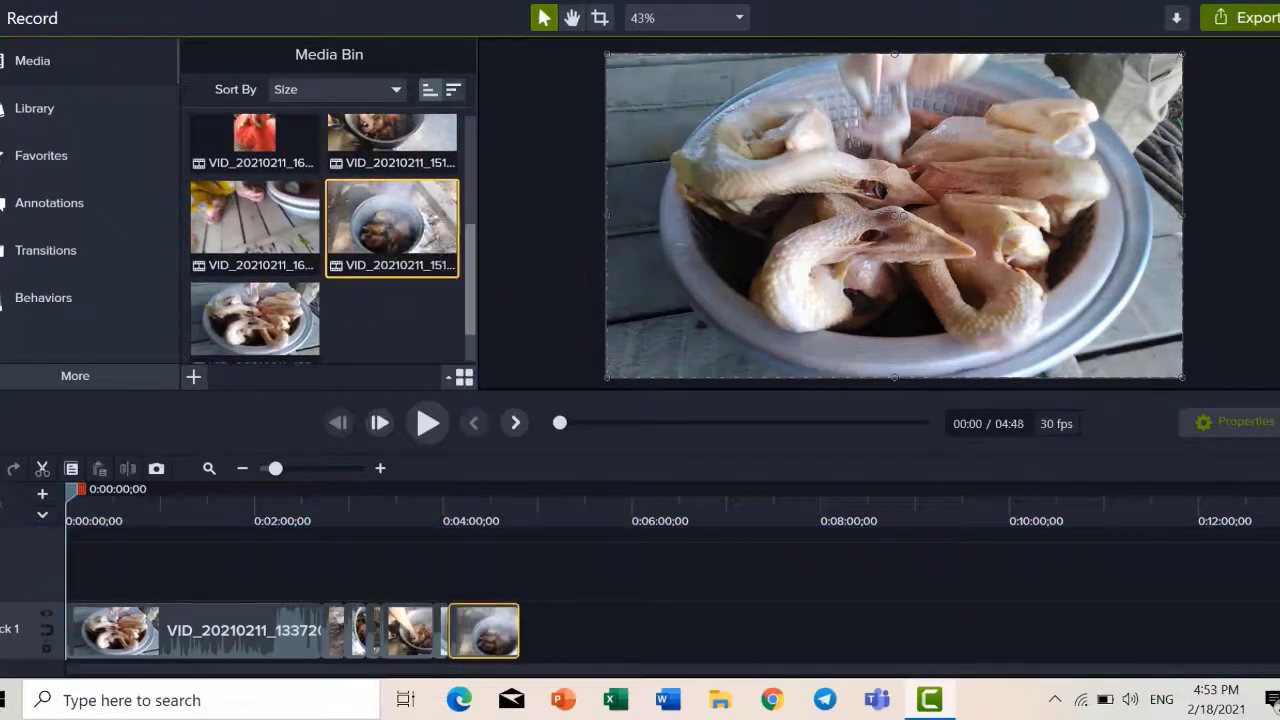
- Split VID_20210211_133720 on Track 1 at about the 7-second mark
{"action": "scroll", "coordinate": [330, 240], "scroll_direction": "up", "scroll_amount": 3}
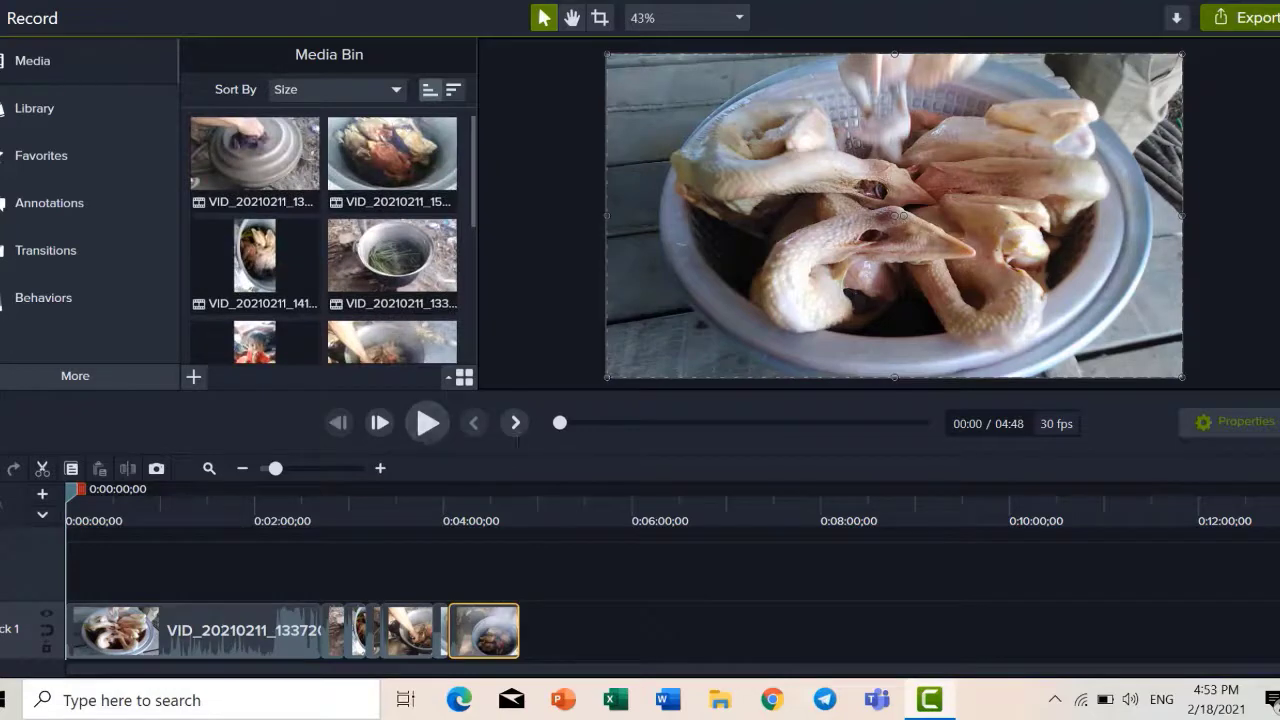
{"action": "left_click", "coordinate": [427, 423]}
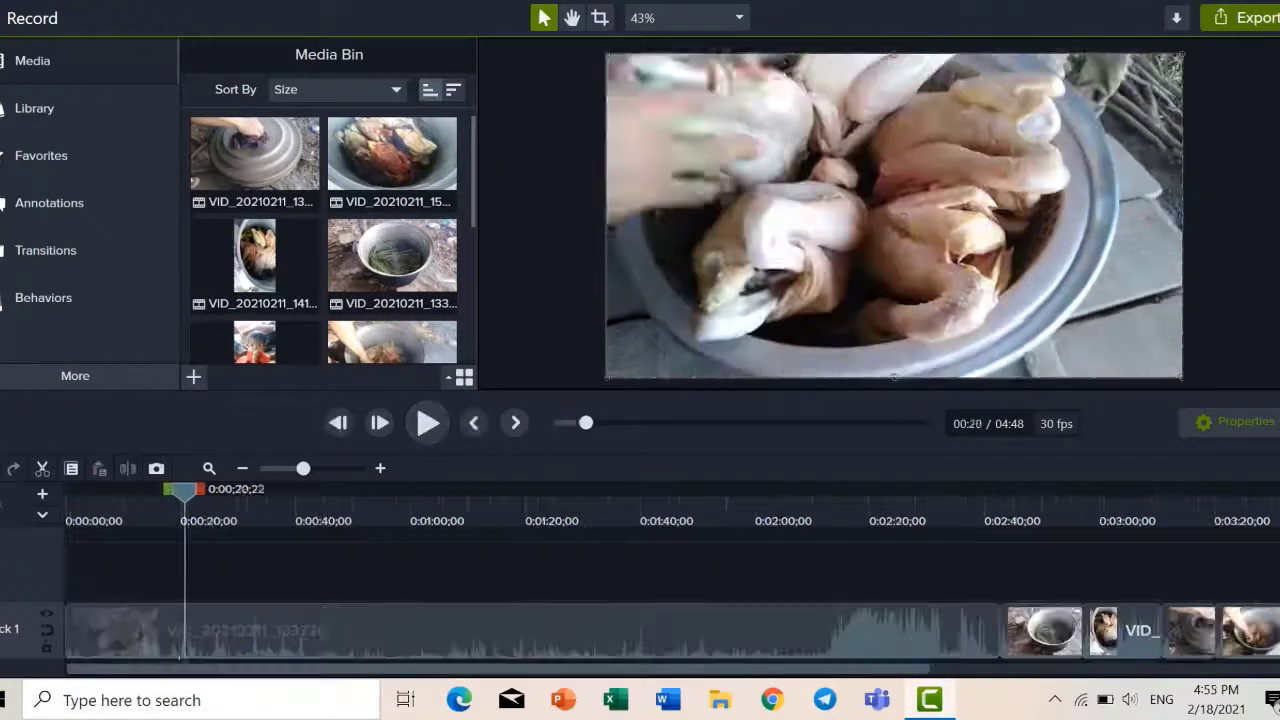
{"action": "left_click_drag", "start_coordinate": [185, 492], "coordinate": [111, 492]}
{"action": "left_click", "coordinate": [109, 628]}
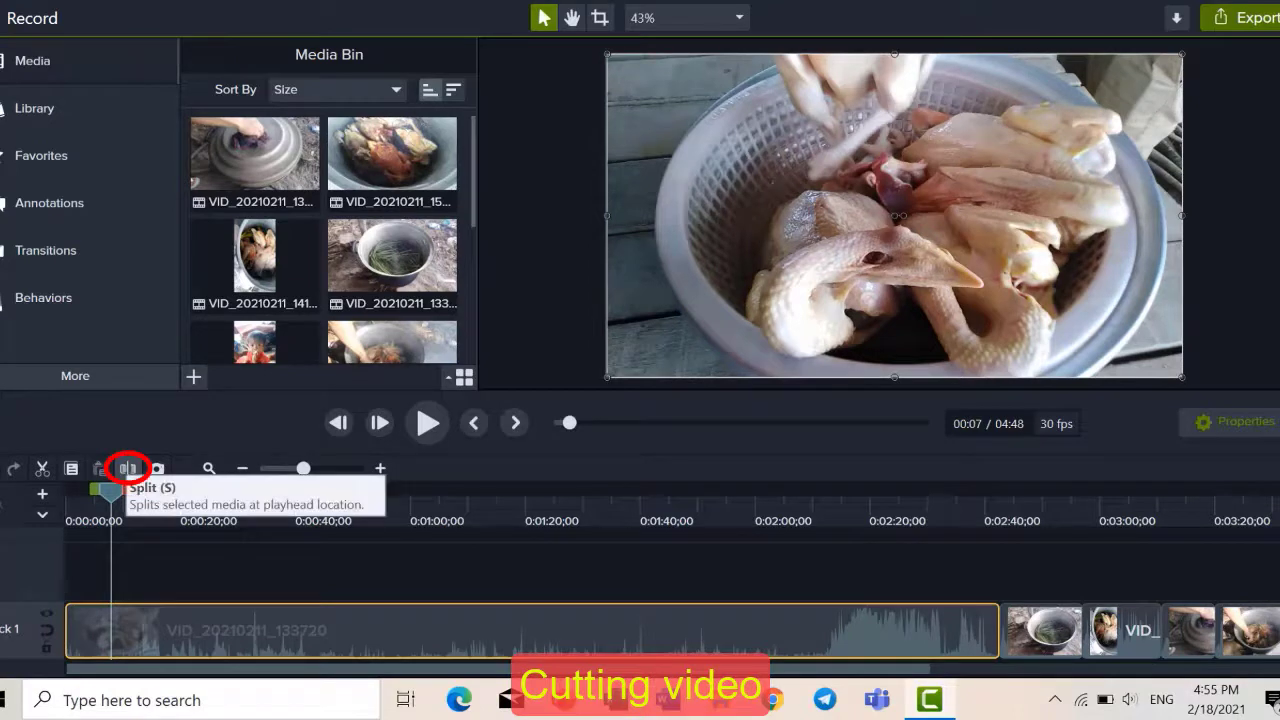
{"action": "left_click", "coordinate": [127, 468]}
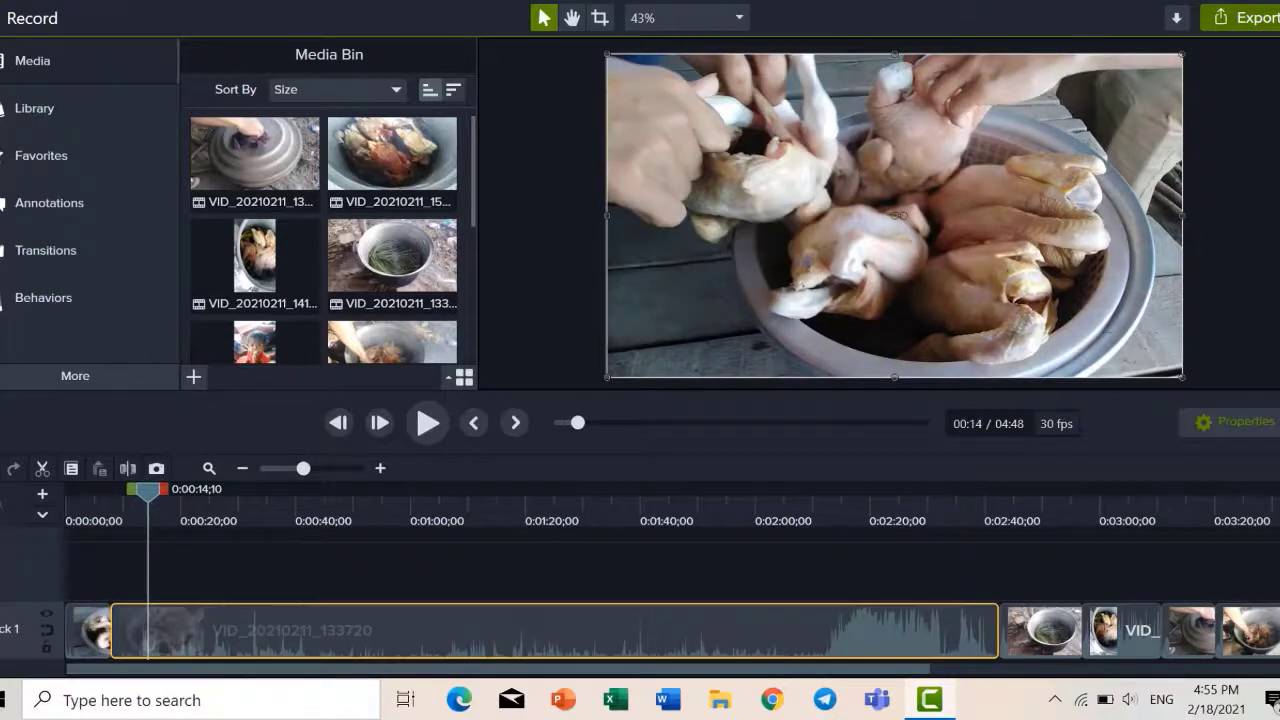
- Add clip speed to the second part of VID_20210211_133720, raise it to 2.00x, and play the result
{"action": "right_click", "coordinate": [217, 610]}
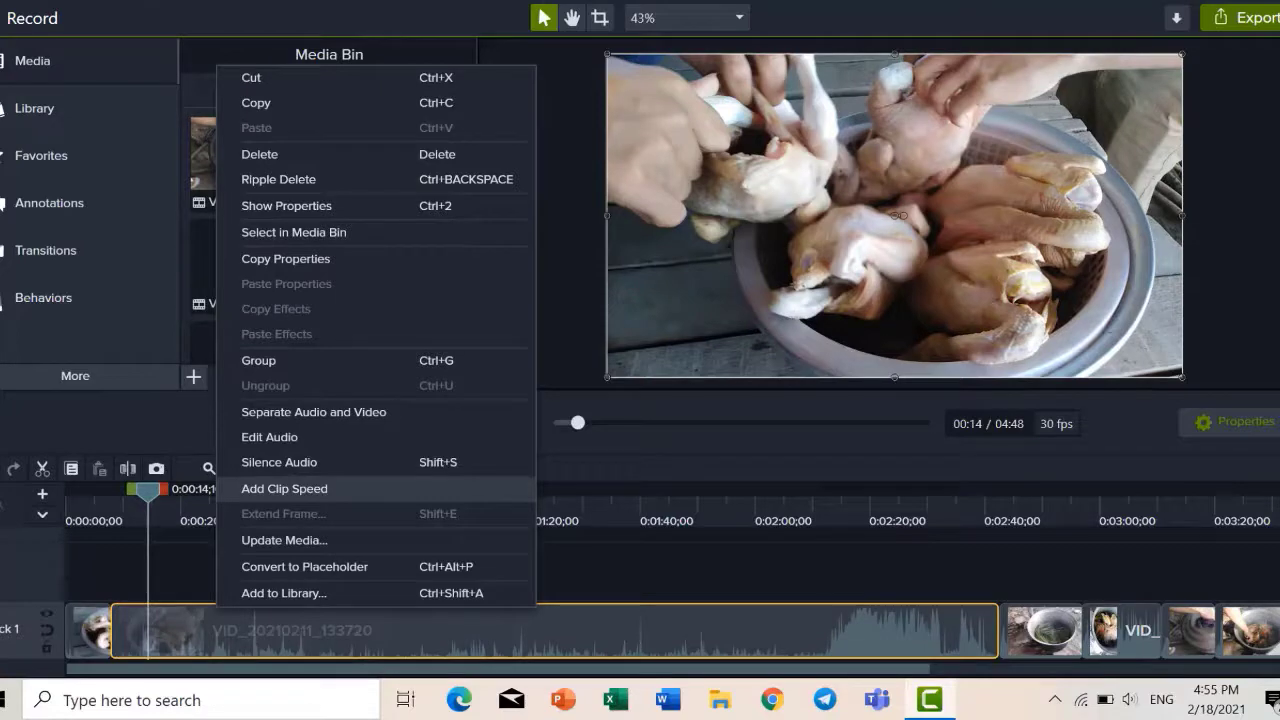
{"action": "left_click", "coordinate": [284, 488]}
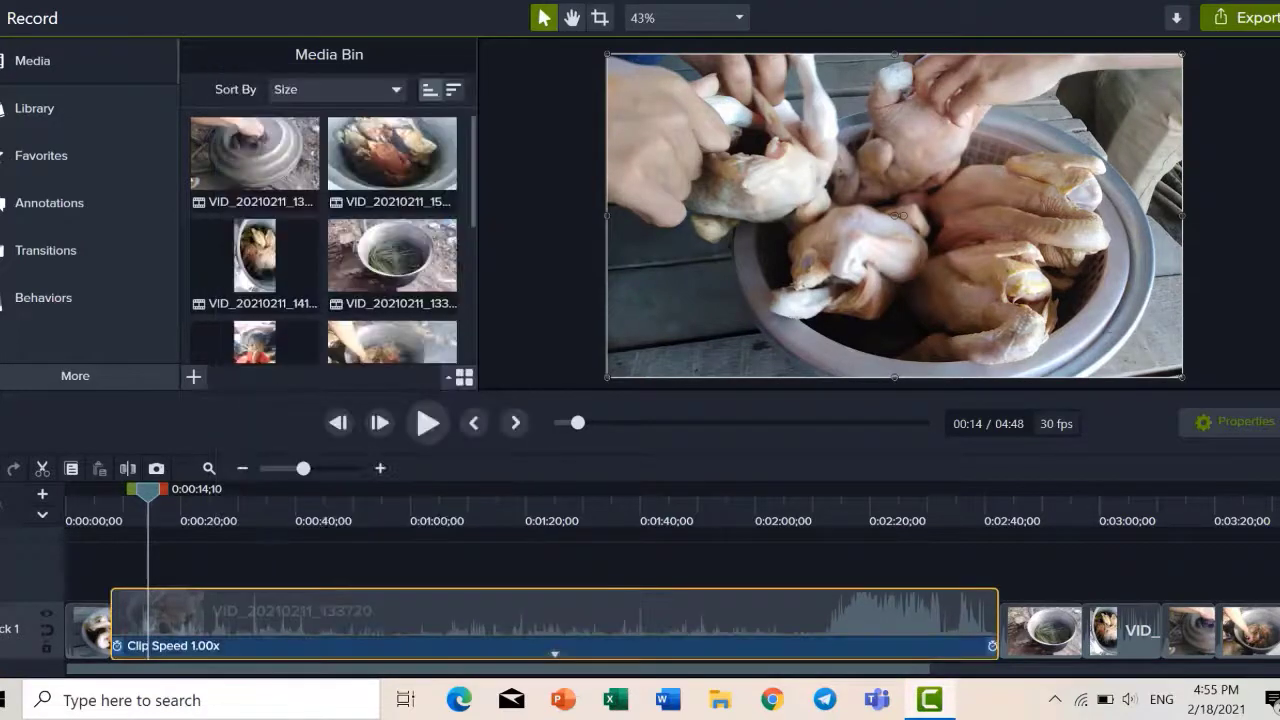
{"action": "left_click", "coordinate": [555, 647]}
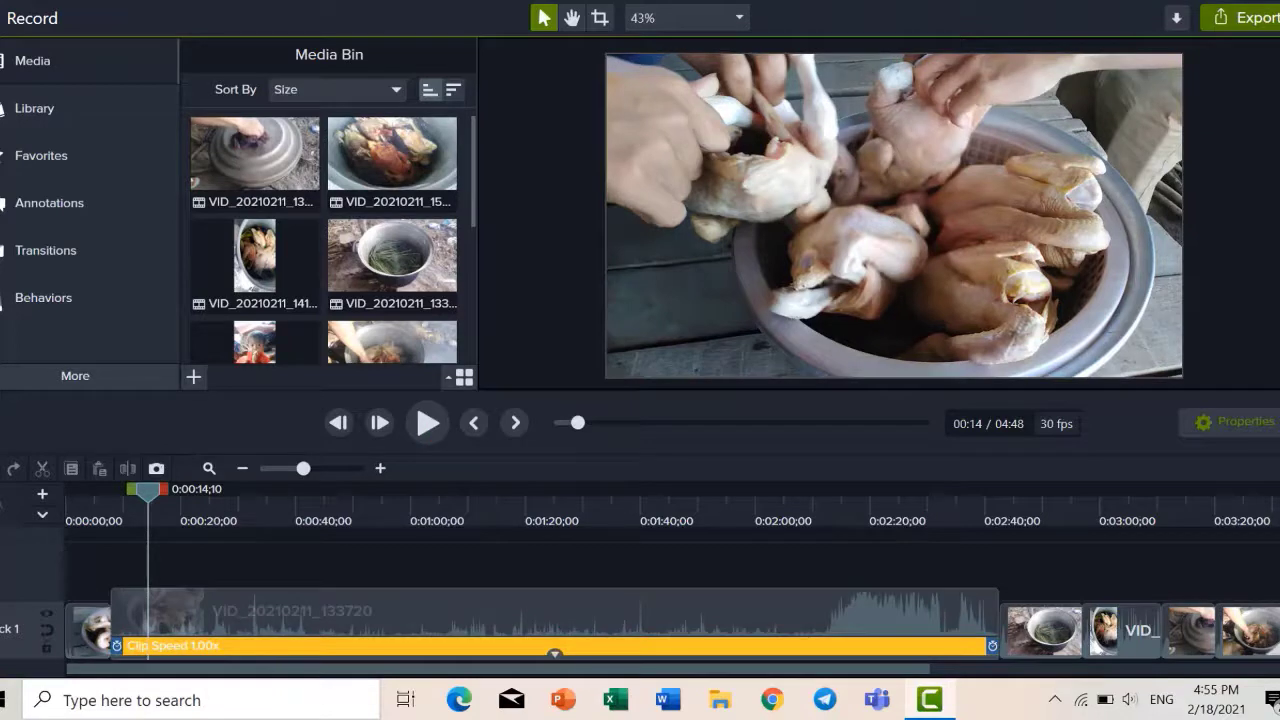
{"action": "left_click_drag", "start_coordinate": [992, 646], "coordinate": [547, 646]}
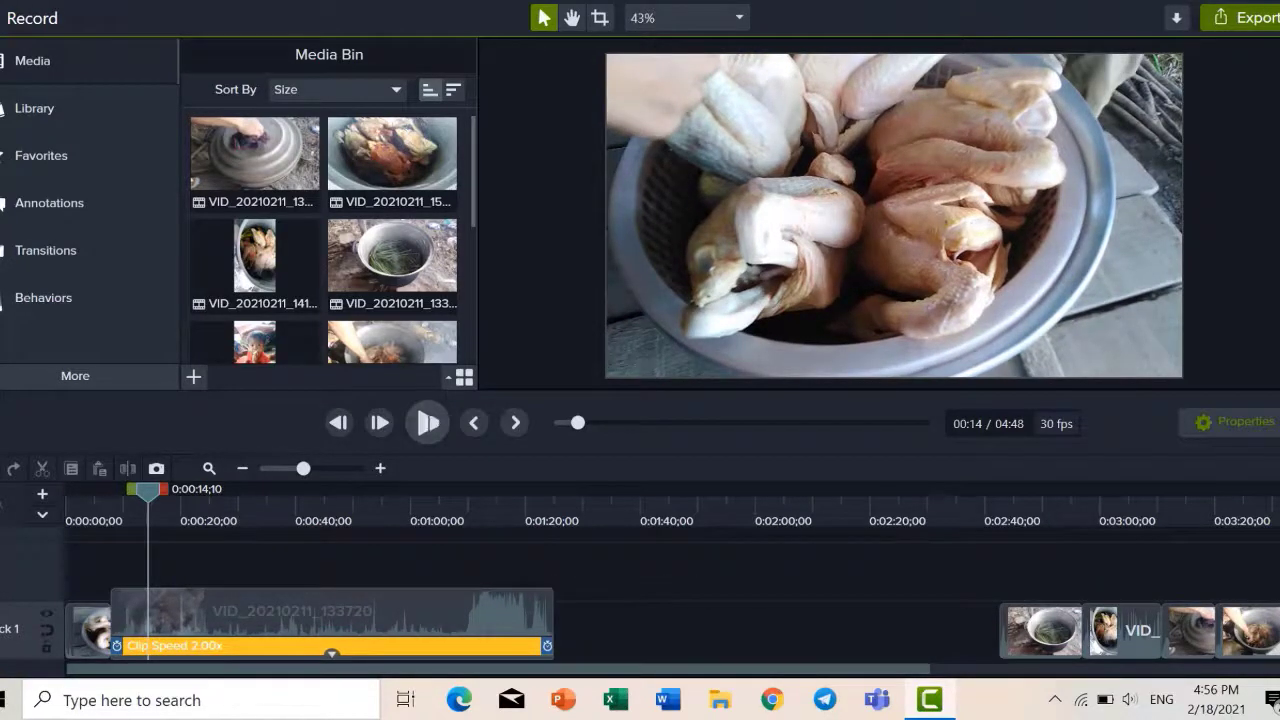
{"action": "key", "text": "space"}
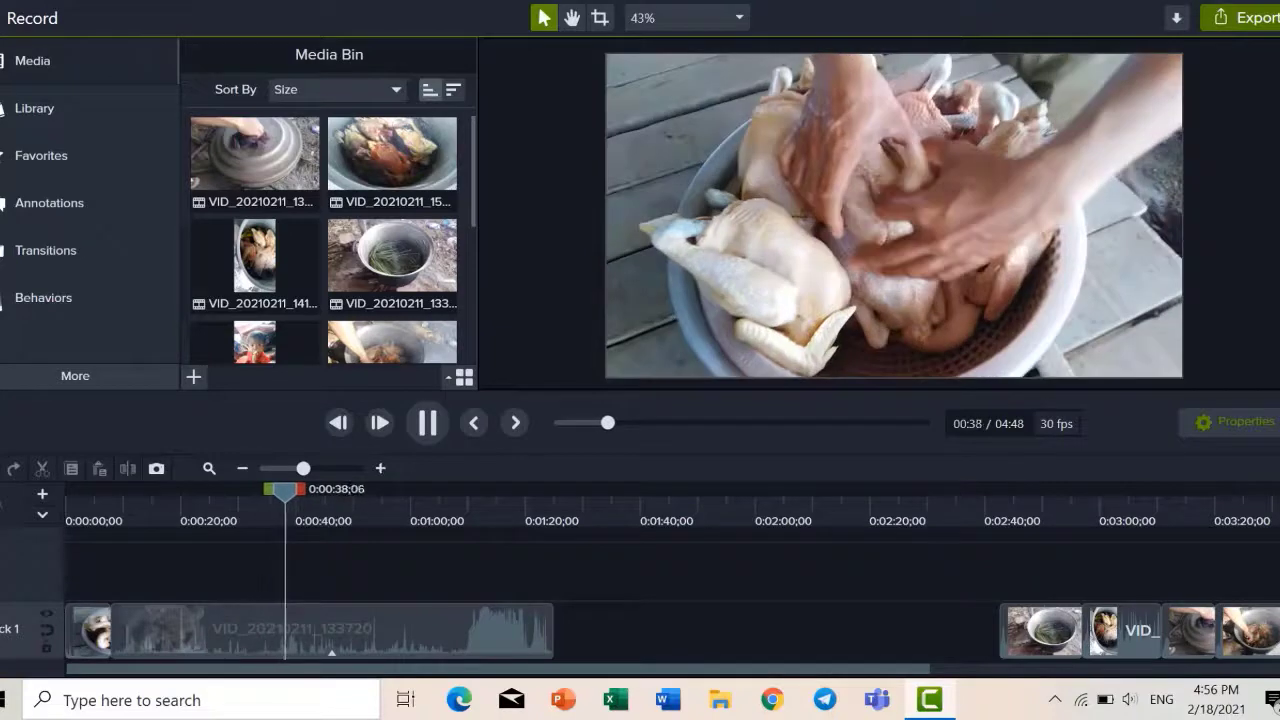
{"action": "key", "text": "space"}
- Separate the audio and video of the sped-up VID_20210211_133720 part
{"action": "left_click", "coordinate": [340, 631]}
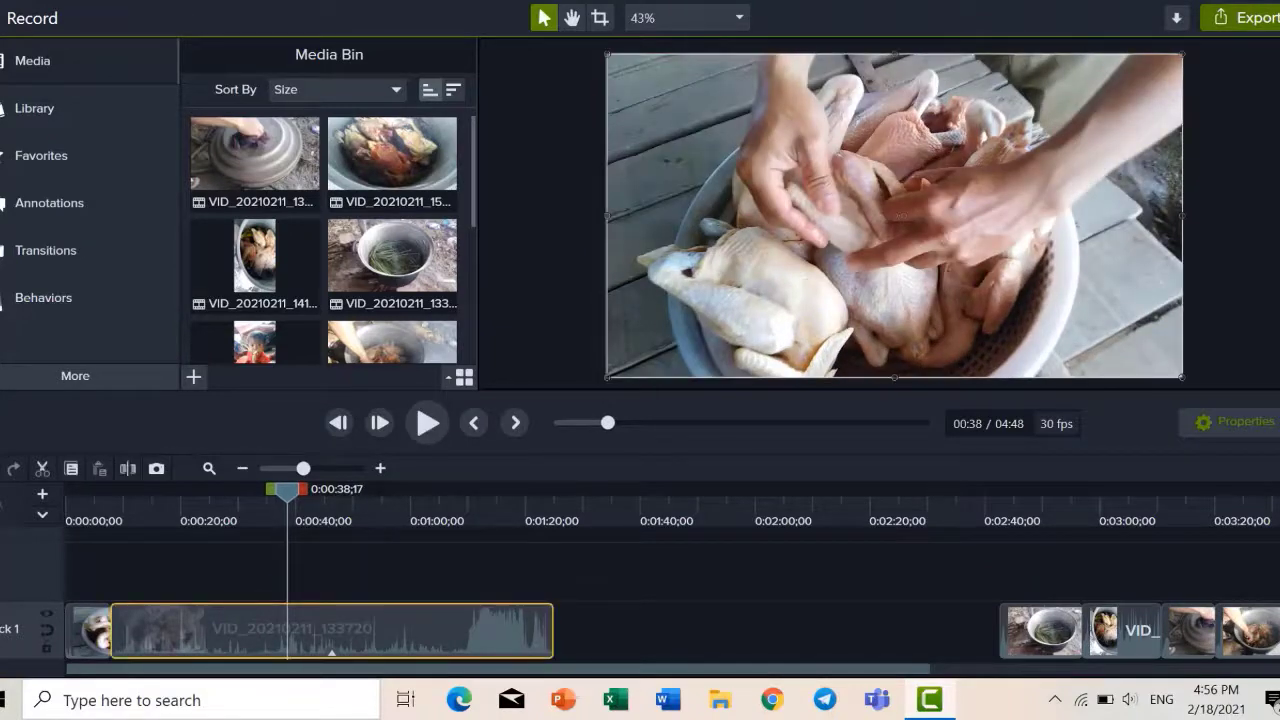
{"action": "right_click", "coordinate": [343, 630]}
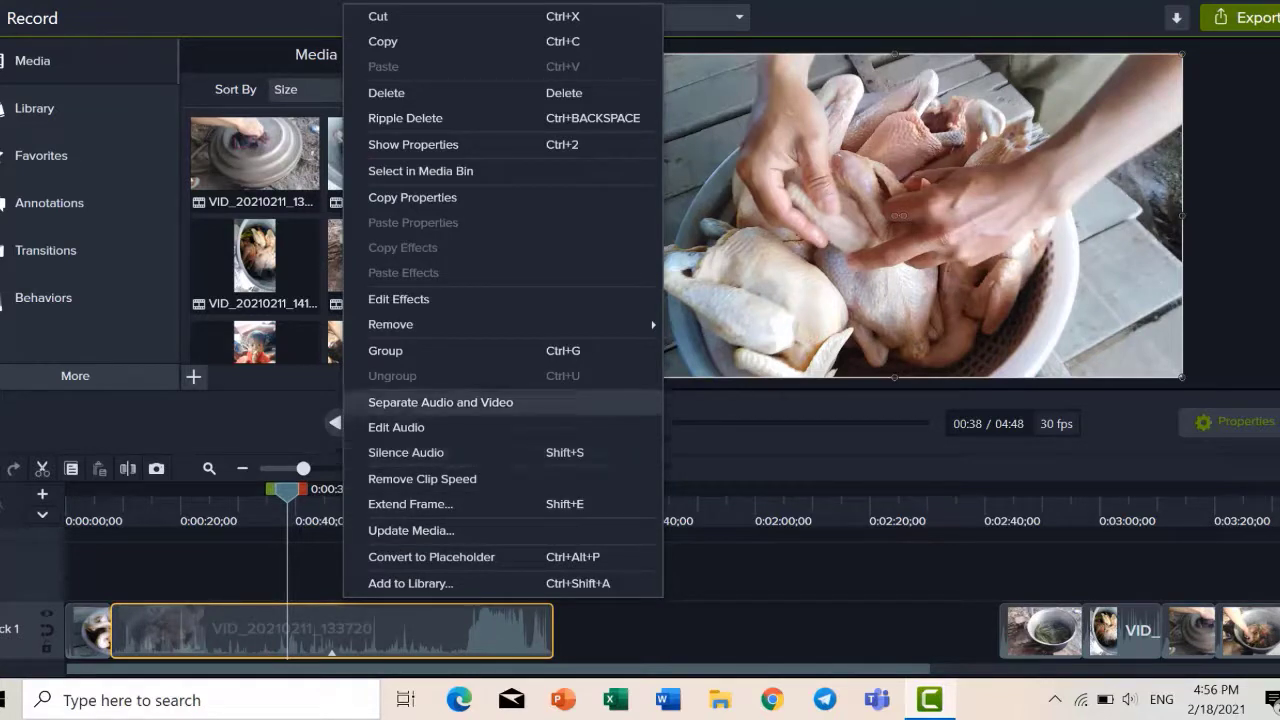
{"action": "left_click", "coordinate": [440, 402]}
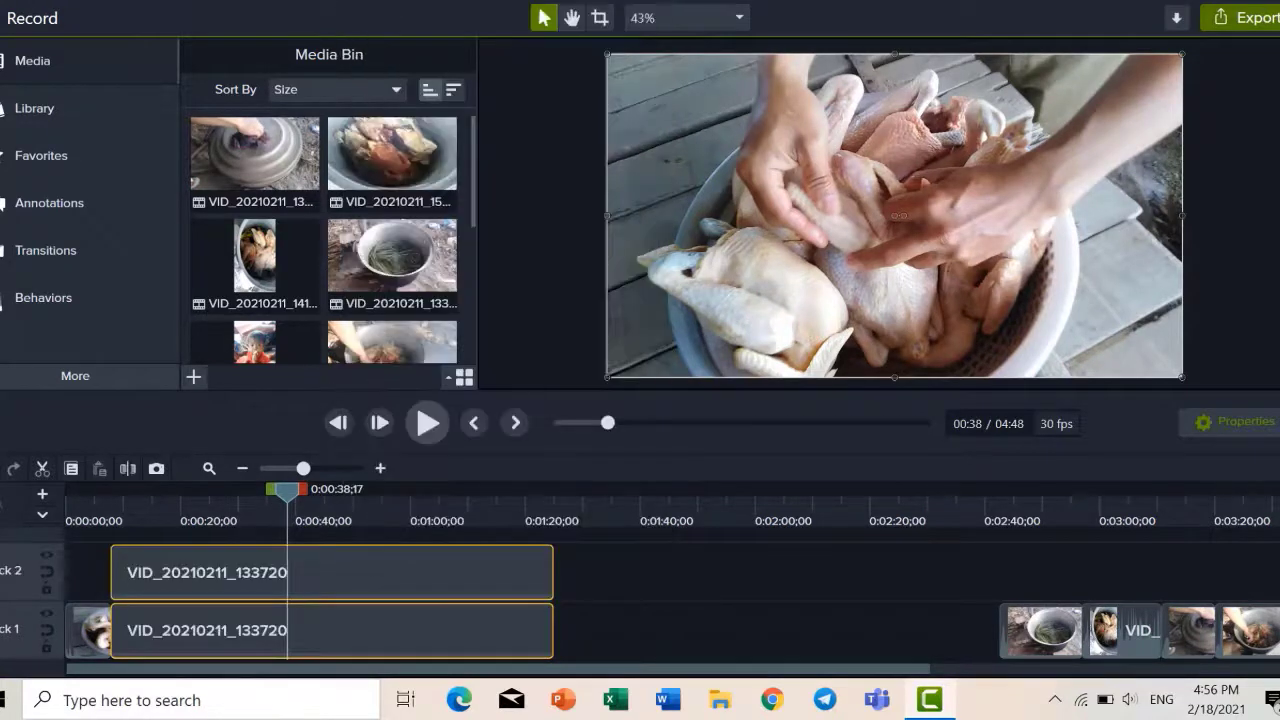
- Delete the separated audio of VID_20210211_133720 from Track 2
{"action": "left_click", "coordinate": [330, 630]}
{"action": "left_click", "coordinate": [332, 572]}
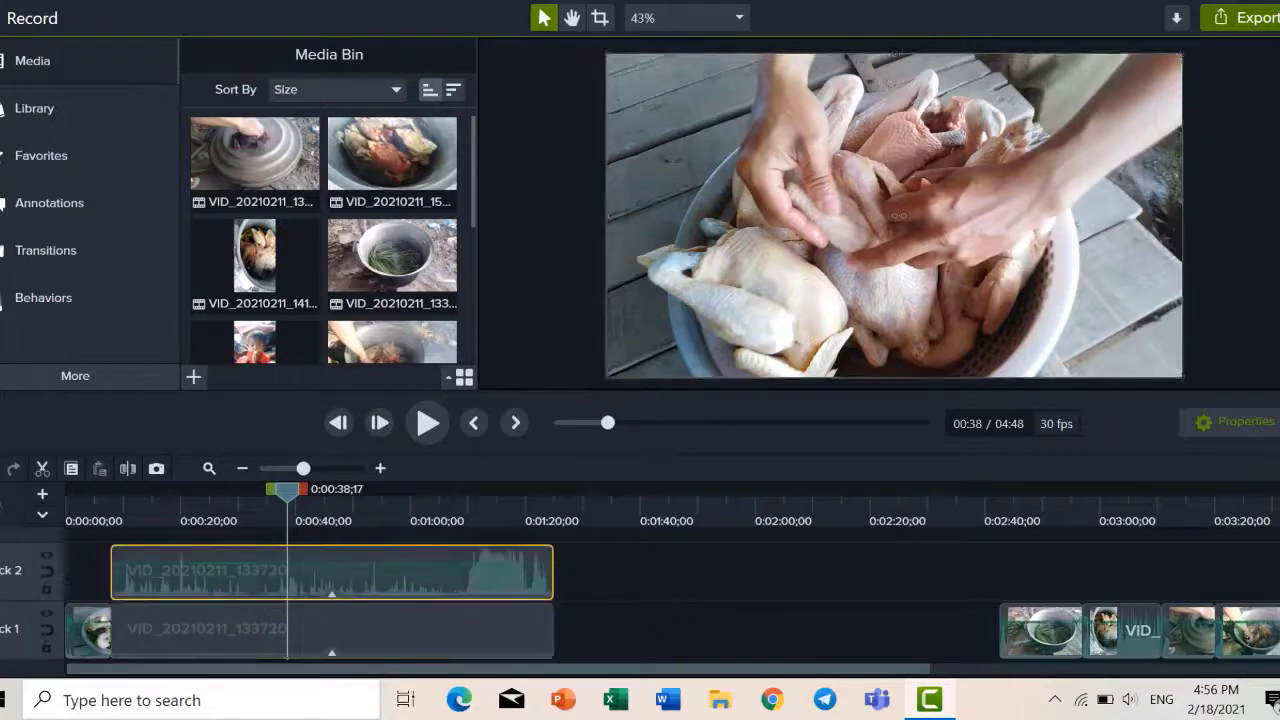
{"action": "right_click", "coordinate": [476, 561]}
{"action": "left_click", "coordinate": [540, 434]}
{"action": "right_click", "coordinate": [478, 565]}
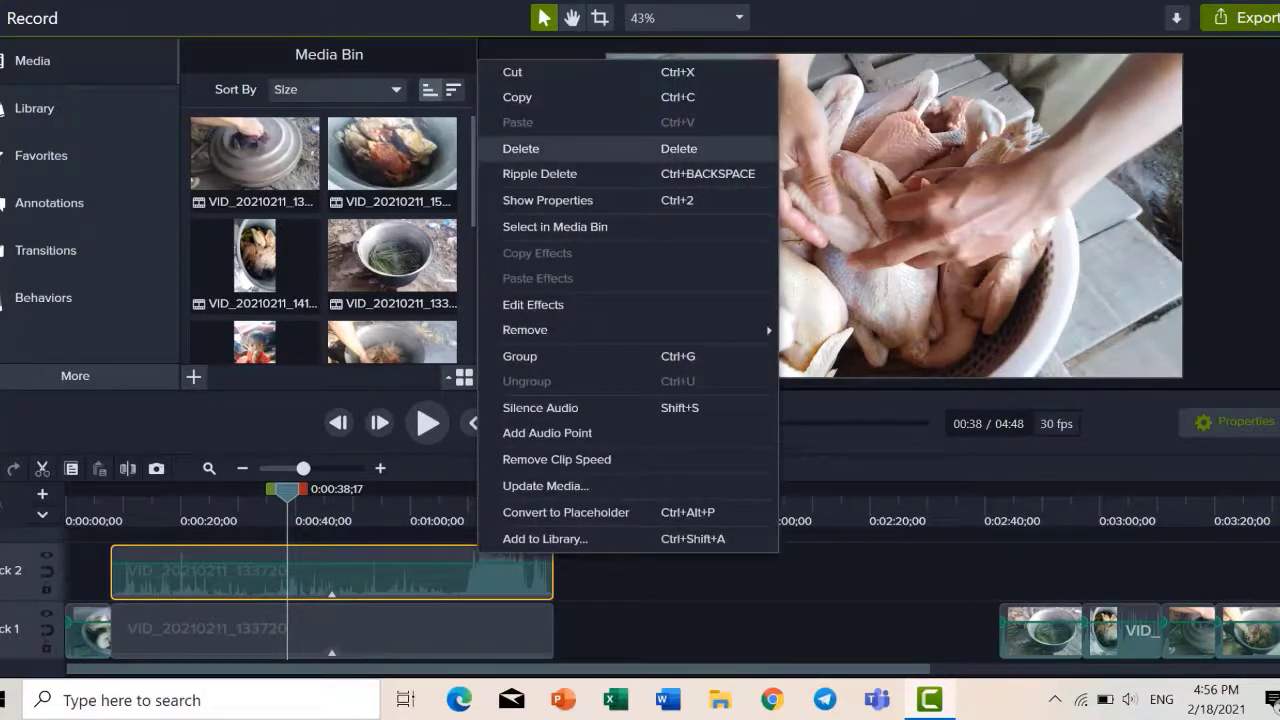
{"action": "left_click", "coordinate": [520, 148]}
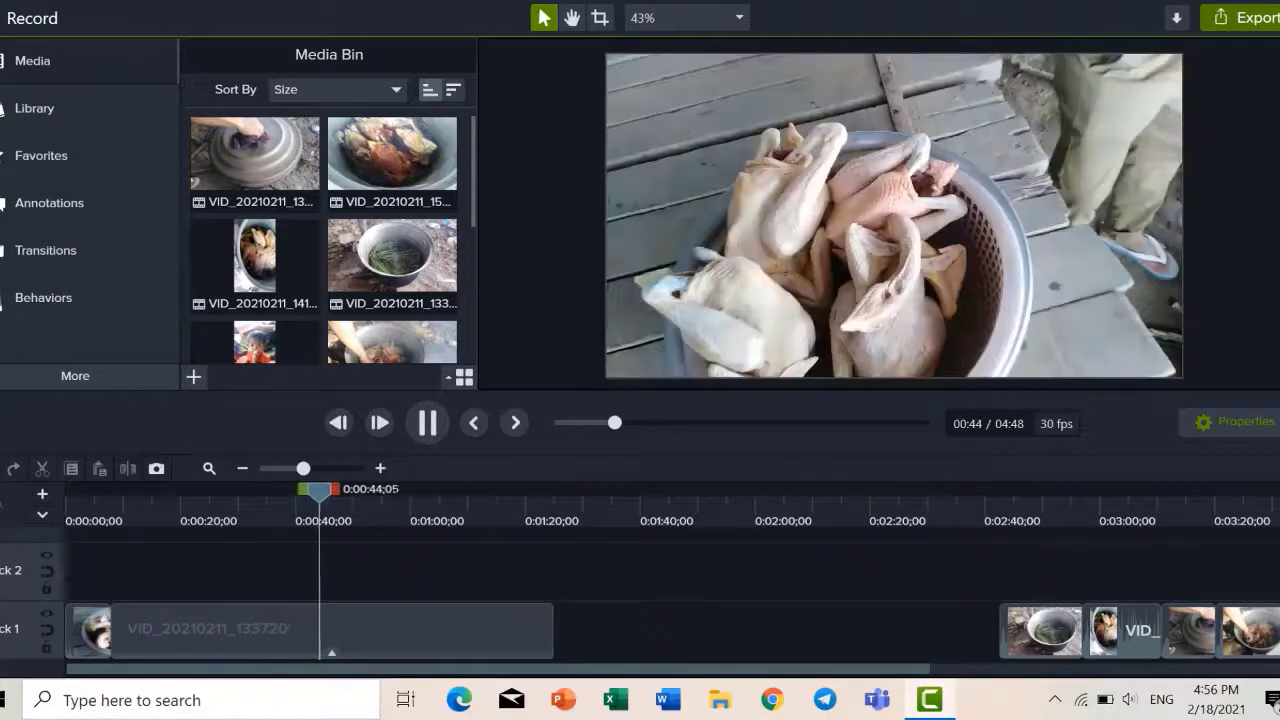
- Raise the computer's speaker volume to about 73 during playback
{"action": "left_click", "coordinate": [1130, 699]}
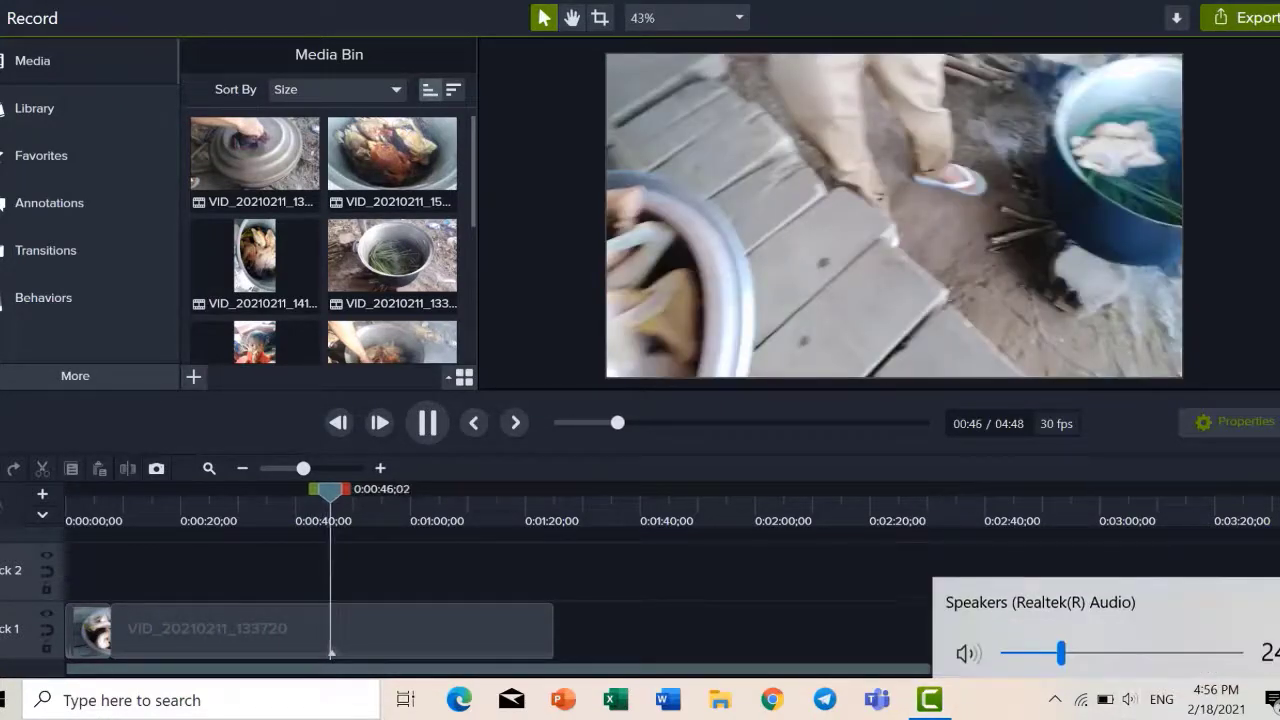
{"action": "left_click_drag", "start_coordinate": [1061, 650], "coordinate": [1176, 650]}
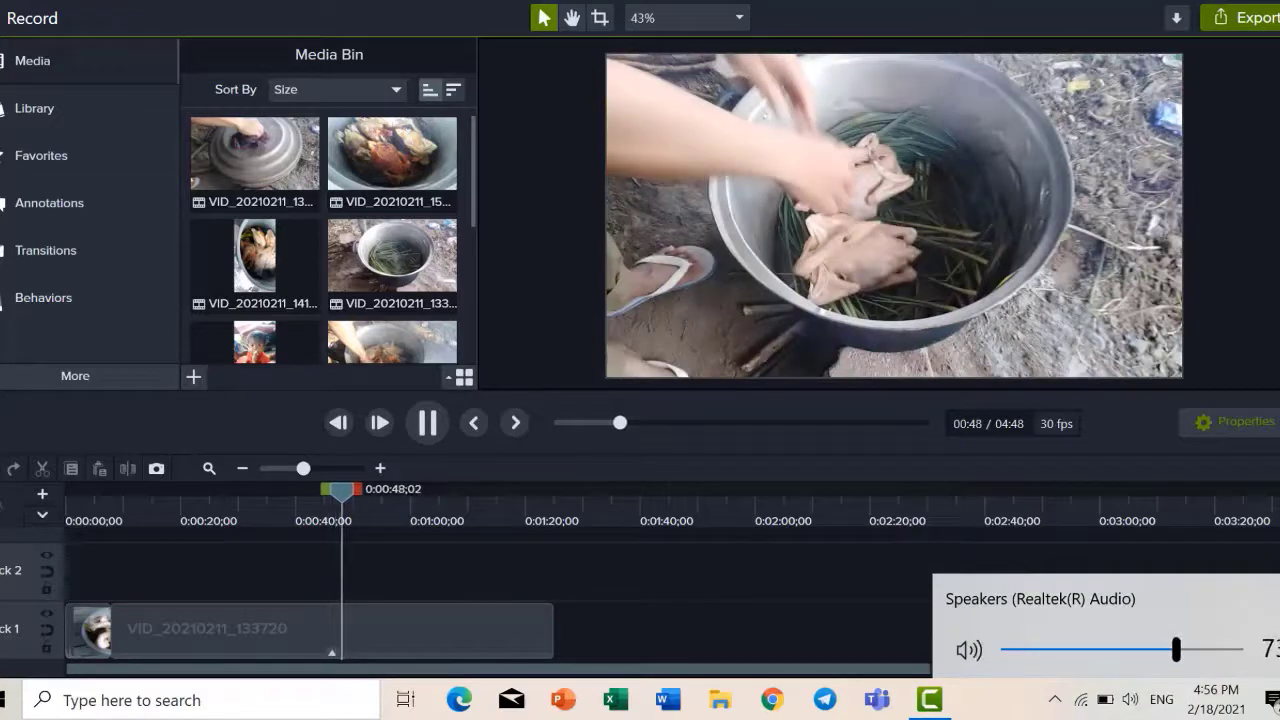
{"action": "key", "text": "Escape"}
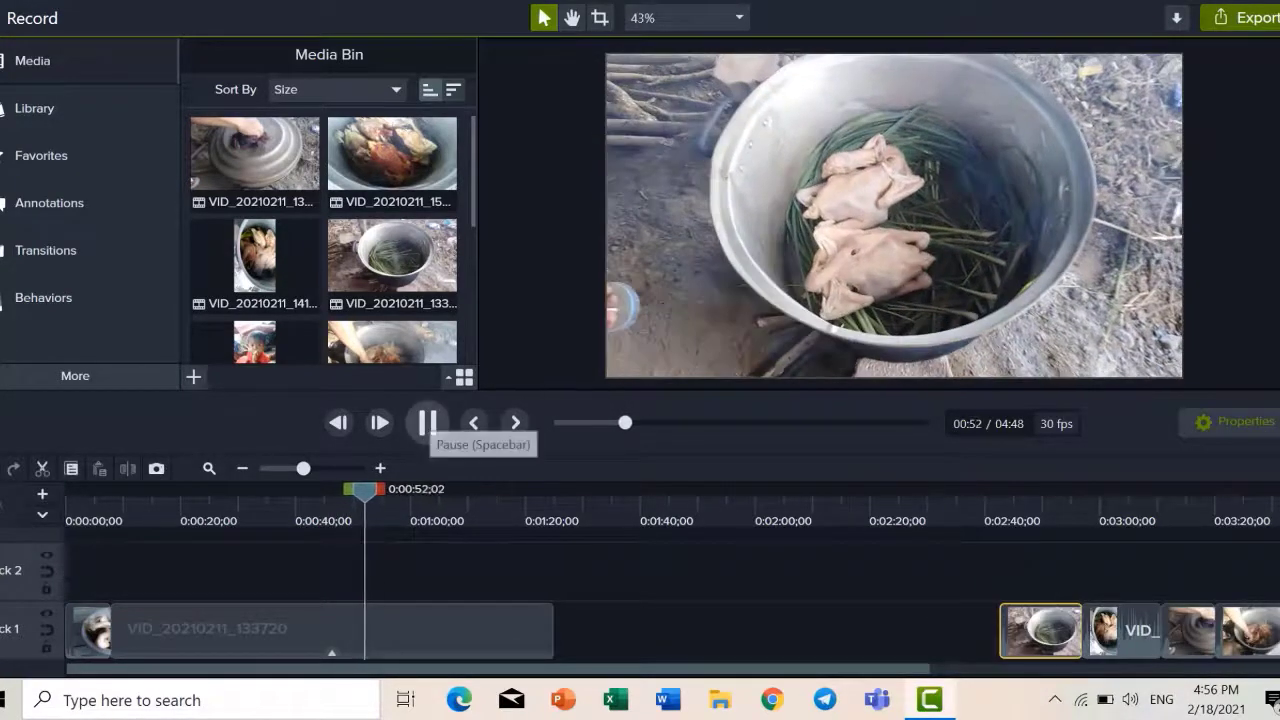
- Pause playback and move all the later Track 1 clips to start directly after the sped-up VID_20210211_133720 part
{"action": "left_click", "coordinate": [427, 423]}
{"action": "left_click_drag", "start_coordinate": [843, 609], "coordinate": [647, 669]}
{"action": "scroll", "coordinate": [640, 580], "scroll_direction": "left", "scroll_amount": 3}
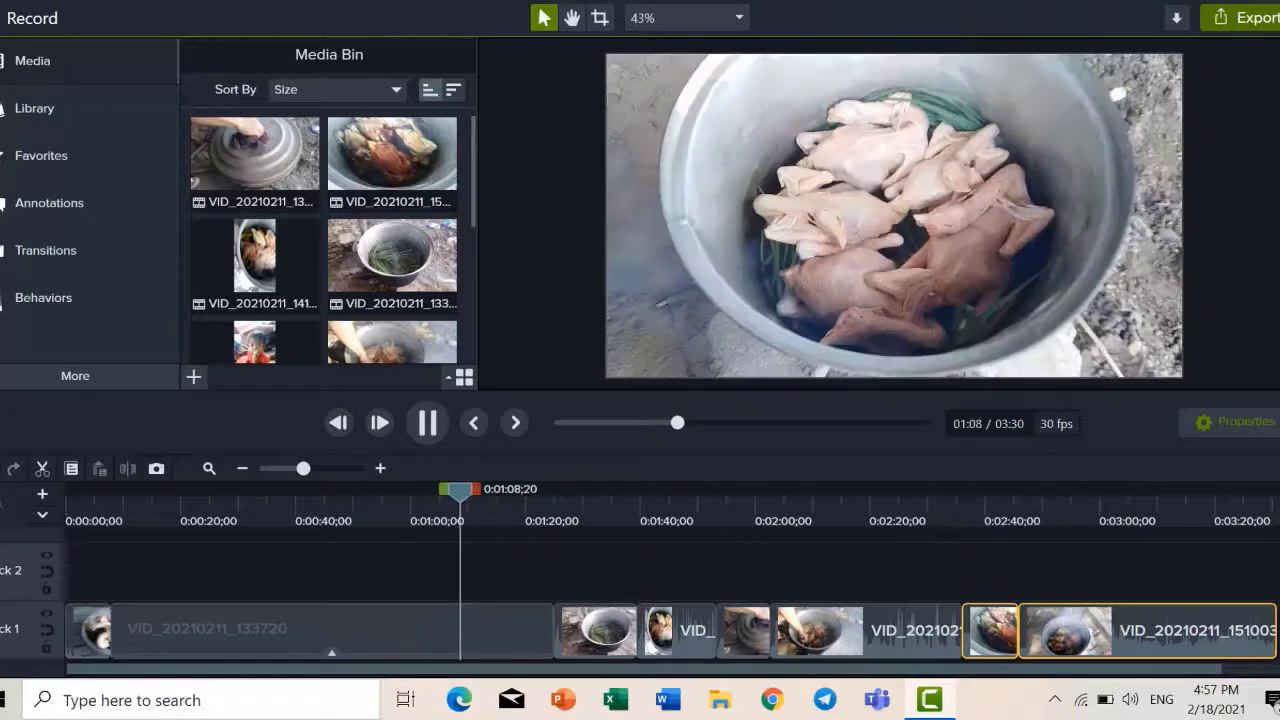
- Raise the clip speed of the second VID_20210211_133720 part to 2.17x and resume playback
{"action": "left_click", "coordinate": [331, 652]}
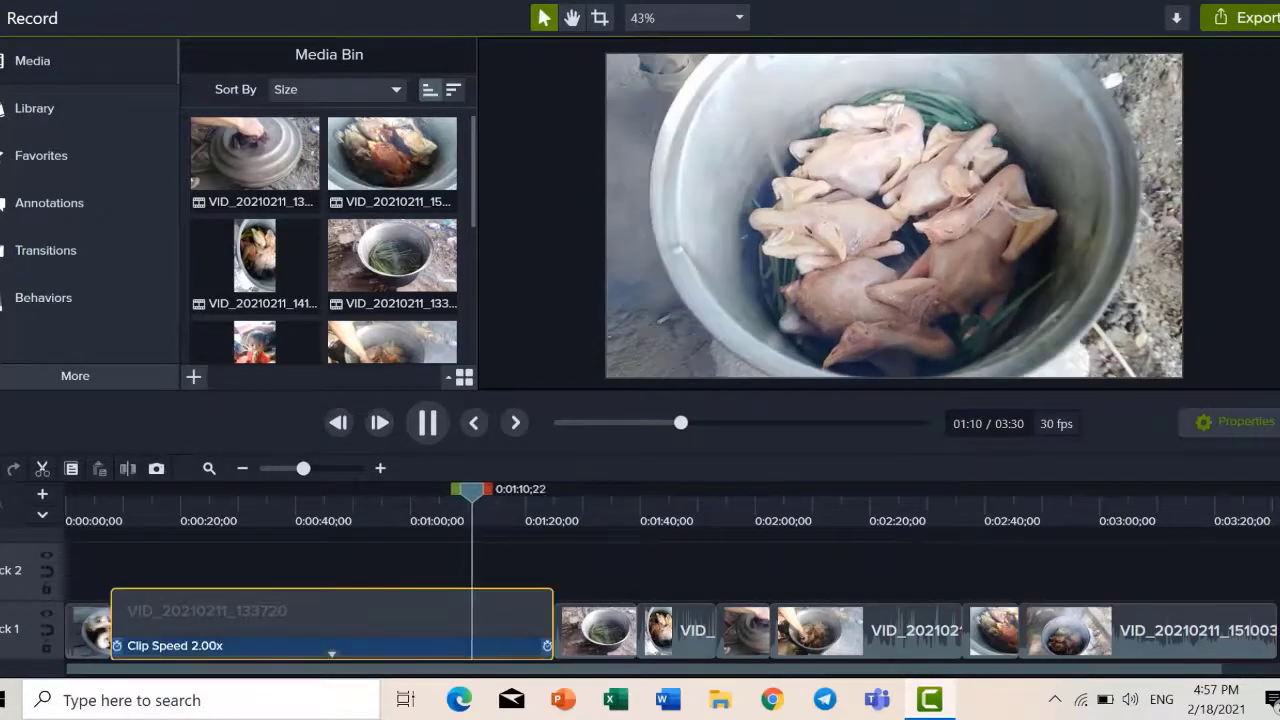
{"action": "left_click", "coordinate": [331, 646]}
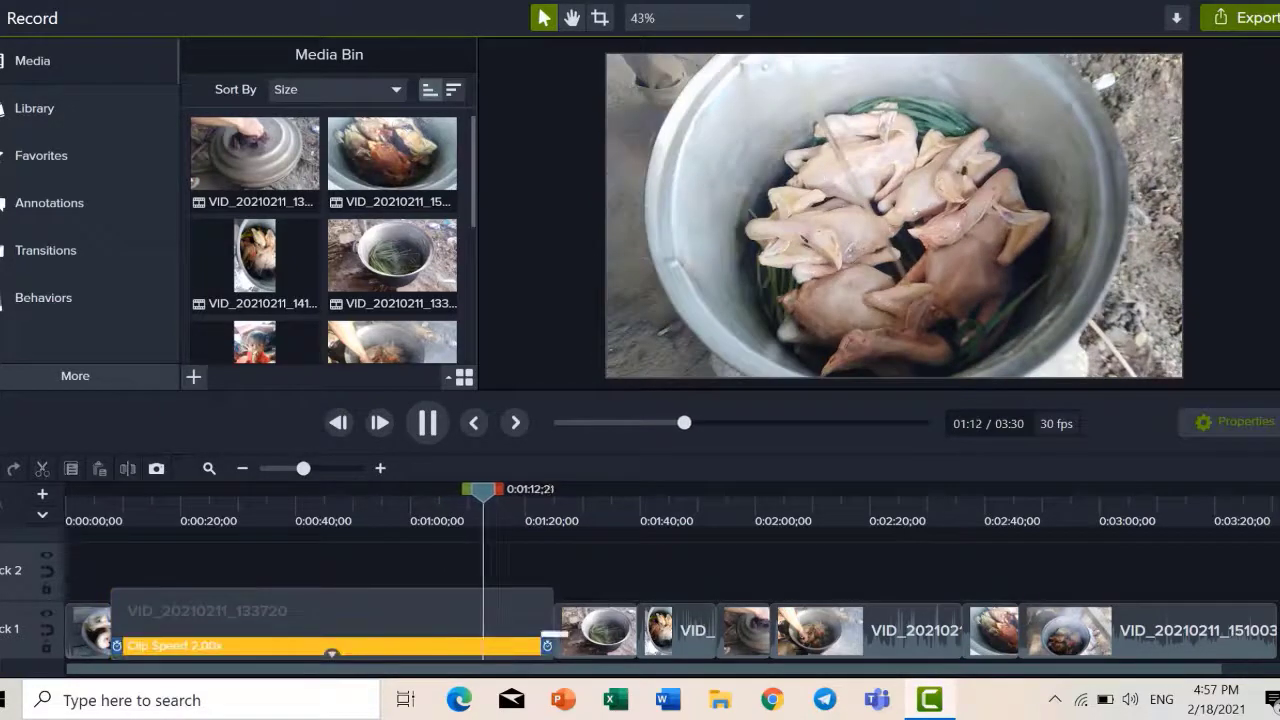
{"action": "left_click_drag", "start_coordinate": [547, 645], "coordinate": [513, 645]}
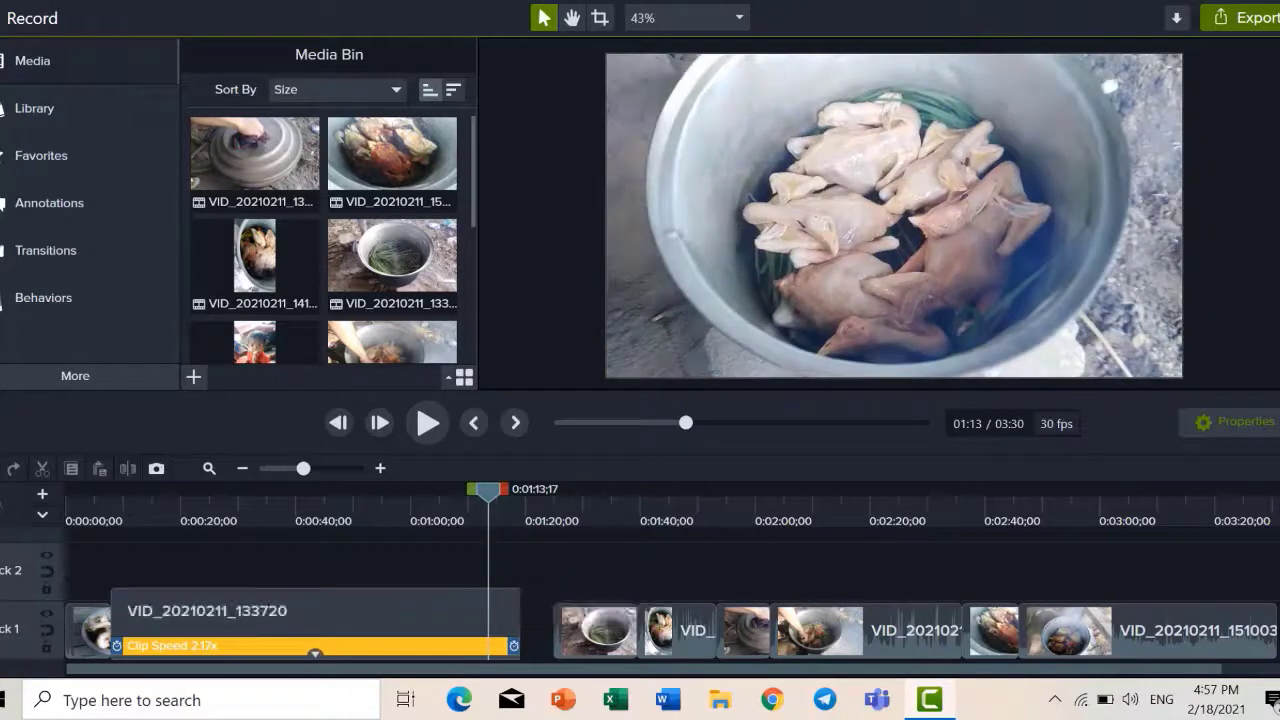
{"action": "left_click", "coordinate": [427, 422]}
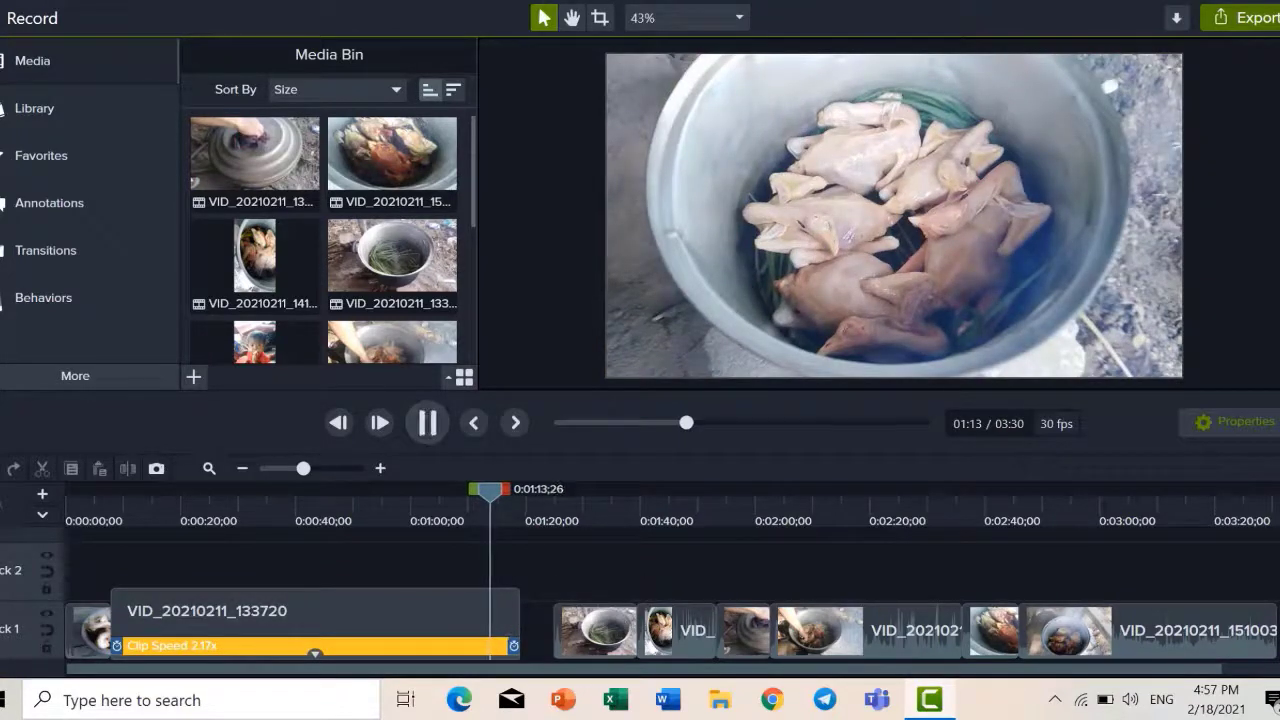
- Close the gap after VID_20210211_133720 by moving all following Track 1 clips against it, and preview the join
{"action": "left_click_drag", "start_coordinate": [930, 619], "coordinate": [1116, 630]}
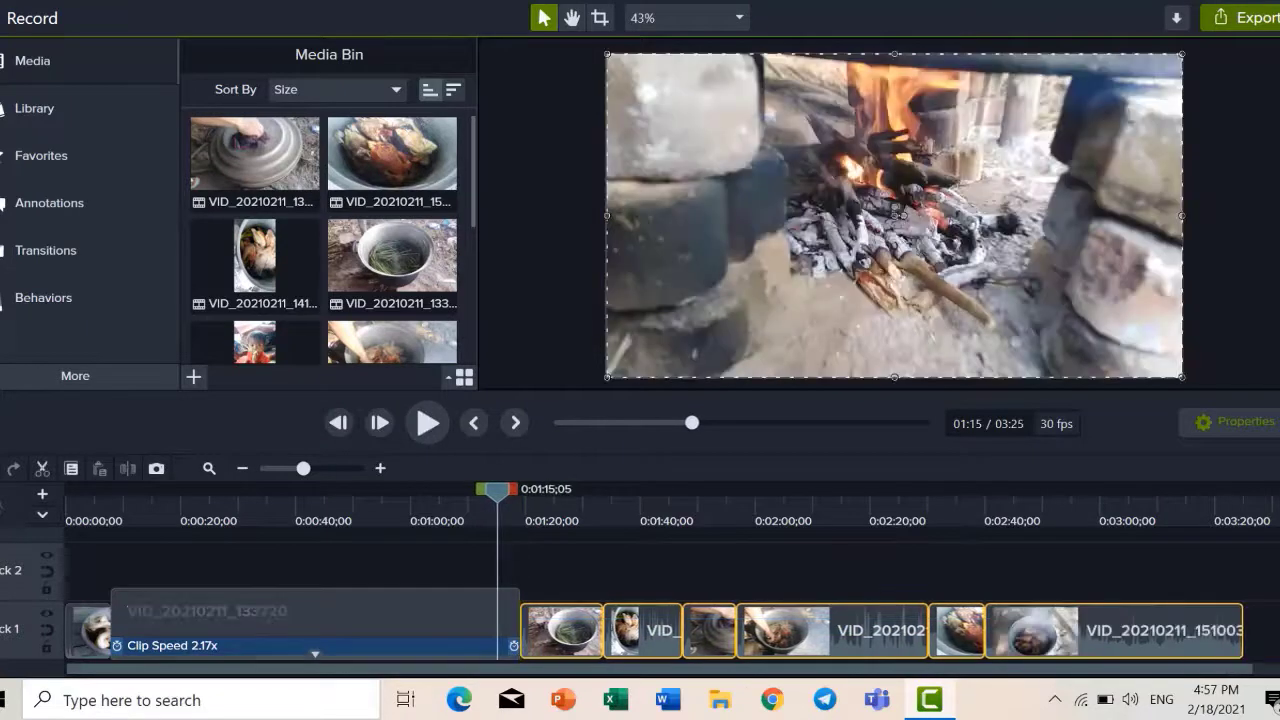
{"action": "left_click", "coordinate": [315, 652]}
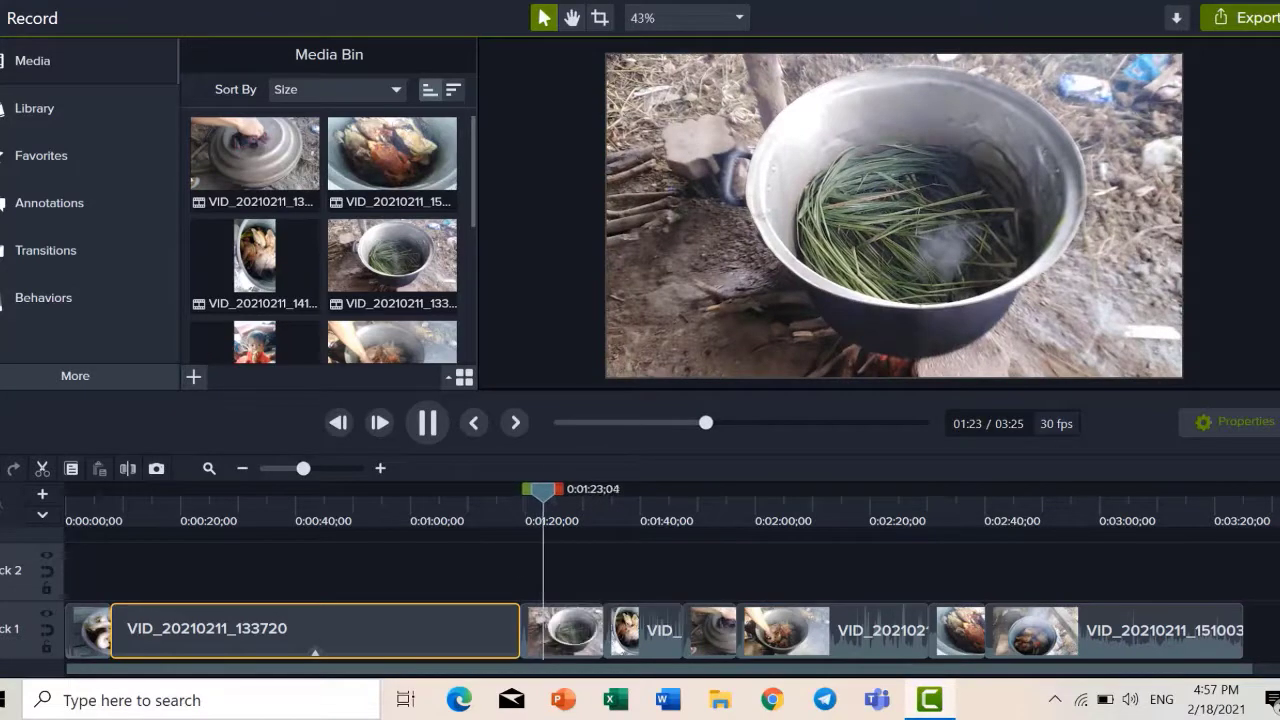
{"action": "left_click", "coordinate": [427, 422]}
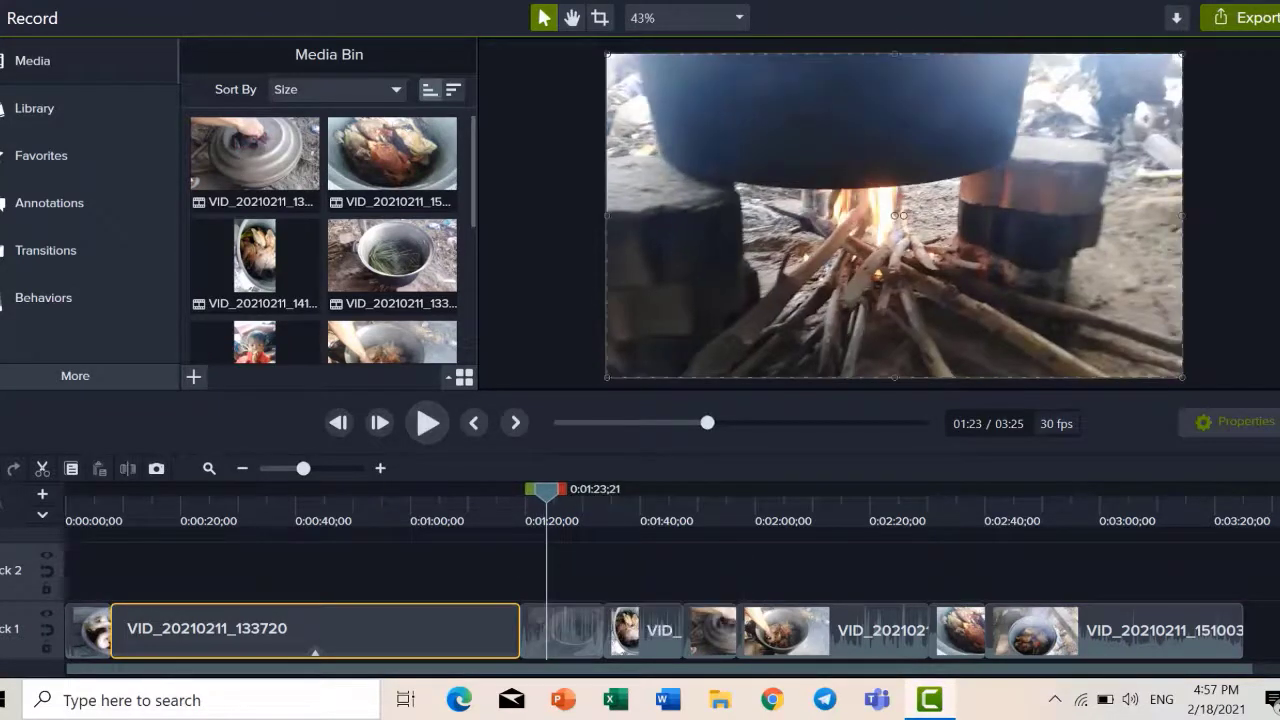
- Add clip speed to the five Track 1 clips between VID_20210211_133720 and VID_20210211_151003 together
{"action": "left_click", "coordinate": [563, 625]}
{"action": "left_click_drag", "start_coordinate": [568, 600], "coordinate": [974, 600]}
{"action": "right_click", "coordinate": [842, 615]}
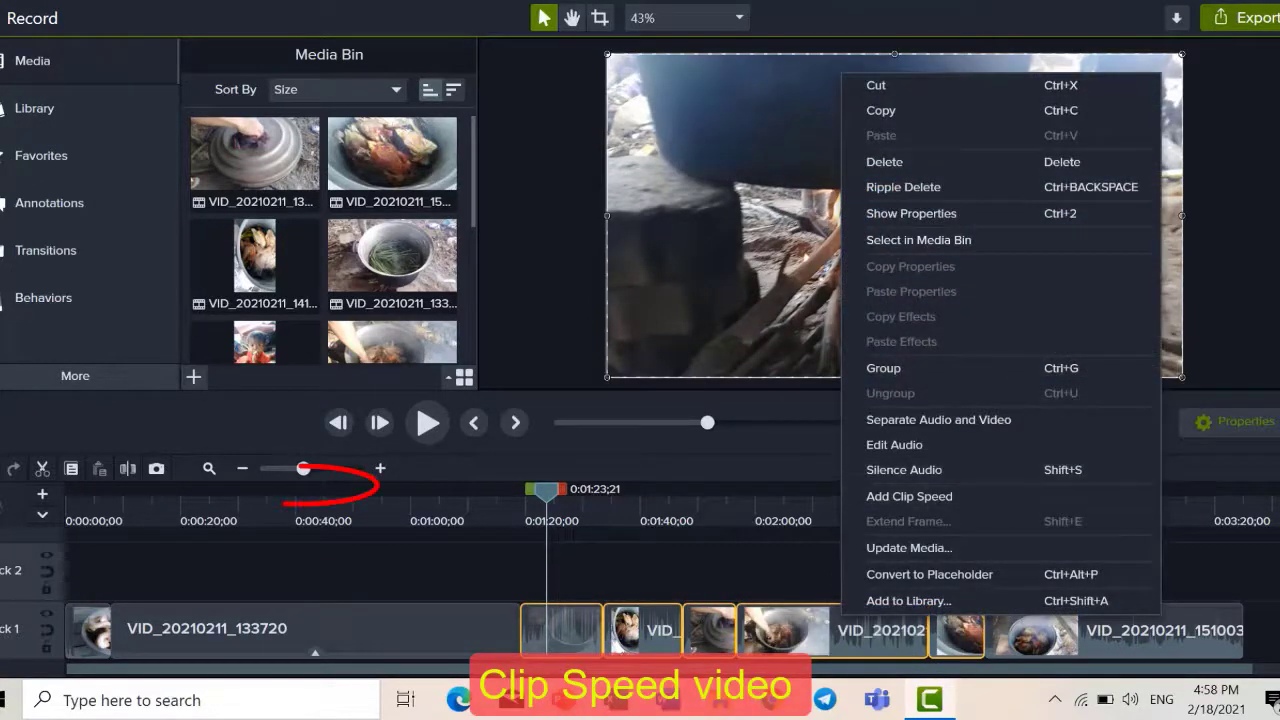
{"action": "left_click", "coordinate": [909, 496]}
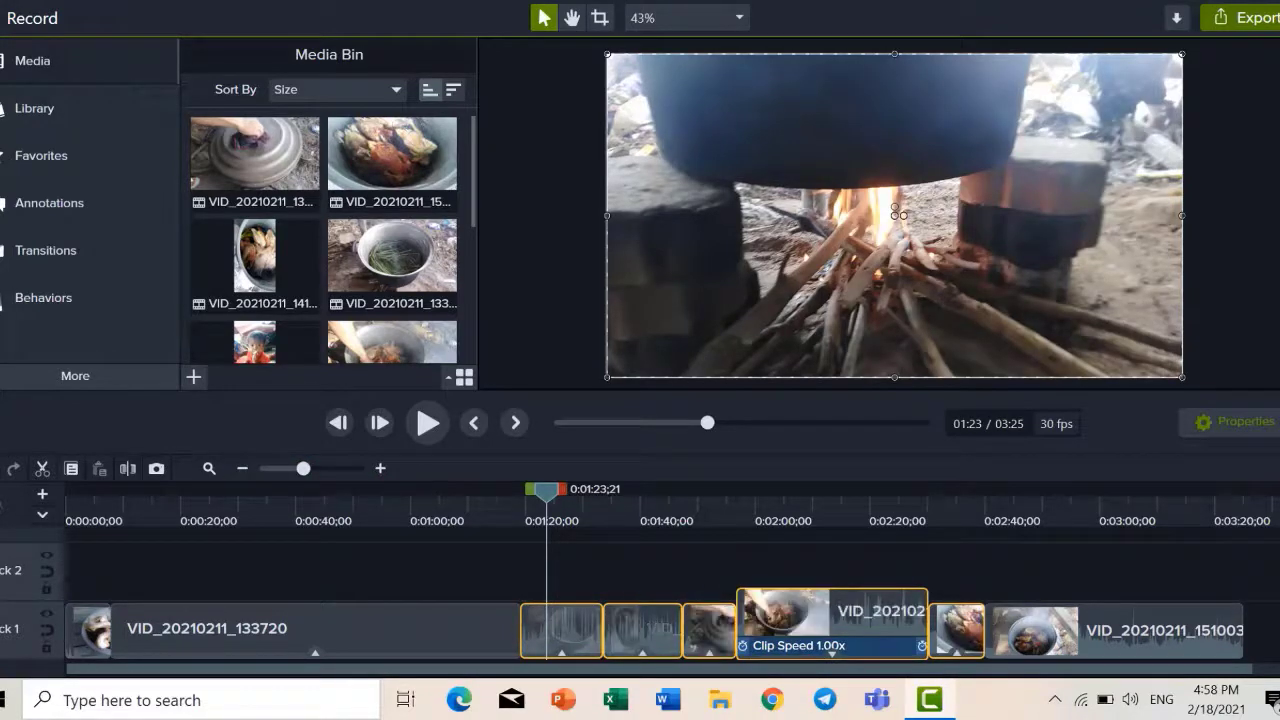
- Speed up the clip directly after VID_20210211_133720 by shortening its clip speed duration to about half
{"action": "left_click", "coordinate": [561, 653]}
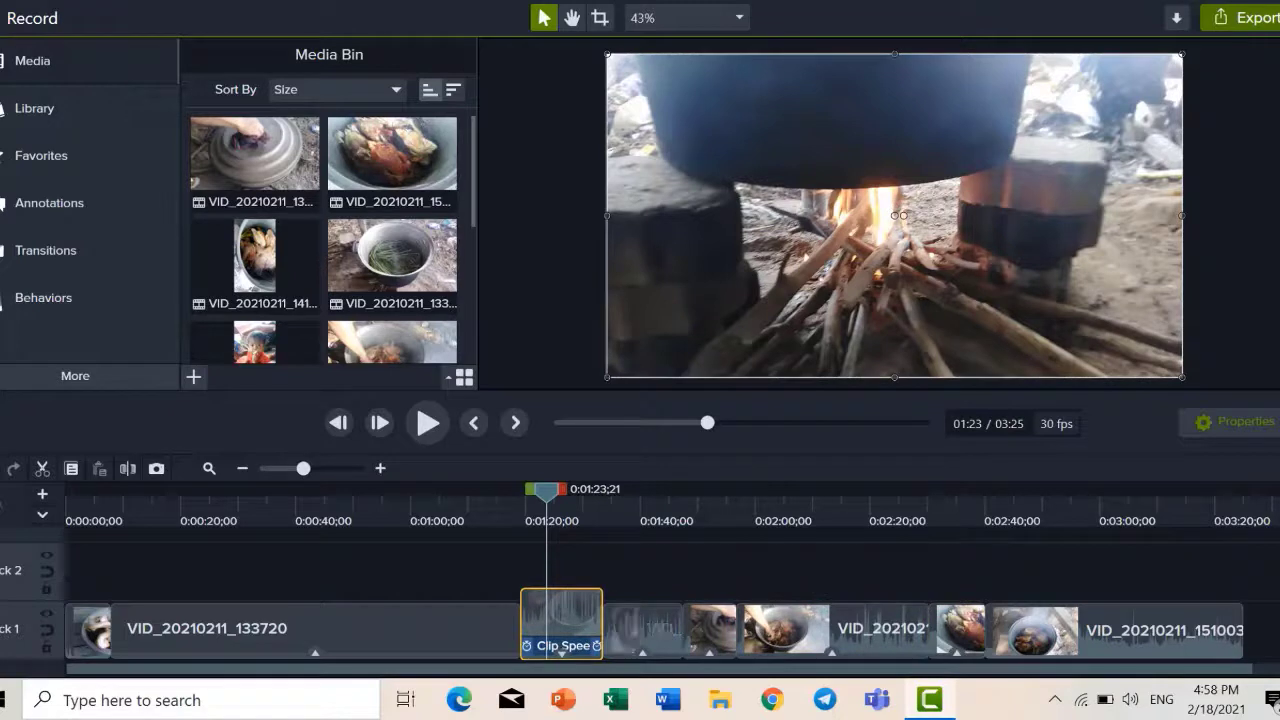
{"action": "left_click", "coordinate": [643, 620]}
{"action": "left_click", "coordinate": [562, 632]}
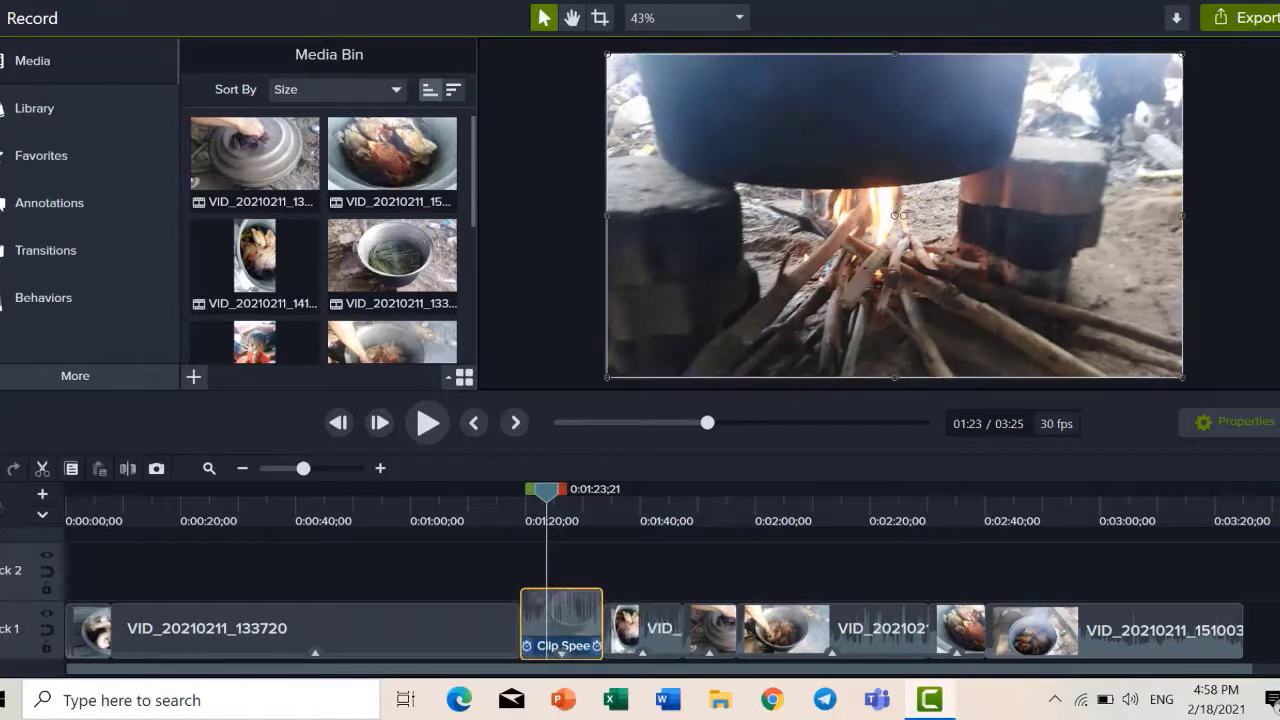
{"action": "left_click_drag", "start_coordinate": [598, 645], "coordinate": [556, 645]}
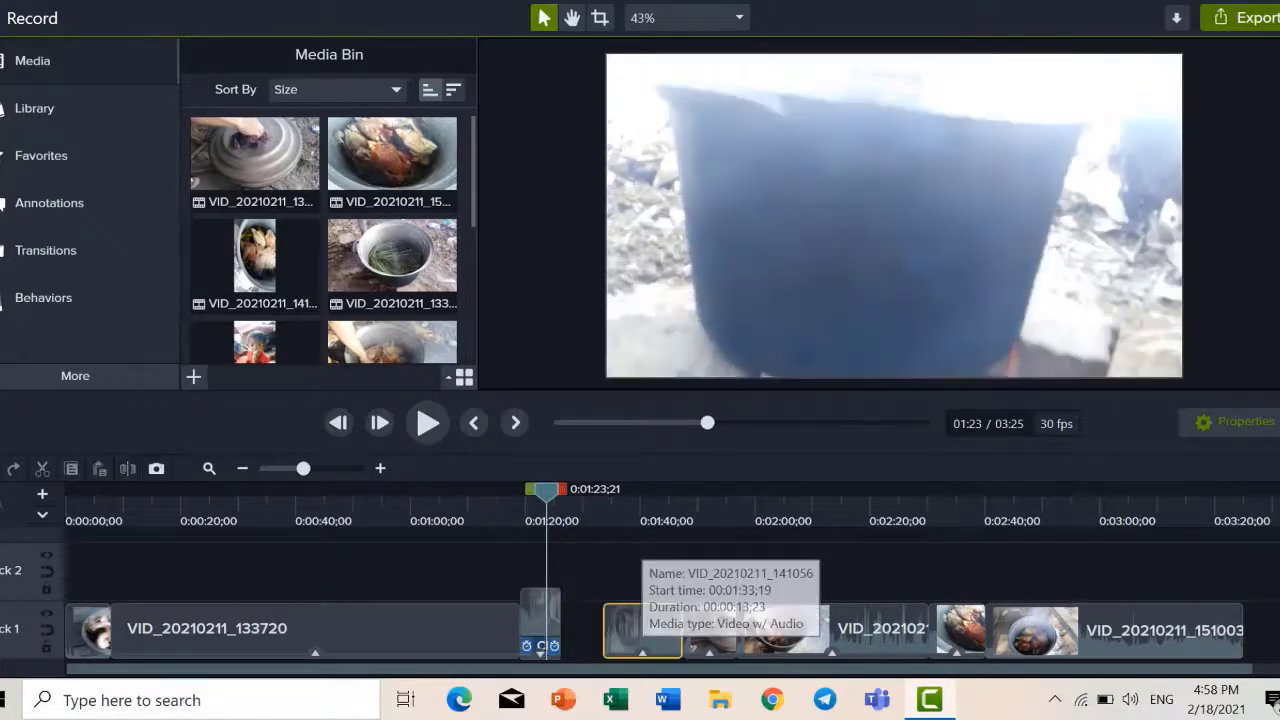
- Speed up VID_20210211_141056 to about half its duration and move it against the preceding clip
{"action": "left_click", "coordinate": [642, 630]}
{"action": "left_click", "coordinate": [642, 653]}
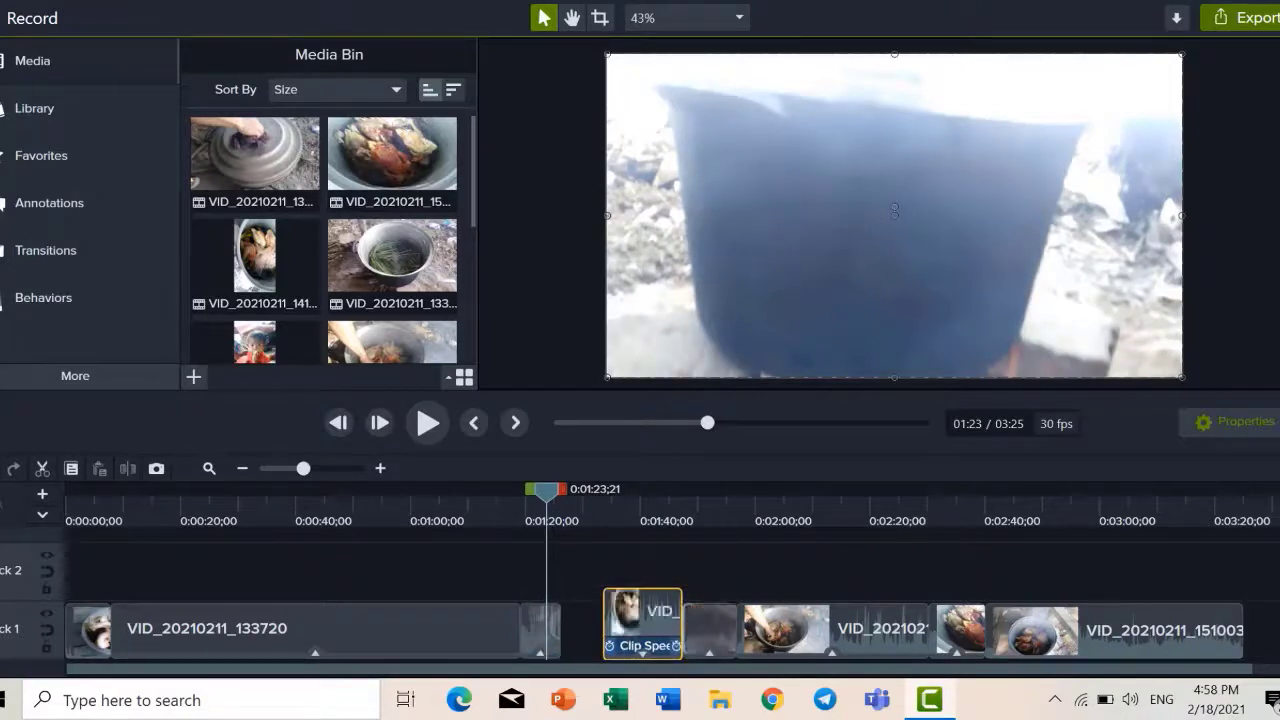
{"action": "left_click_drag", "start_coordinate": [677, 646], "coordinate": [579, 618]}
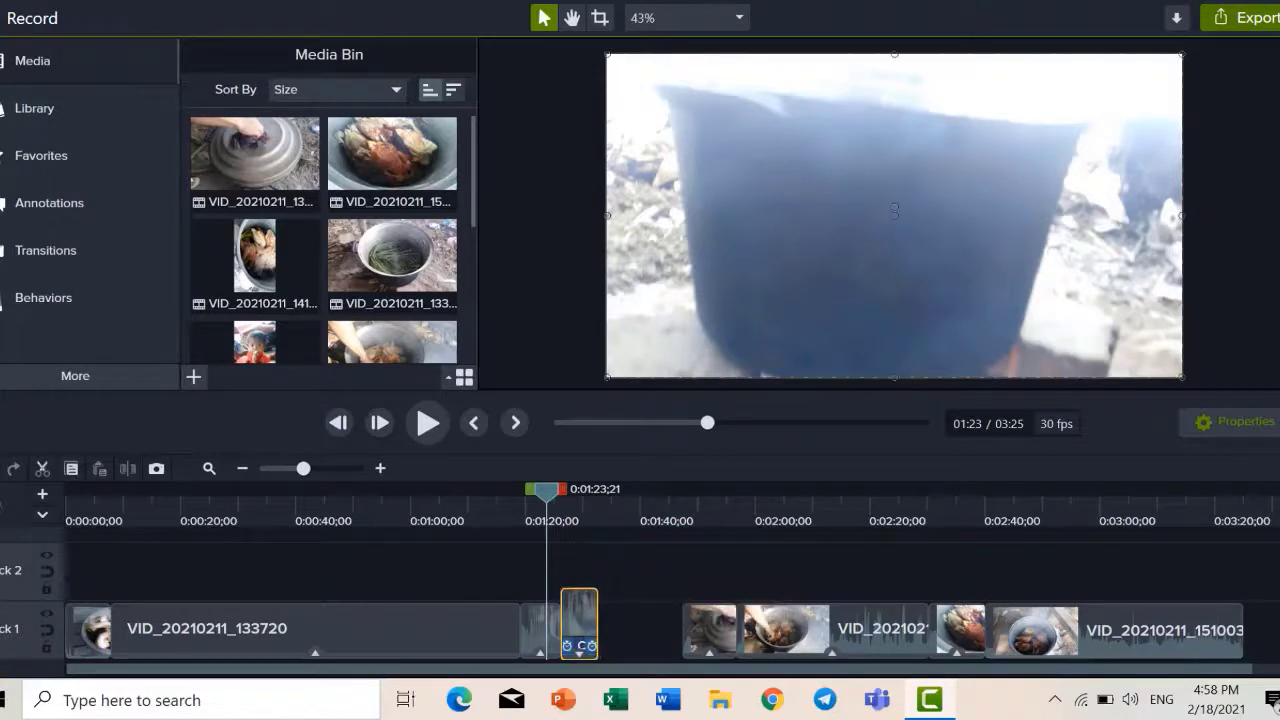
- Speed up the short clip after VID_20210211_141056 to about half its duration and close the gap before it
{"action": "left_click", "coordinate": [709, 653]}
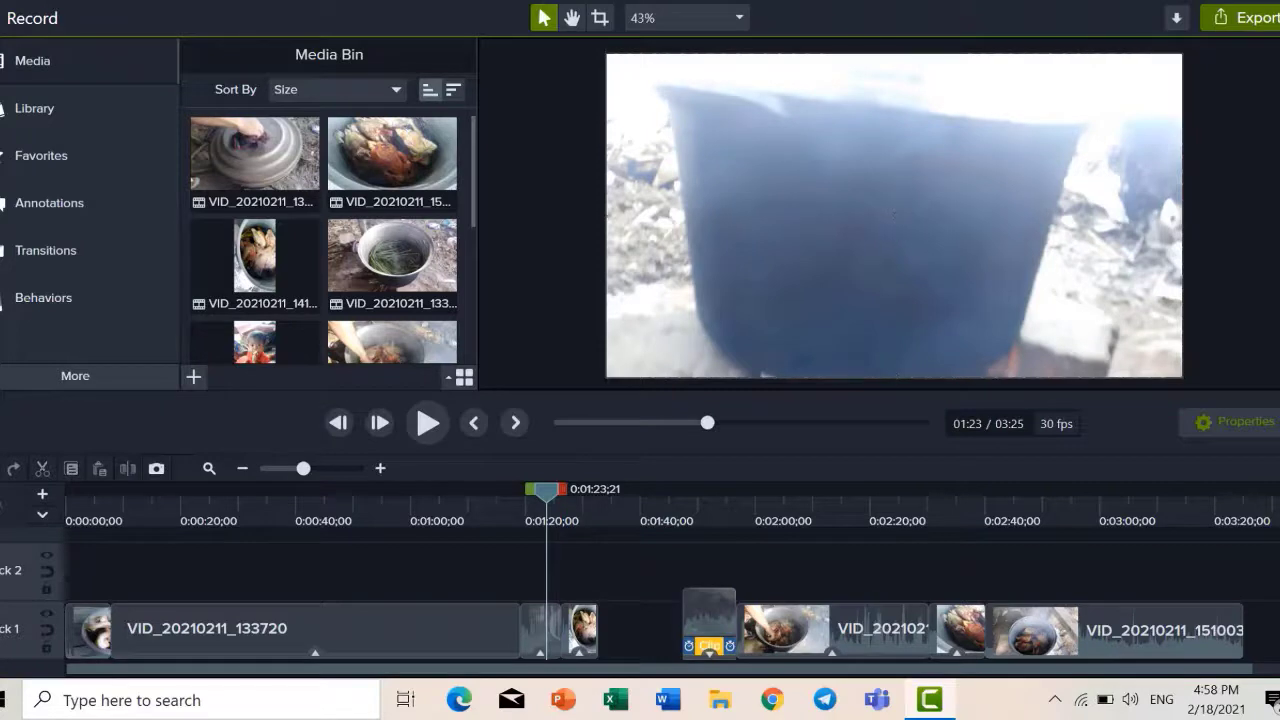
{"action": "left_click_drag", "start_coordinate": [736, 625], "coordinate": [707, 625]}
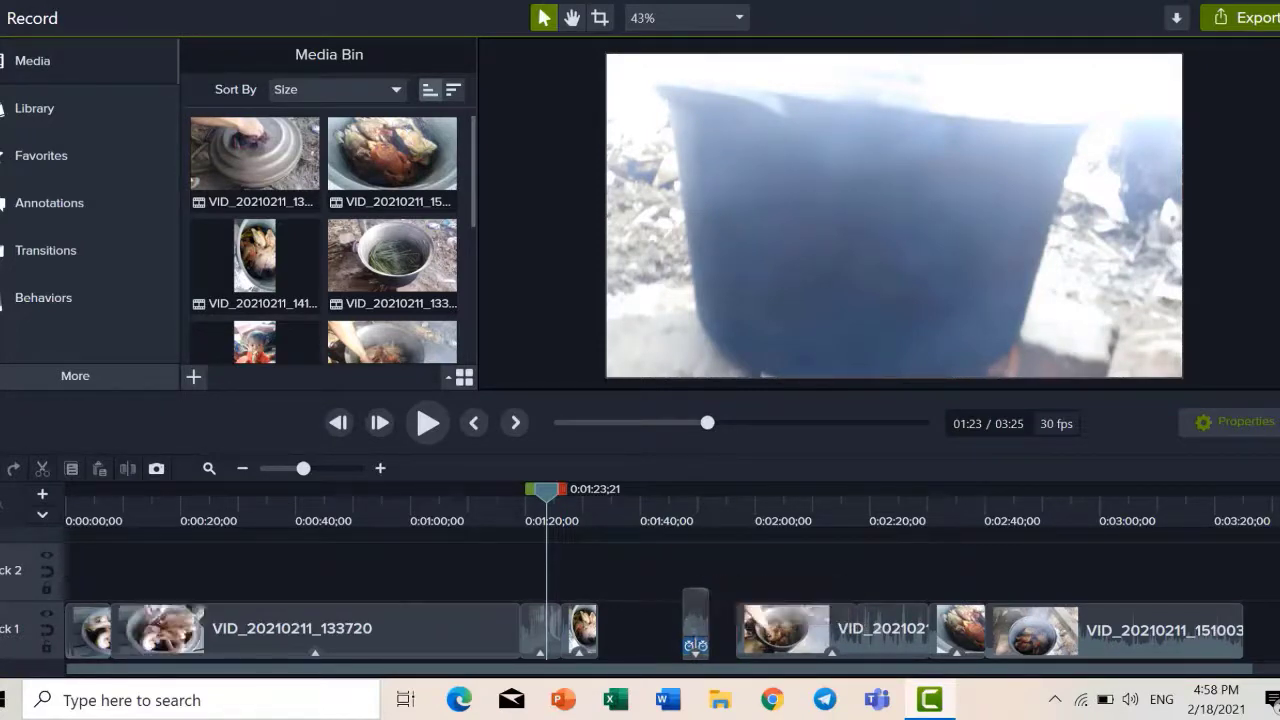
{"action": "left_click_drag", "start_coordinate": [696, 625], "coordinate": [611, 625]}
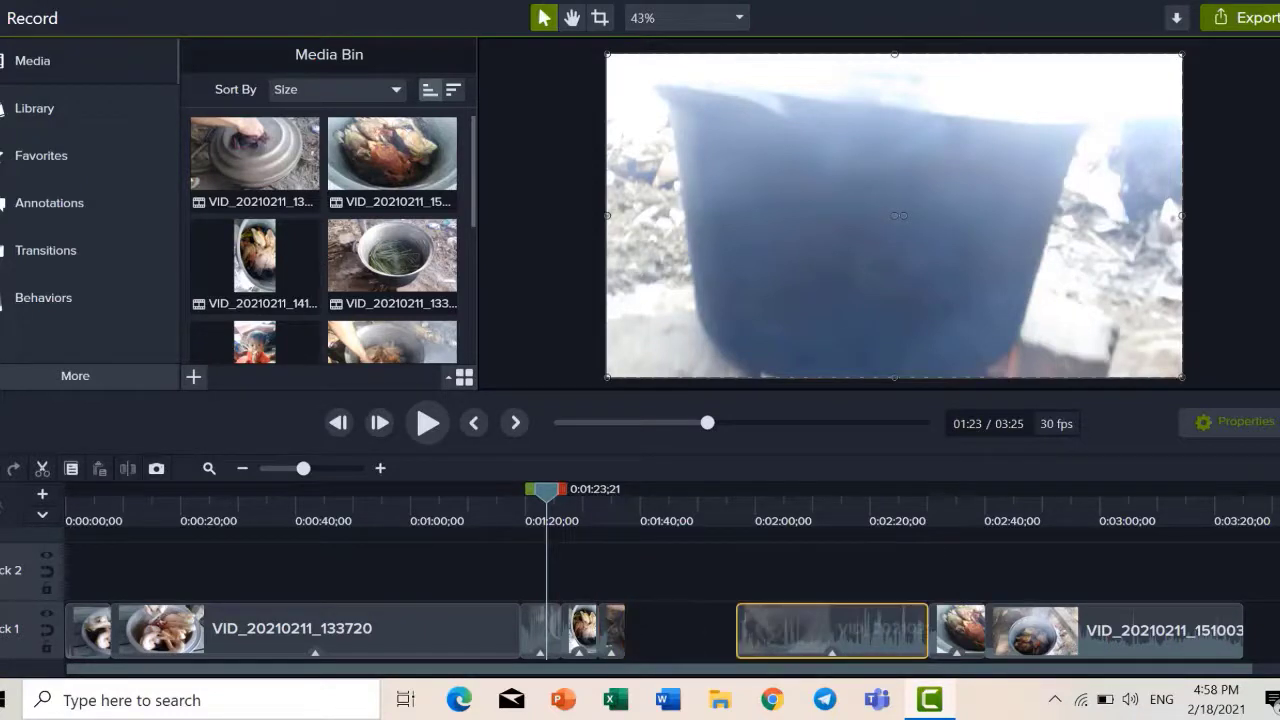
- Speed up the longest of the five clips to about half its duration and move it against the preceding clip
{"action": "left_click", "coordinate": [832, 653]}
{"action": "left_click", "coordinate": [846, 646]}
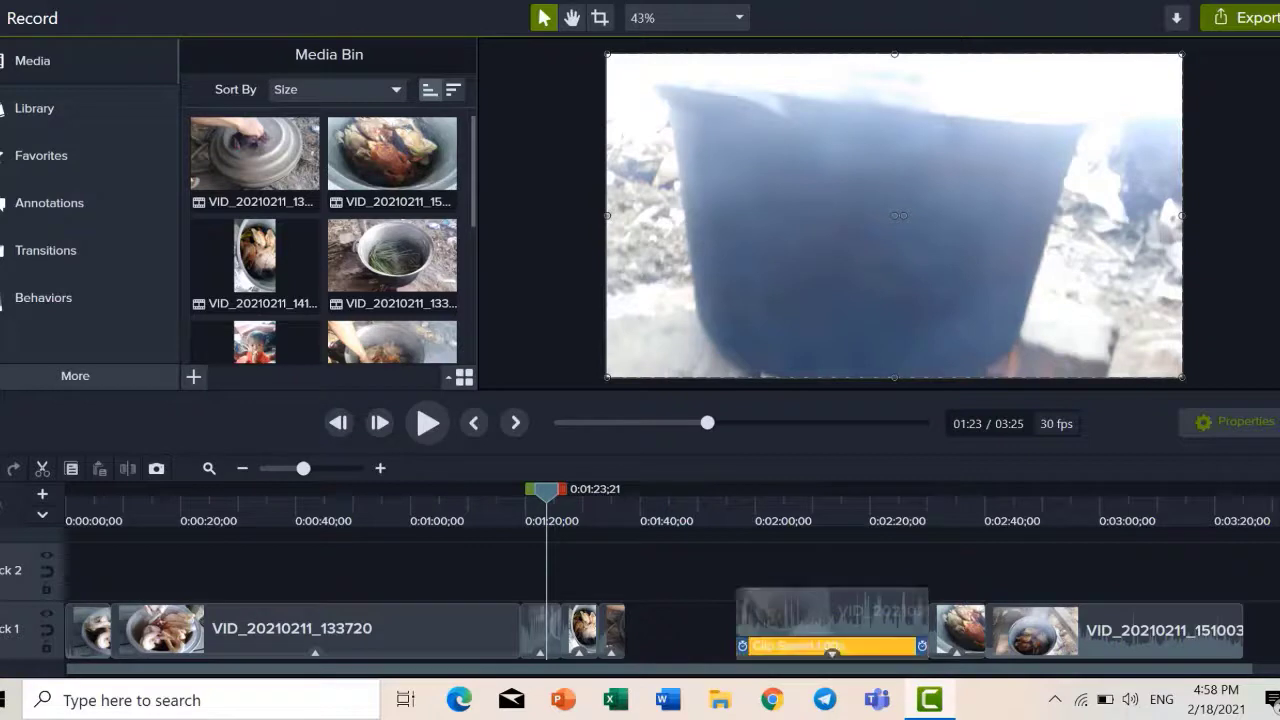
{"action": "left_click_drag", "start_coordinate": [921, 646], "coordinate": [670, 615]}
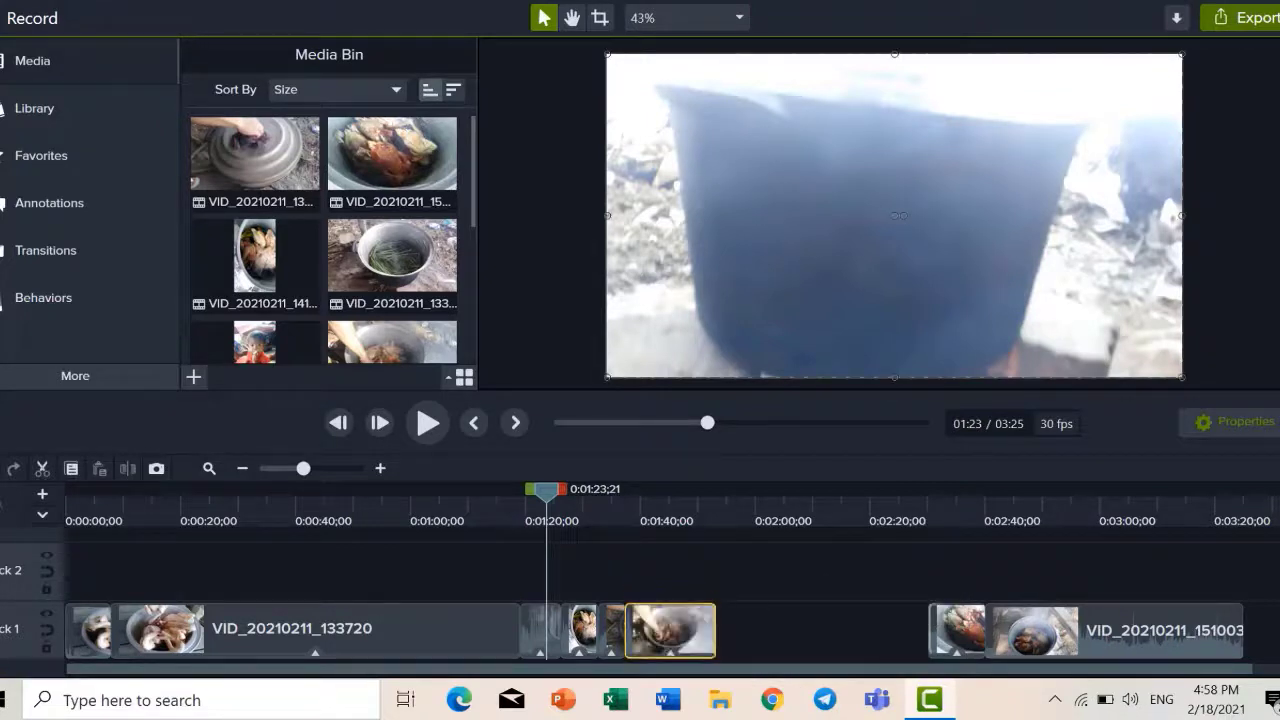
- Speed up the last of the five clips, and move it and VID_20210211_151003 up to close the remaining gaps
{"action": "left_click_drag", "start_coordinate": [949, 631], "coordinate": [742, 645]}
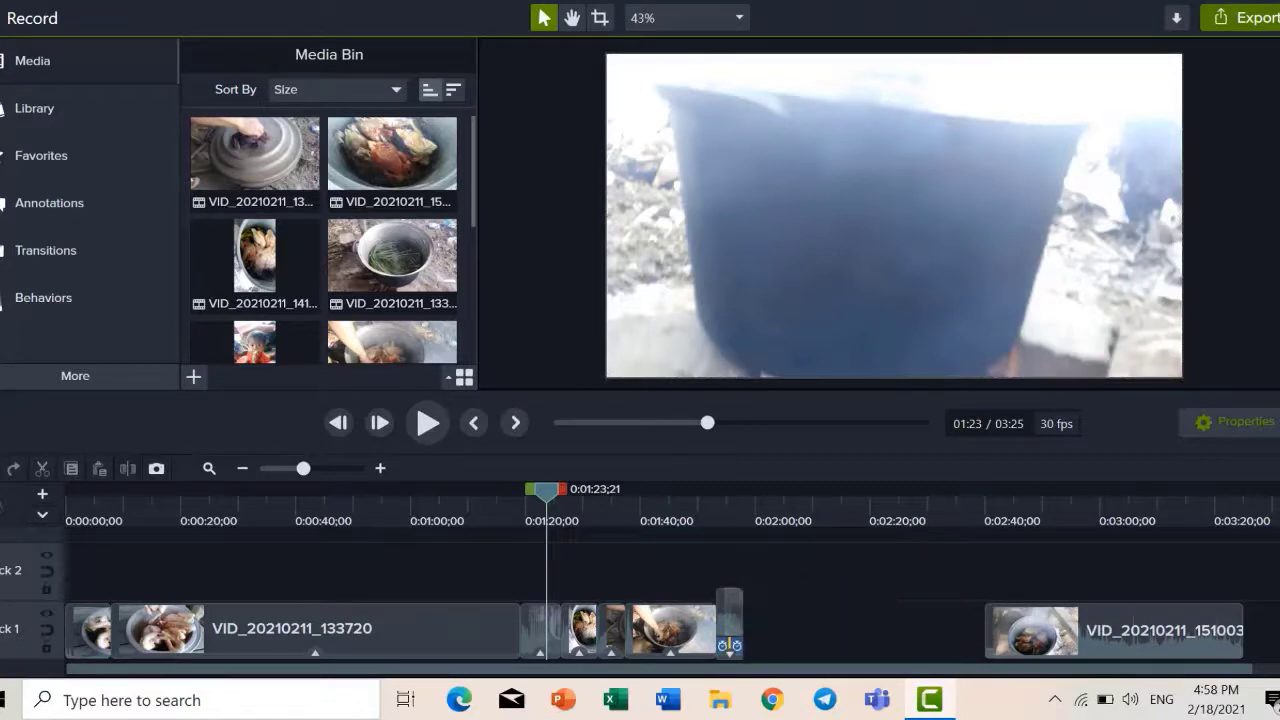
{"action": "left_click_drag", "start_coordinate": [1114, 631], "coordinate": [872, 631]}
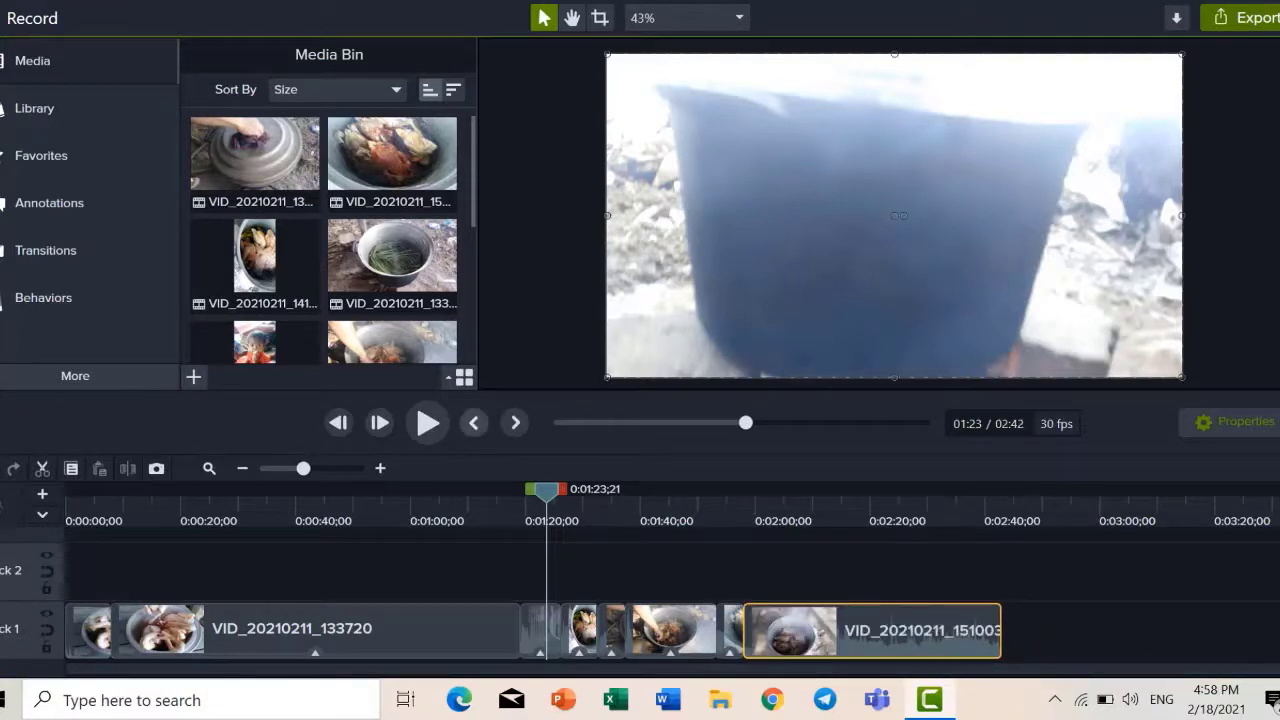
- Review the VID_20210211_151003 footage from about 2:02 to near its end
{"action": "left_click_drag", "start_coordinate": [552, 491], "coordinate": [768, 491]}
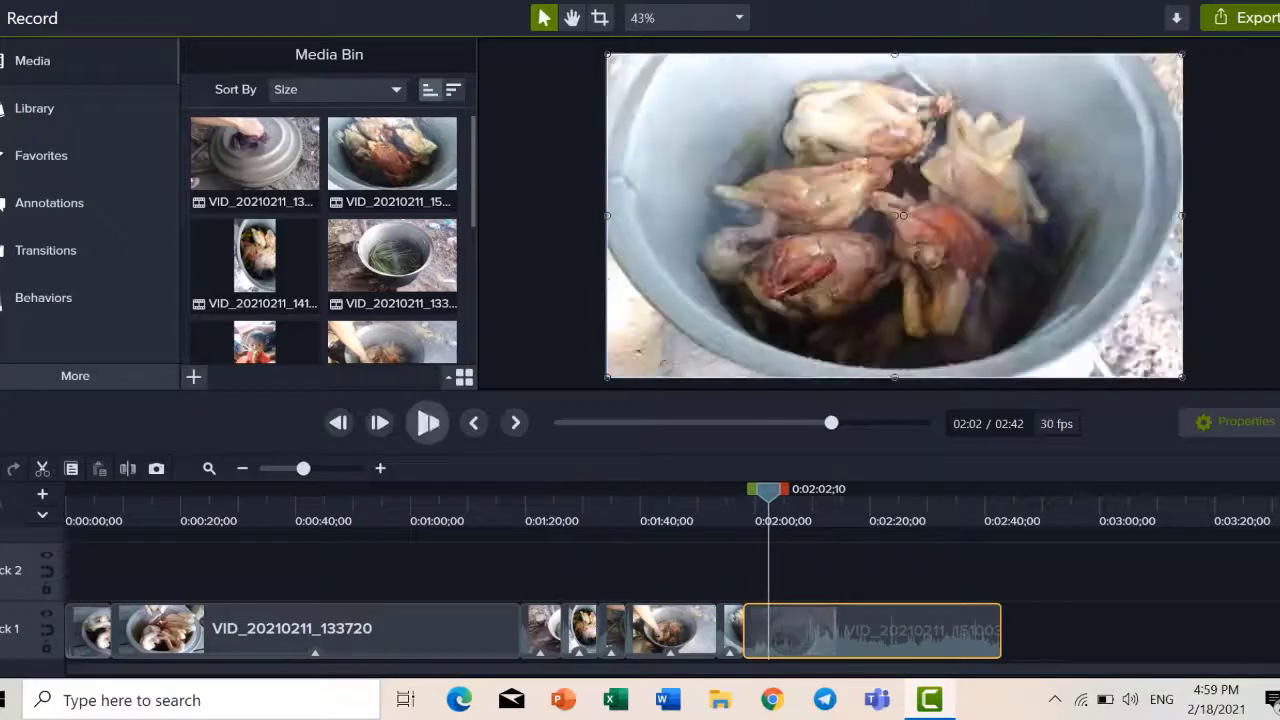
{"action": "key", "text": "space"}
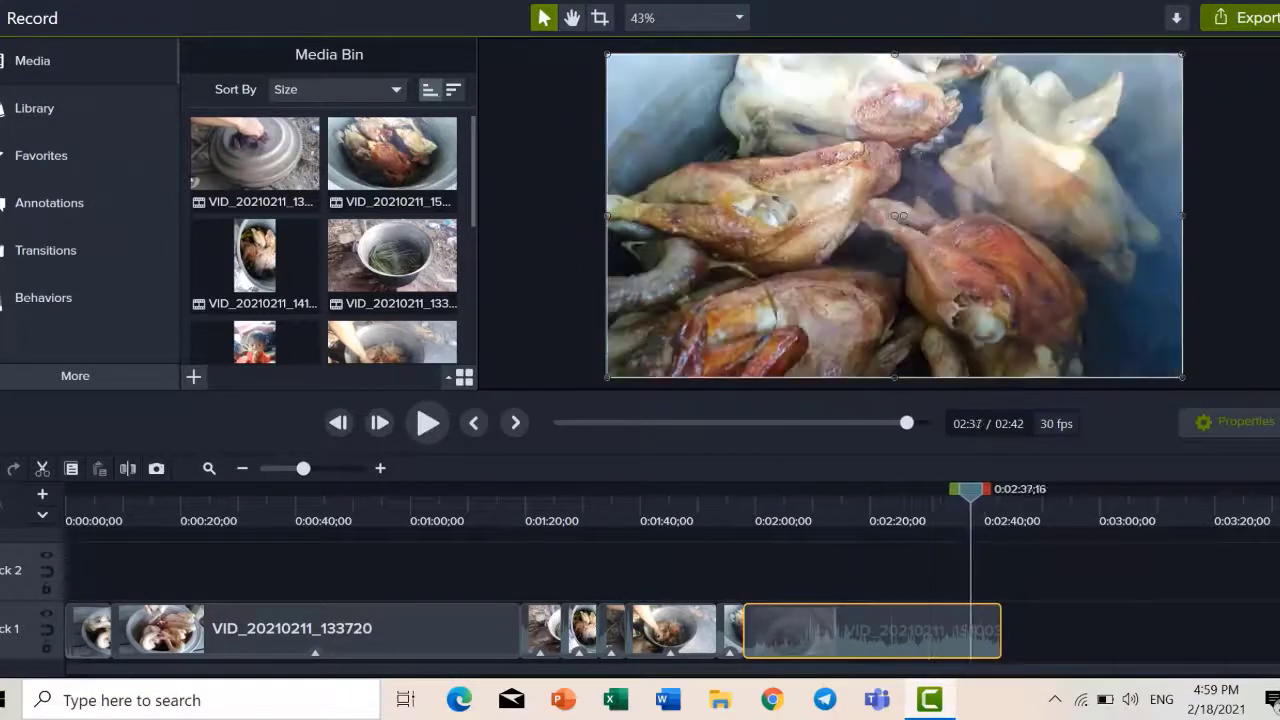
{"action": "left_click_drag", "start_coordinate": [970, 491], "coordinate": [1001, 491]}
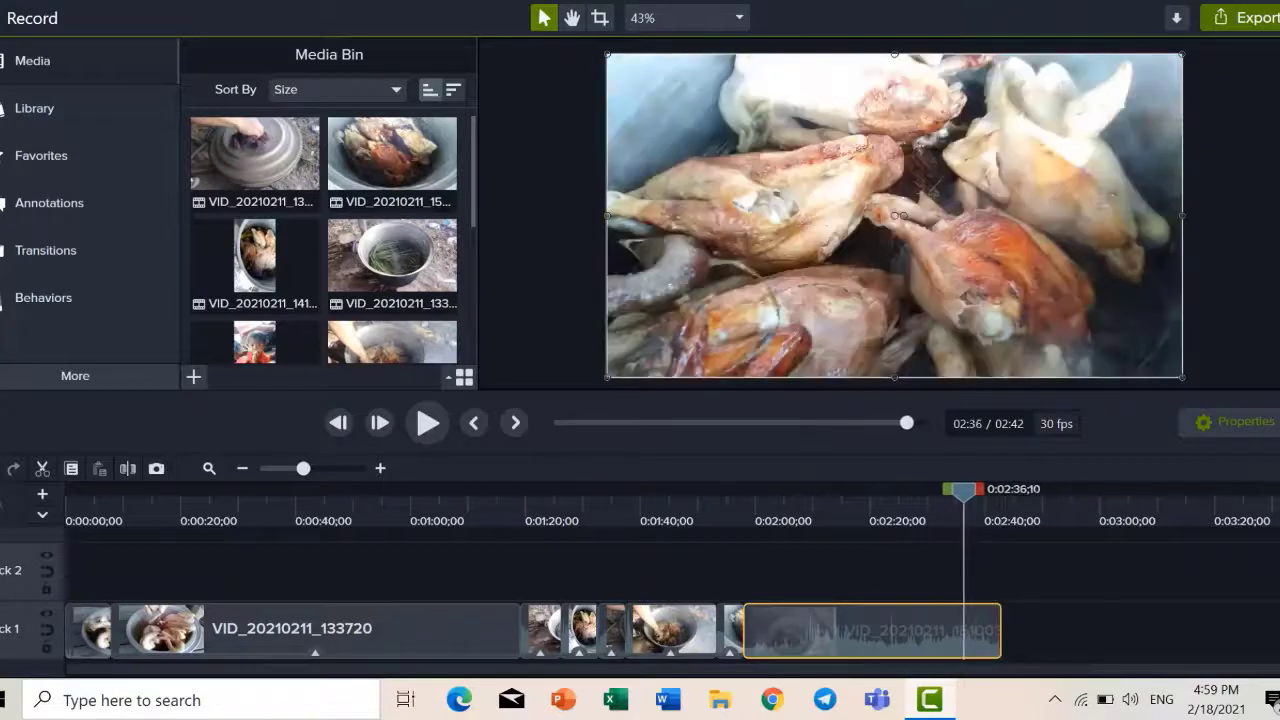
- Add VID_20210211_162024 from the Media Bin to Track 1, directly after VID_20210211_151003
{"action": "scroll", "coordinate": [320, 230], "scroll_direction": "down", "scroll_amount": 1}
{"action": "scroll", "coordinate": [392, 278], "scroll_direction": "down", "scroll_amount": 4}
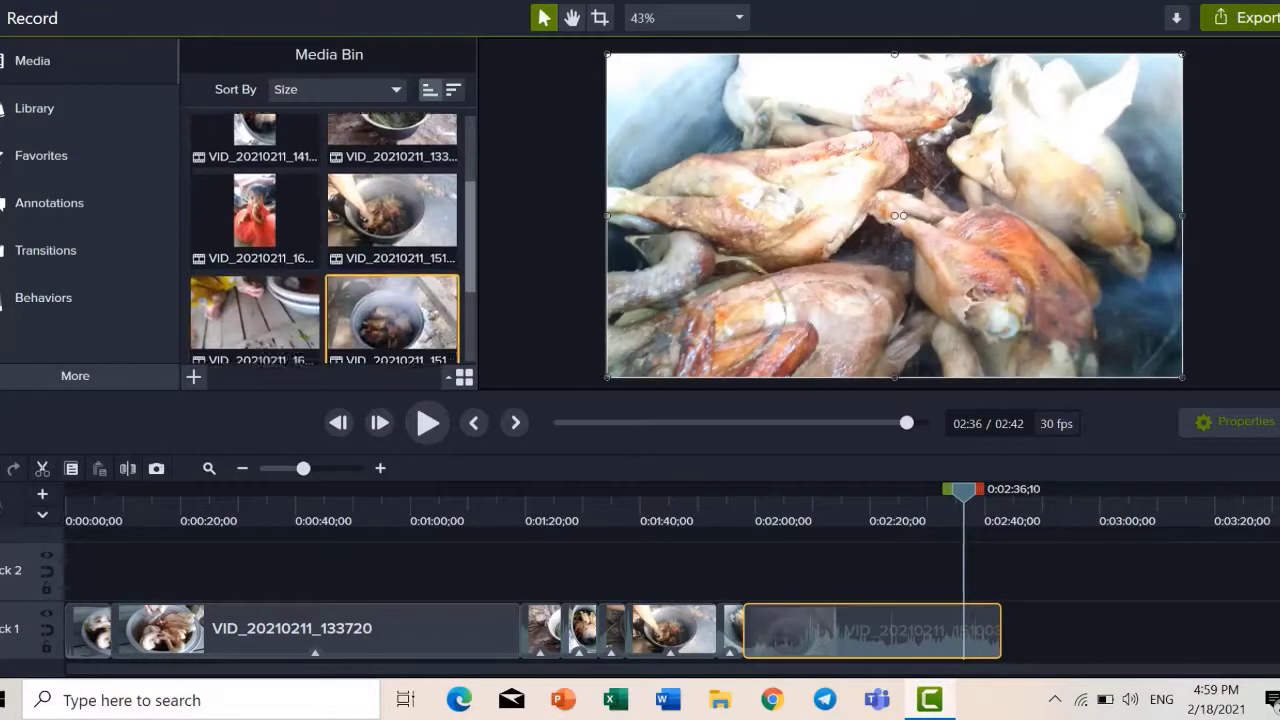
{"action": "scroll", "coordinate": [330, 240], "scroll_direction": "up", "scroll_amount": 1}
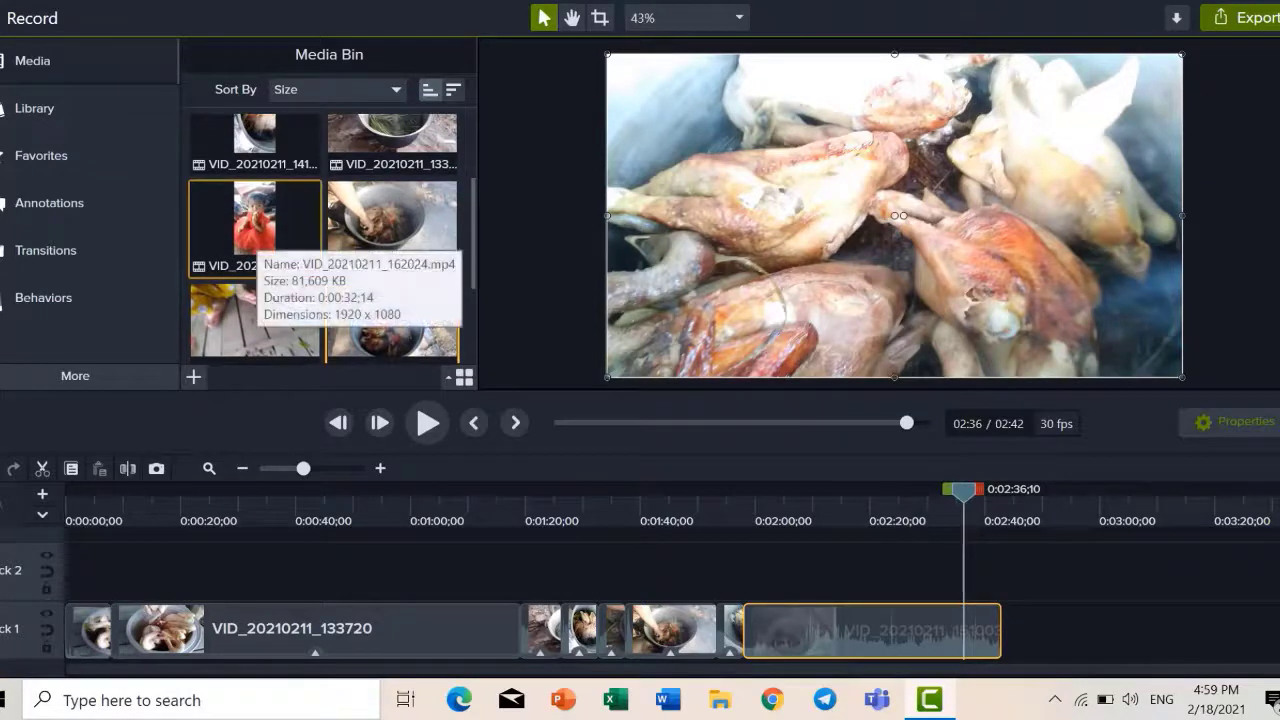
{"action": "key", "text": "ctrl+a"}
{"action": "left_click_drag", "start_coordinate": [255, 230], "coordinate": [1100, 630]}
- Preview VID_20210211_162024 at about 2:48 and delete it from Track 1
{"action": "left_click_drag", "start_coordinate": [964, 490], "coordinate": [1019, 490]}
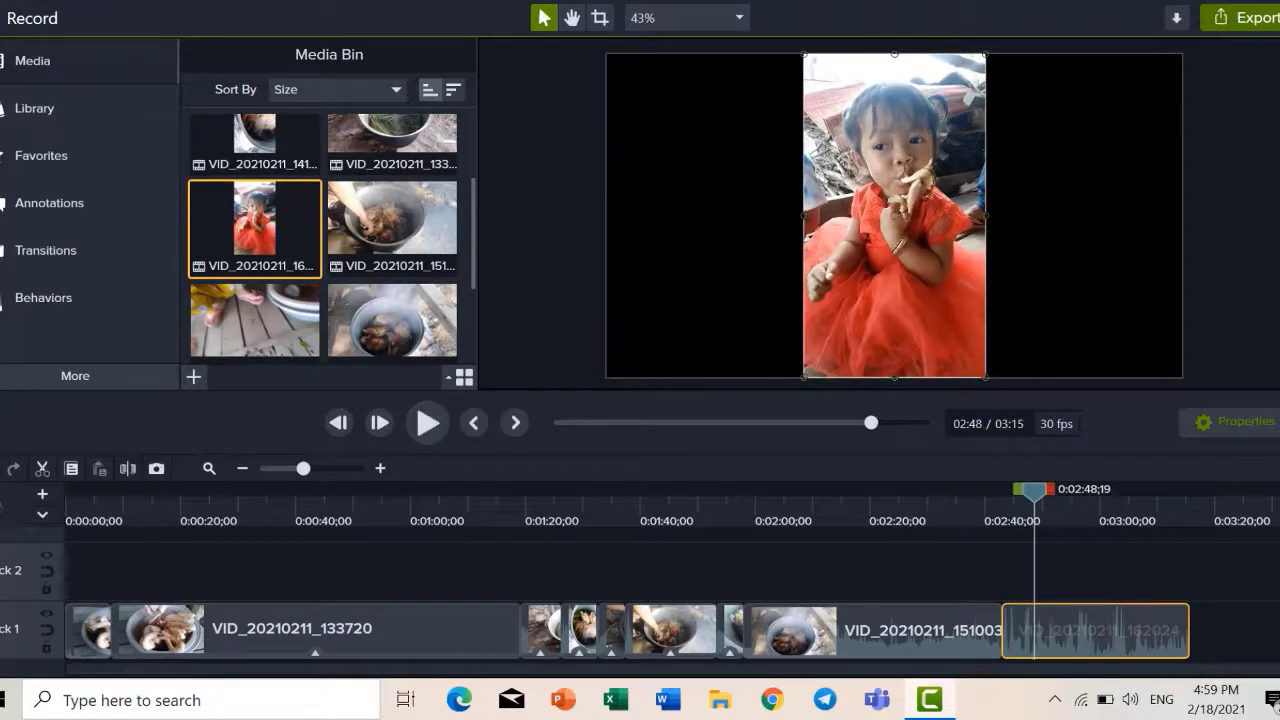
{"action": "right_click", "coordinate": [1072, 616]}
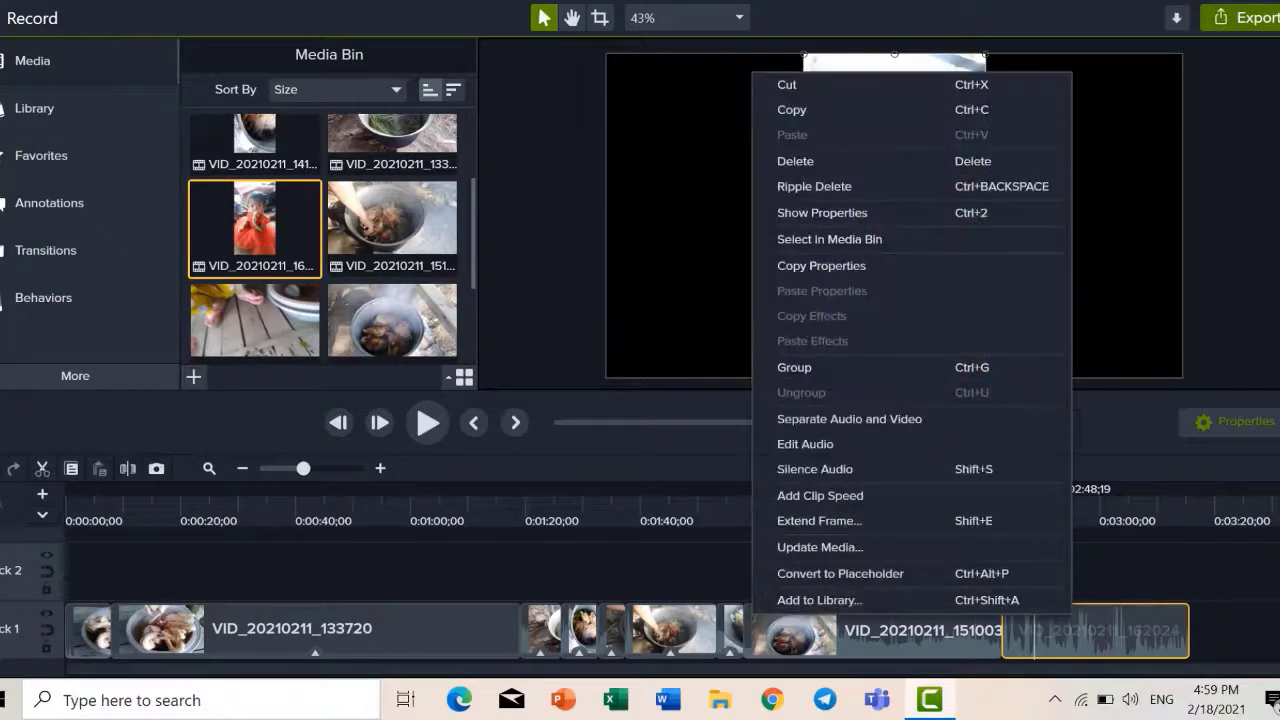
{"action": "left_click", "coordinate": [800, 161]}
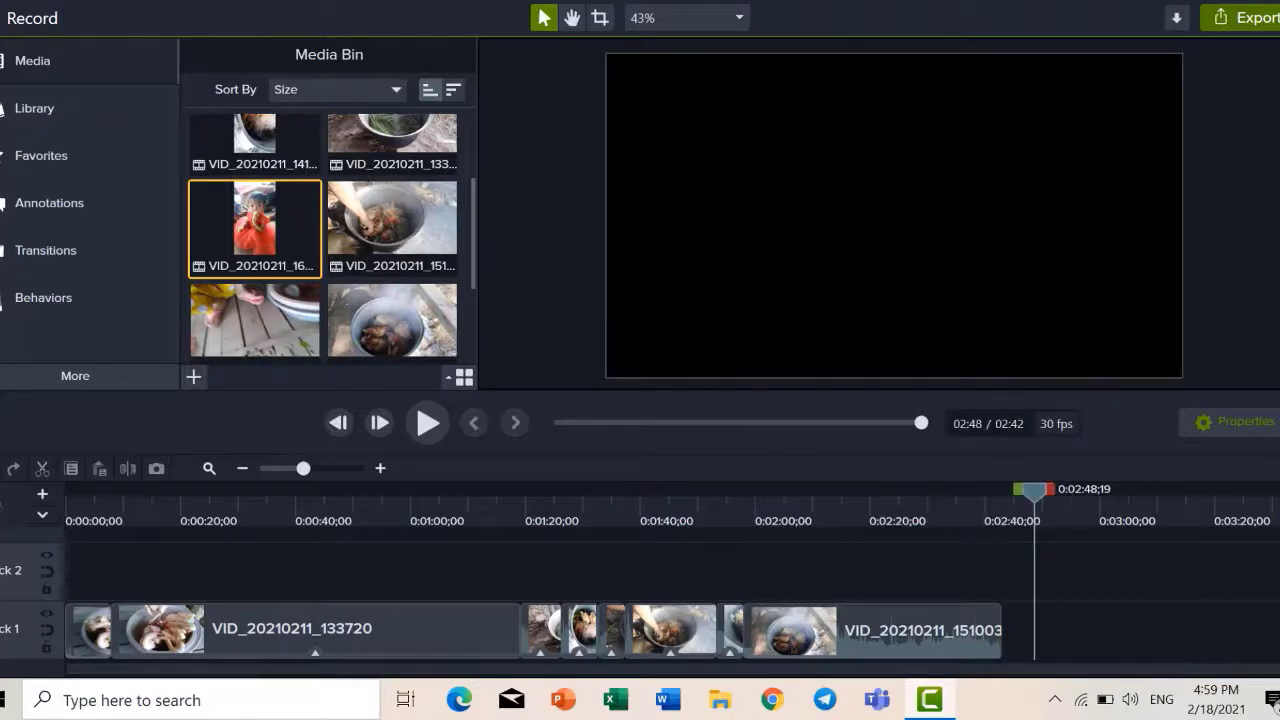
- Play the edited timeline from the beginning and pause it at about 4 seconds
{"action": "key", "text": "space"}
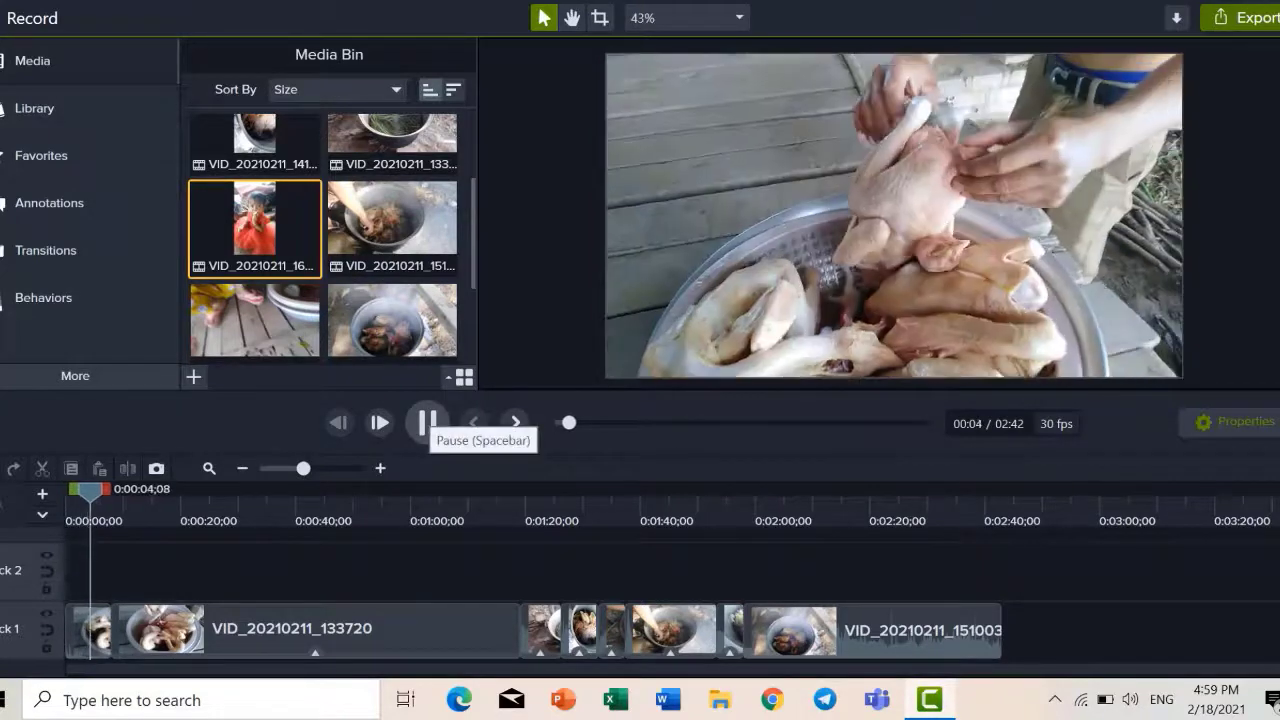
{"action": "left_click", "coordinate": [427, 422]}
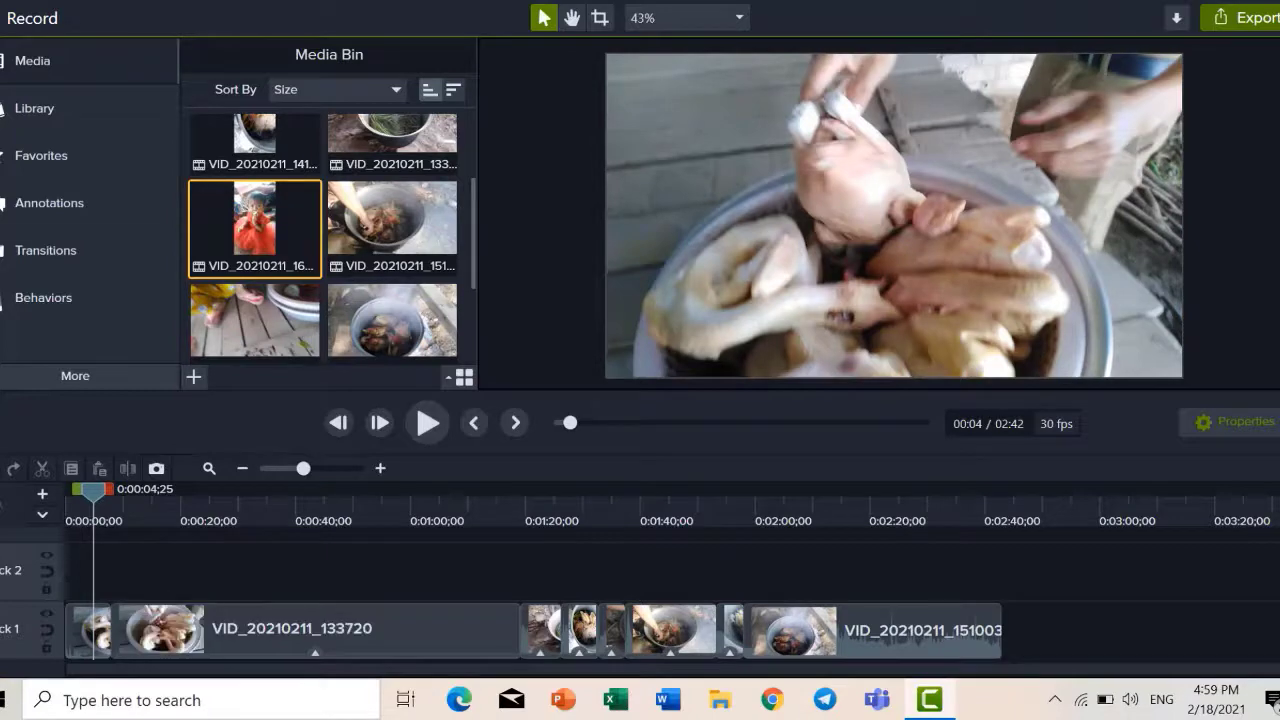
- Import the "Cooking background music" audio file from the sokna VDO folder and place it at the start of Track 2
{"action": "left_click", "coordinate": [194, 376]}
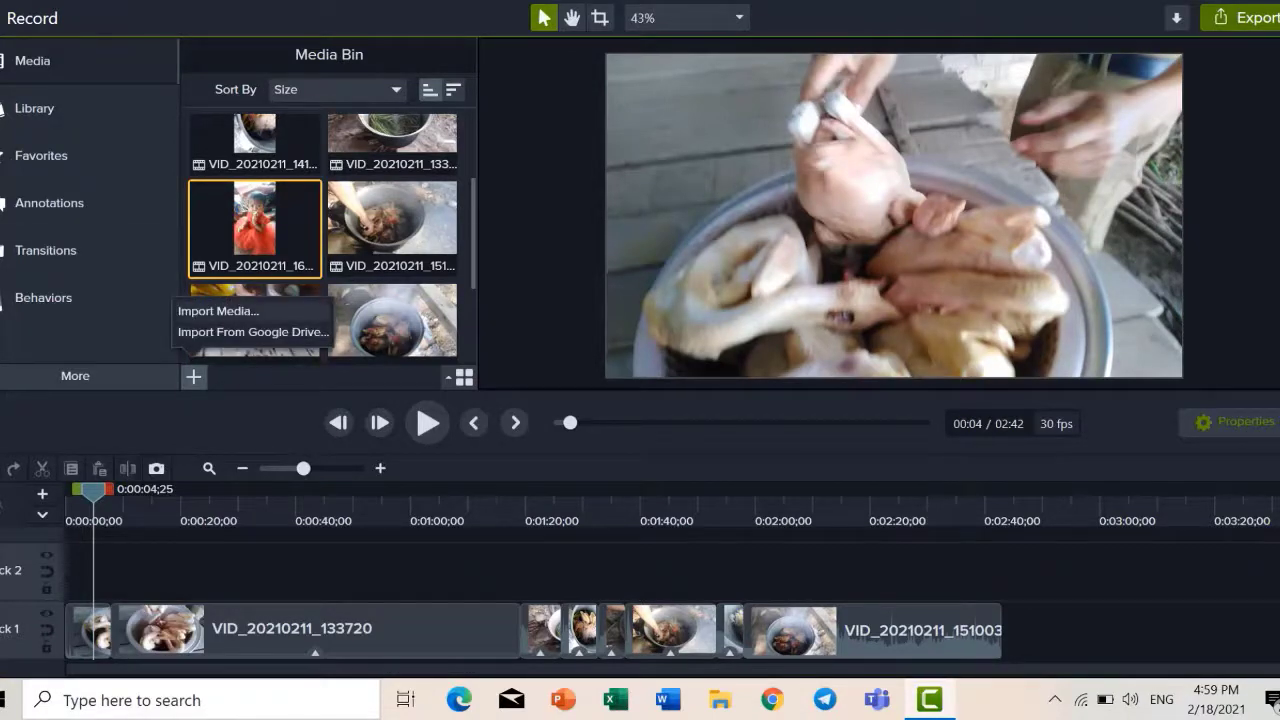
{"action": "left_click", "coordinate": [218, 311]}
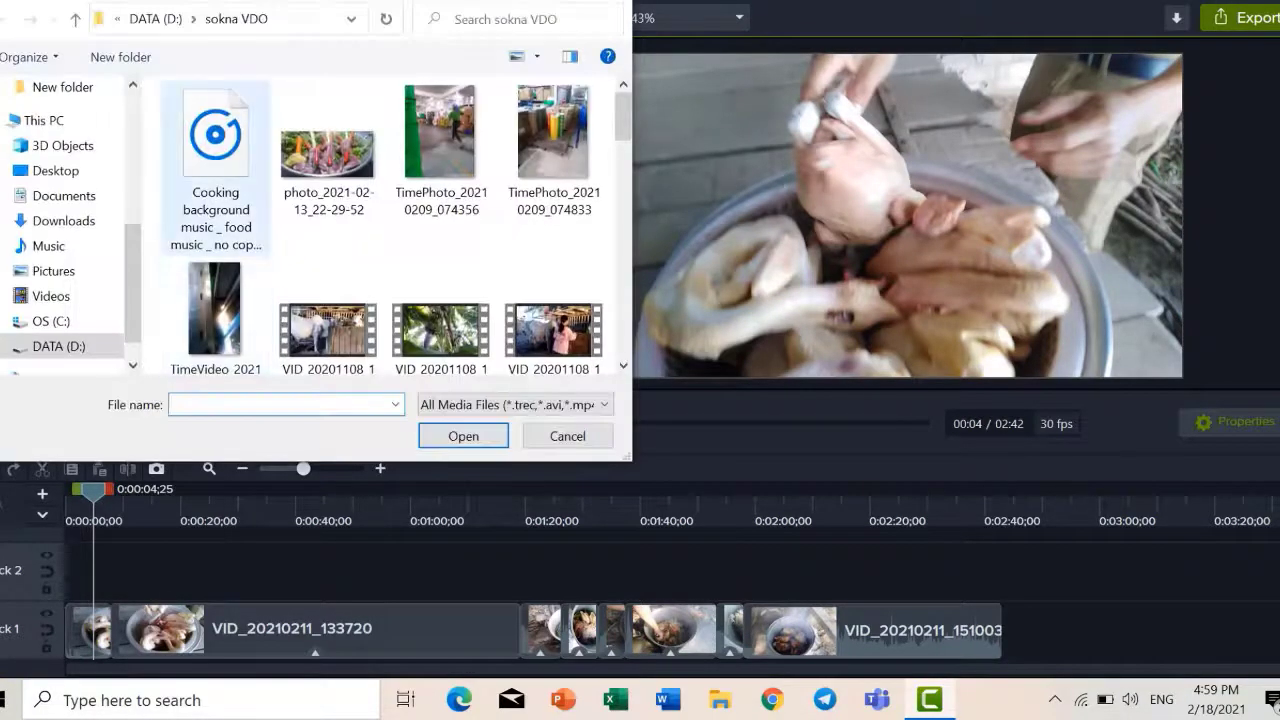
{"action": "left_click", "coordinate": [216, 168]}
{"action": "left_click", "coordinate": [463, 436]}
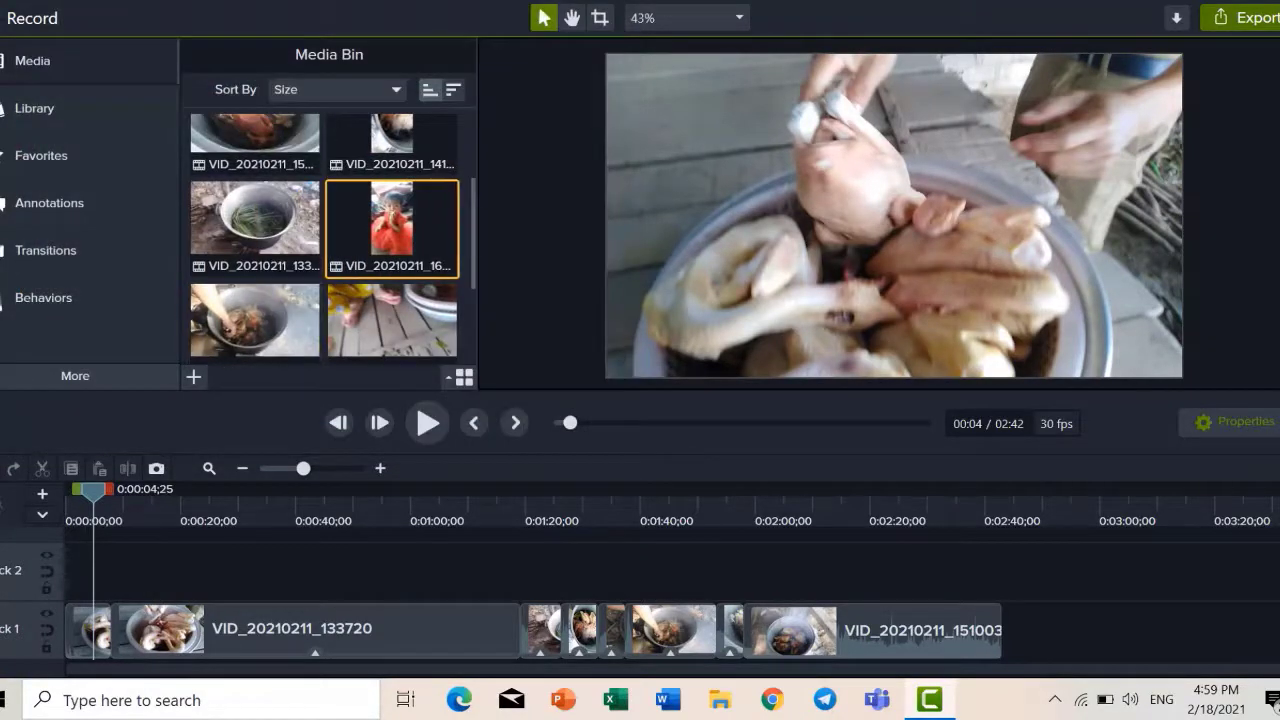
{"action": "left_click_drag", "start_coordinate": [471, 236], "coordinate": [471, 297]}
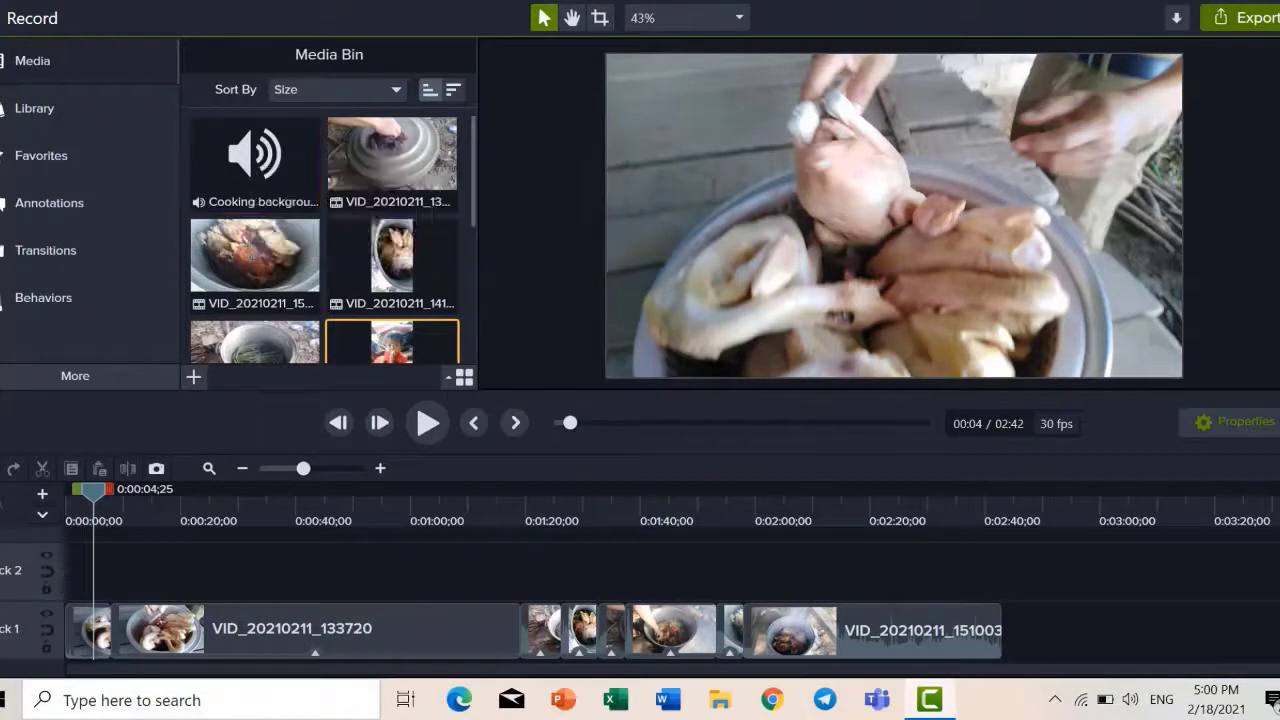
{"action": "left_click_drag", "start_coordinate": [262, 190], "coordinate": [150, 572]}
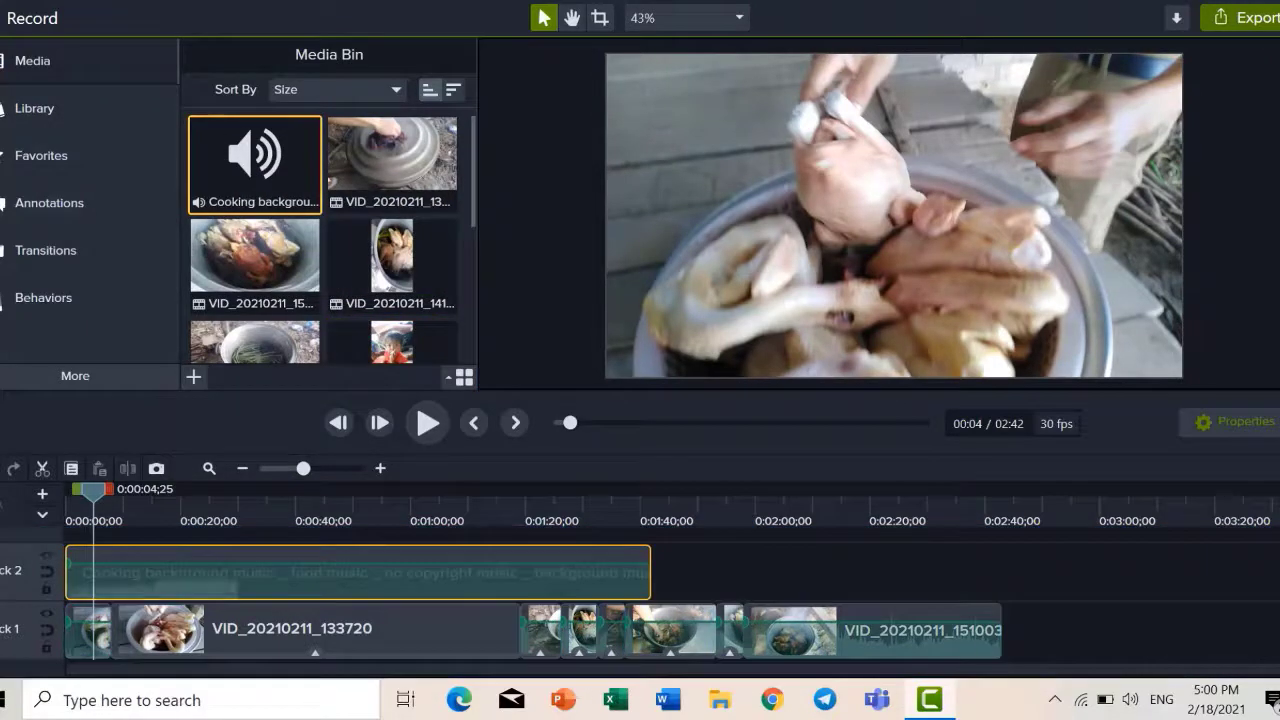
- Copy the background music clip and paste the duplicate directly after the first one on Track 2
{"action": "right_click", "coordinate": [362, 560]}
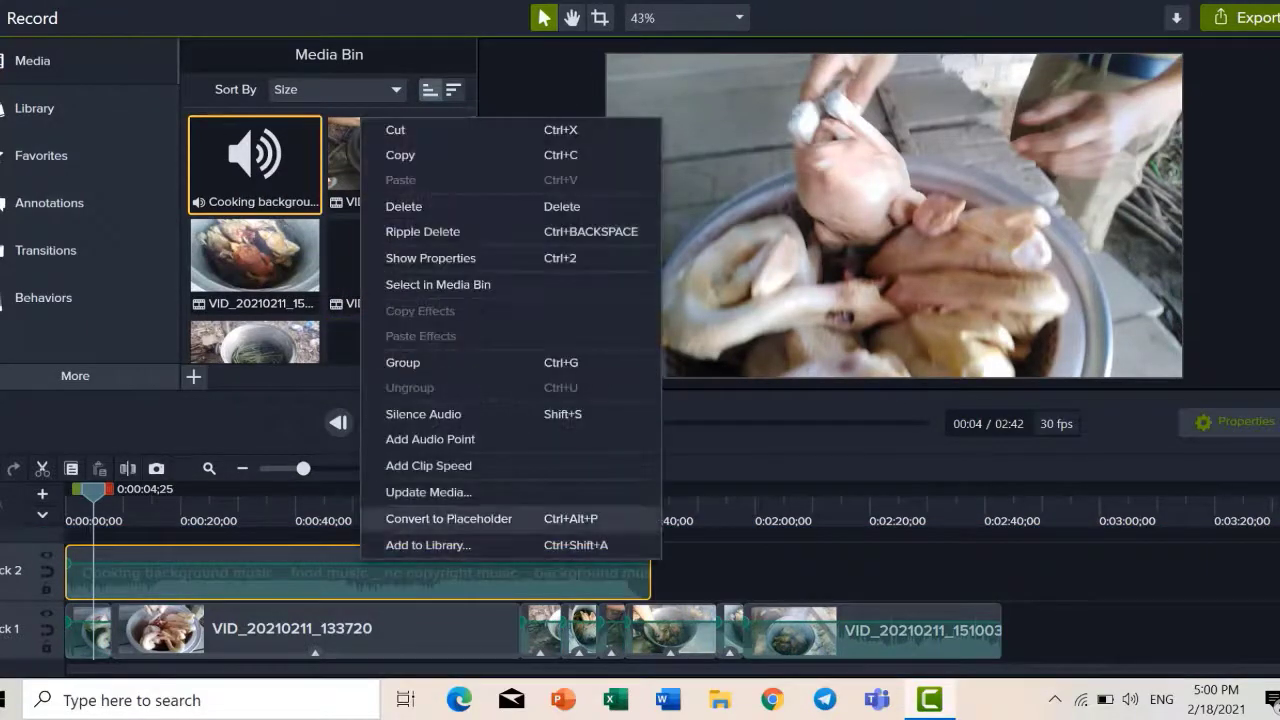
{"action": "left_click", "coordinate": [400, 155]}
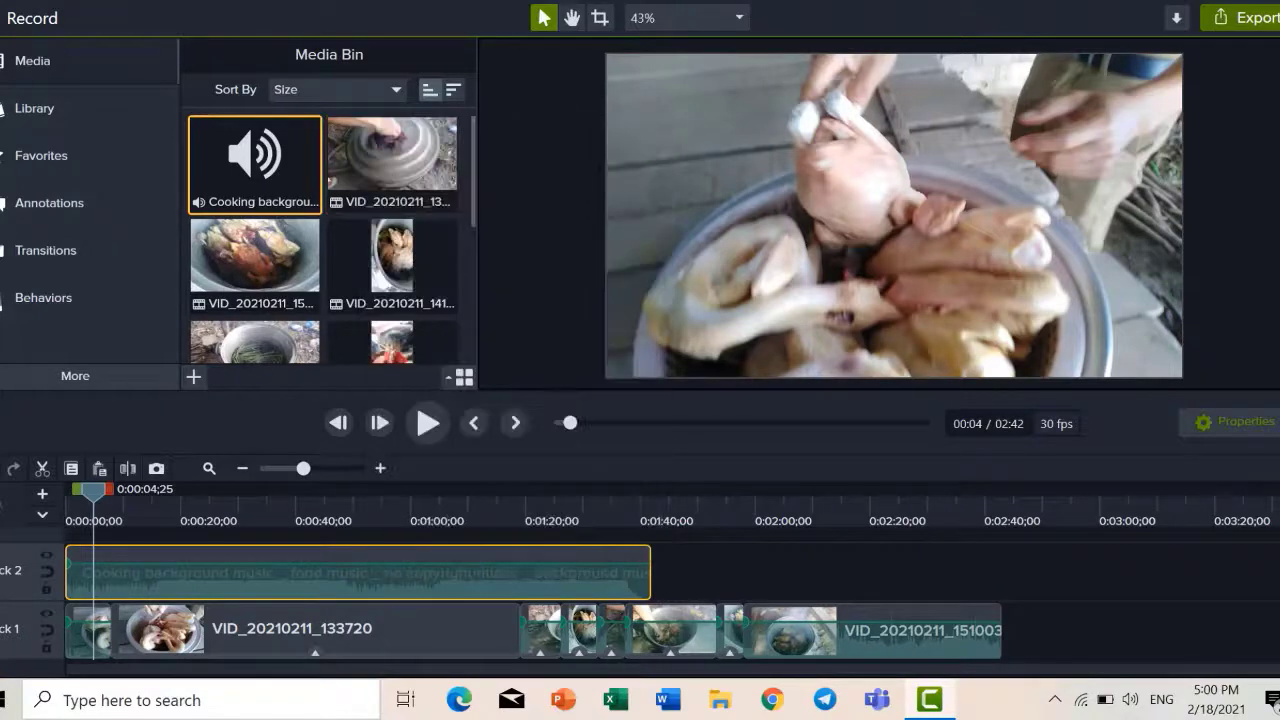
{"action": "right_click", "coordinate": [679, 552]}
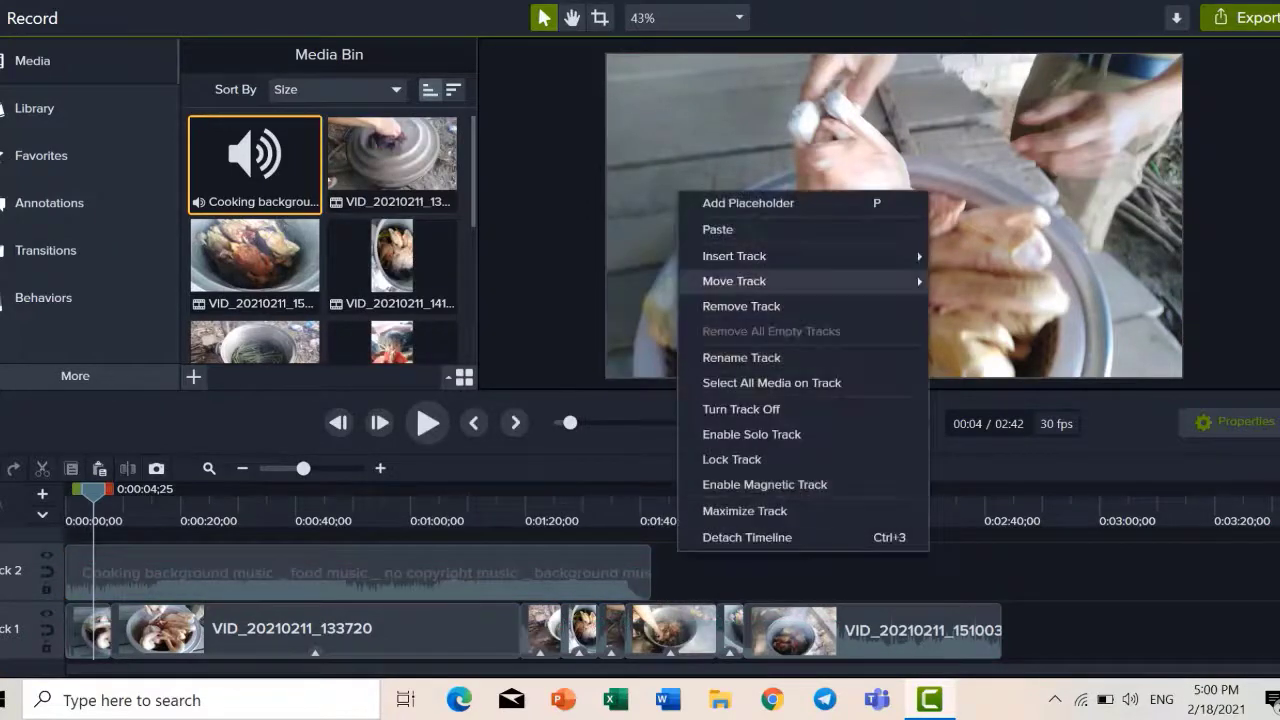
{"action": "left_click", "coordinate": [717, 229]}
{"action": "left_click_drag", "start_coordinate": [740, 572], "coordinate": [721, 572]}
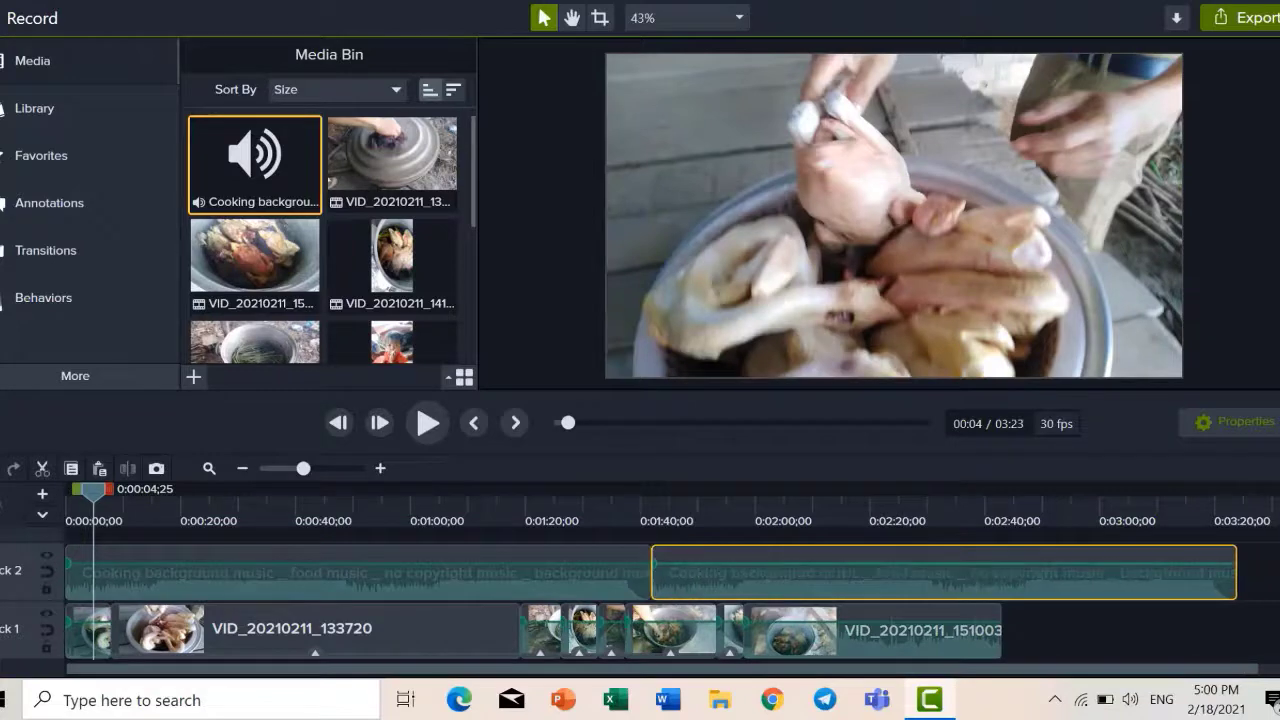
- Split the second music clip at the end of the video, about 2:43, and cut away the excess music
{"action": "left_click_drag", "start_coordinate": [93, 491], "coordinate": [1003, 489]}
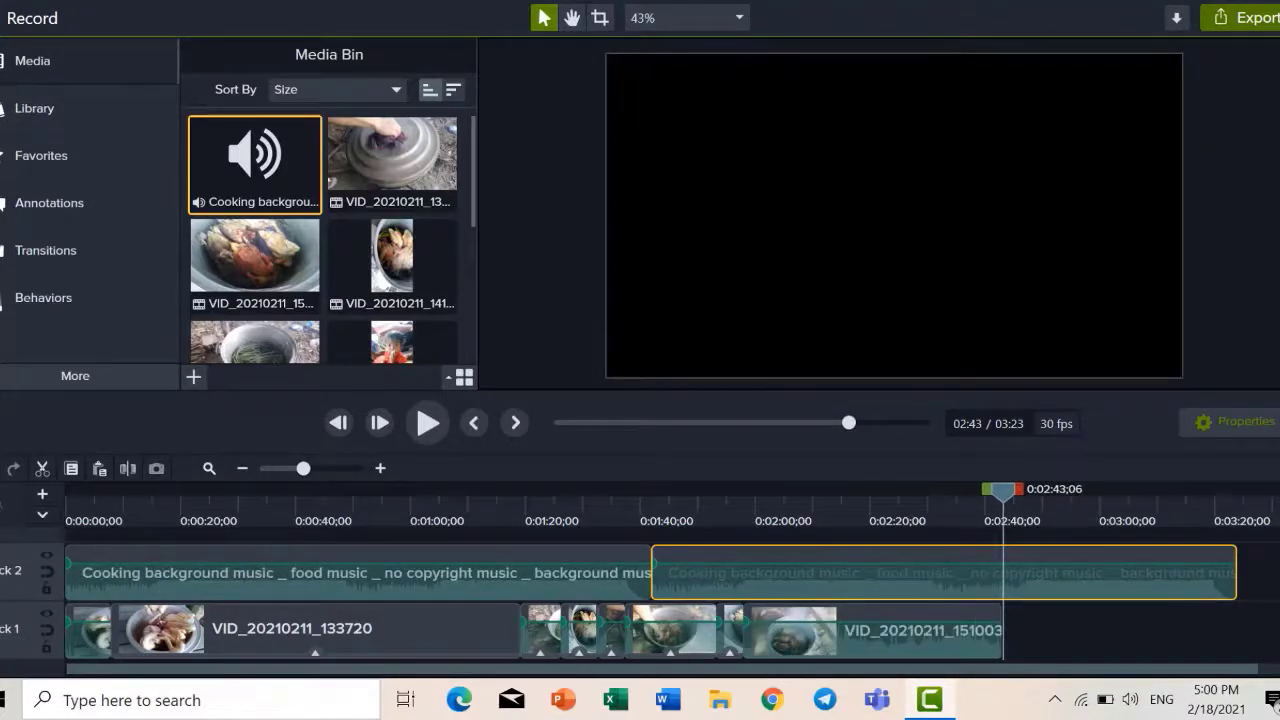
{"action": "left_click", "coordinate": [128, 468]}
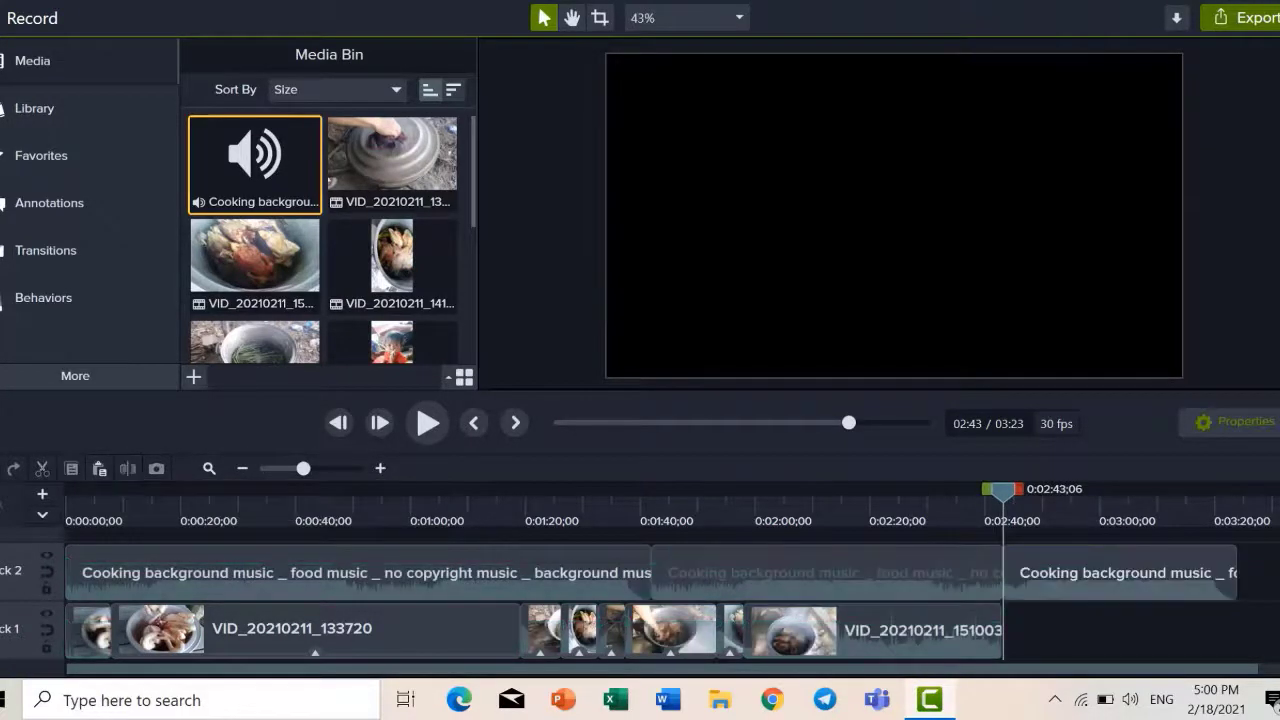
{"action": "left_click", "coordinate": [1118, 562]}
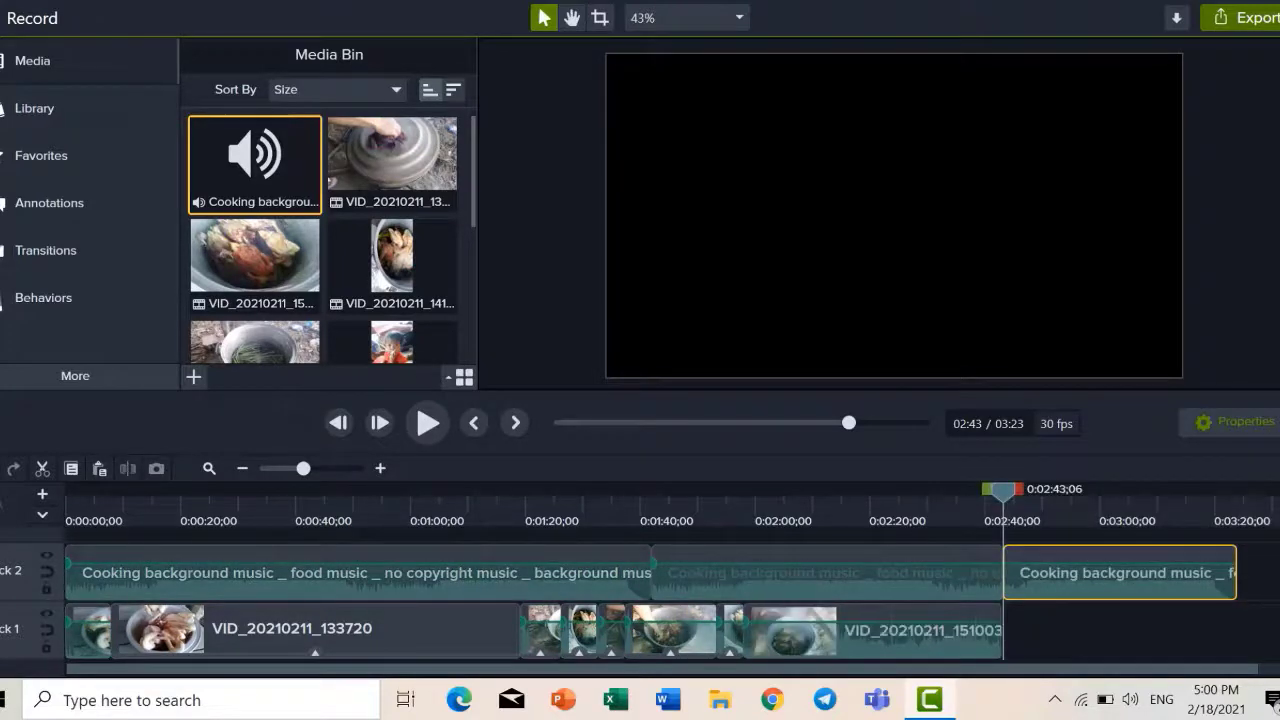
{"action": "left_click", "coordinate": [42, 468]}
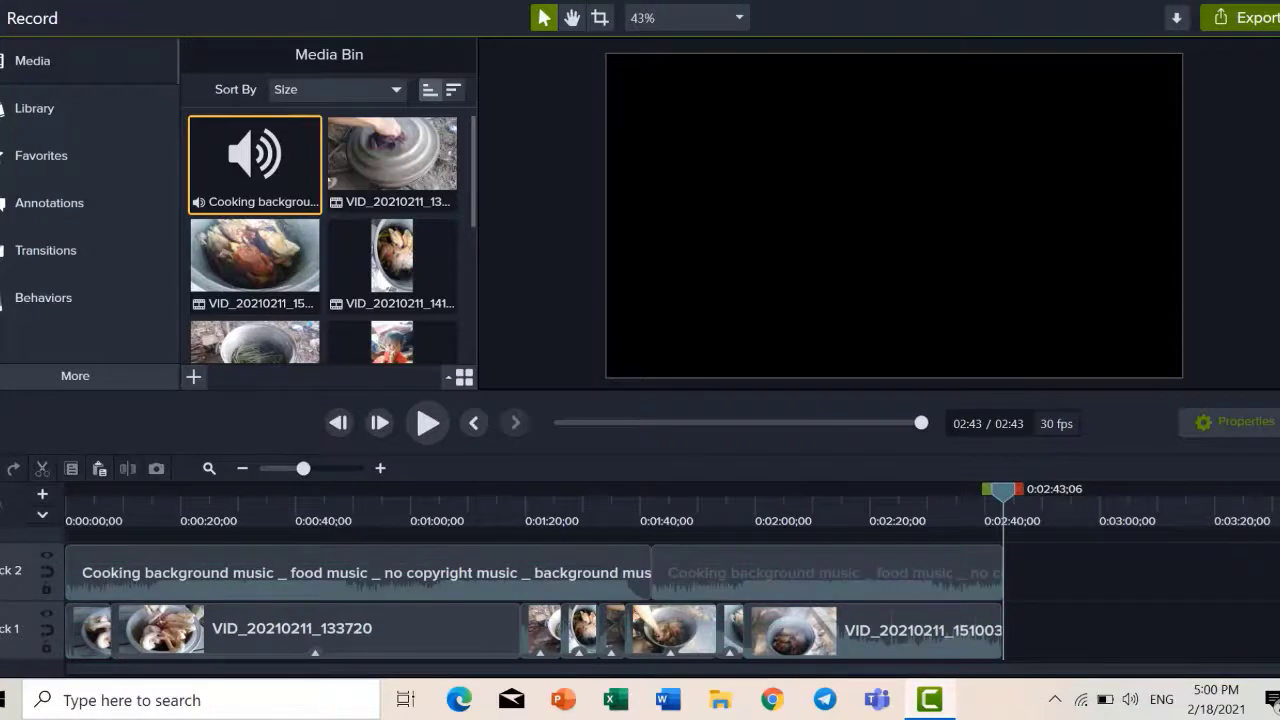
- Play the timeline with its background music from the beginning and pause at about 5 seconds
{"action": "left_click_drag", "start_coordinate": [1003, 491], "coordinate": [66, 491]}
{"action": "key", "text": "space"}
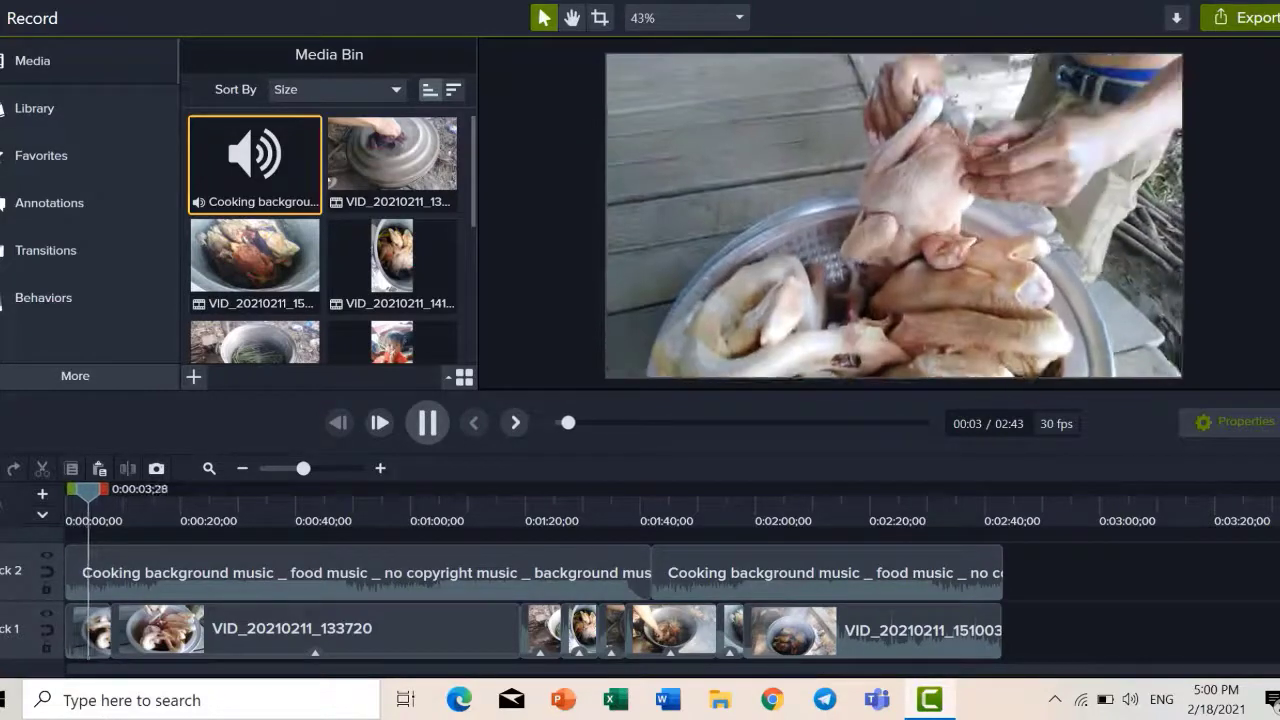
{"action": "key", "text": "space"}
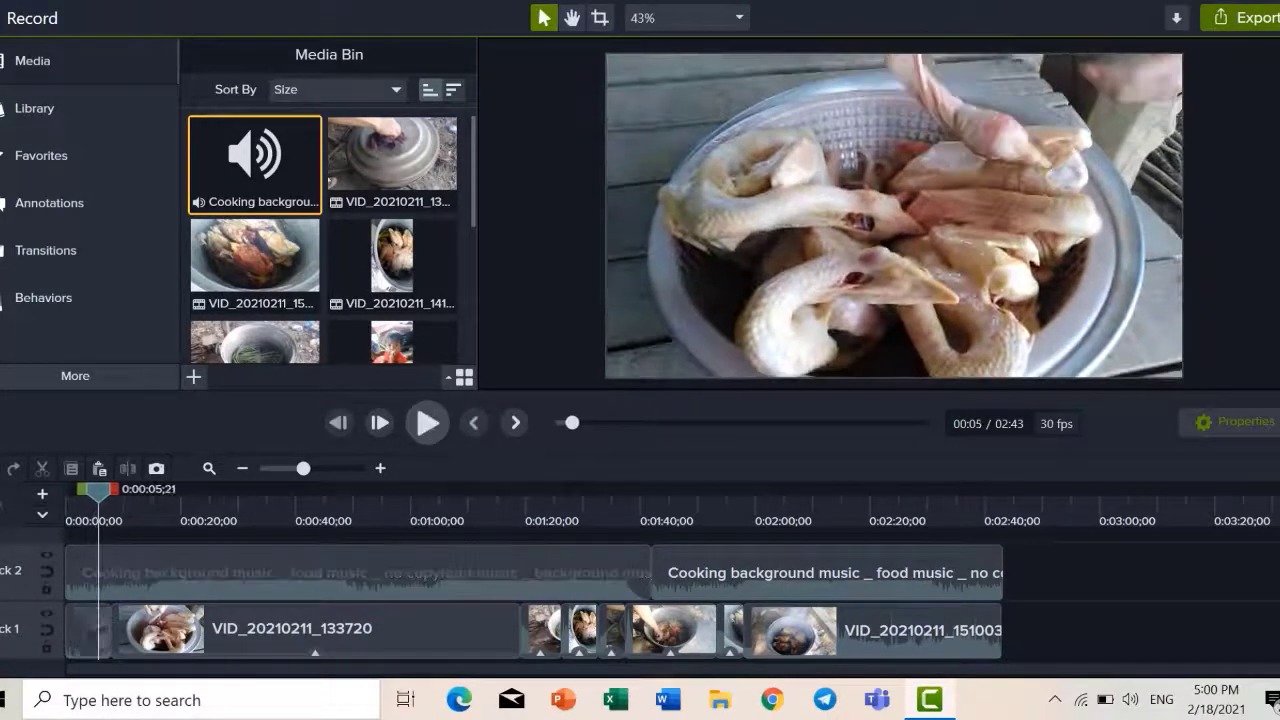
{"action": "left_click", "coordinate": [360, 572]}
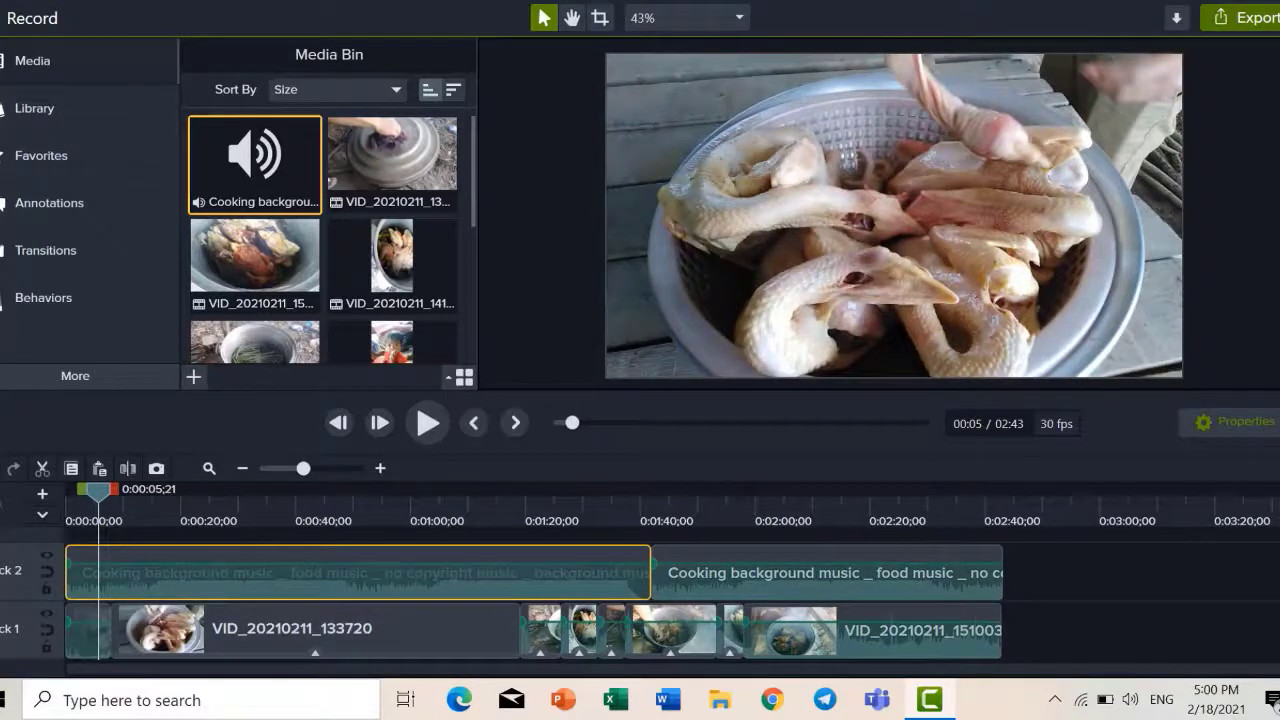
{"action": "right_click", "coordinate": [262, 572]}
{"action": "key", "text": "Escape"}
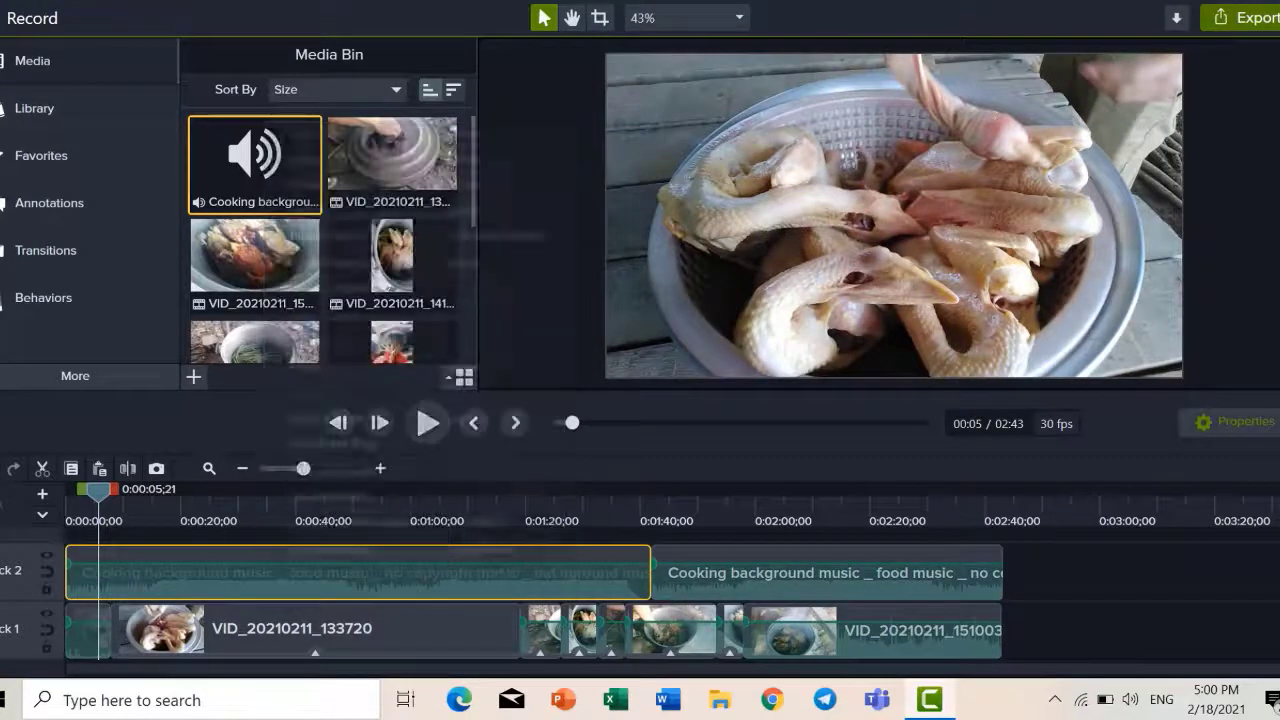
{"action": "right_click", "coordinate": [268, 570]}
{"action": "key", "text": "Escape"}
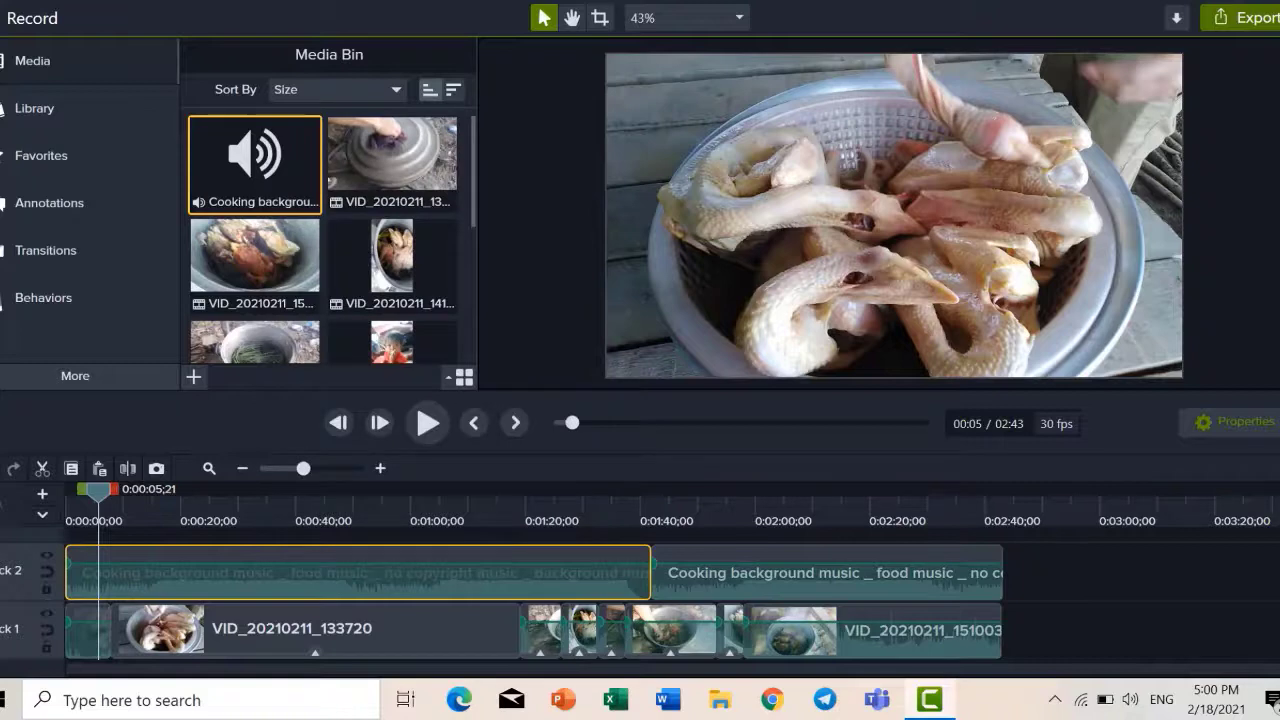
- Display the audio effects, lower the volume of both Track 2 music clips, and play the result to about 10 seconds
{"action": "left_click", "coordinate": [75, 375]}
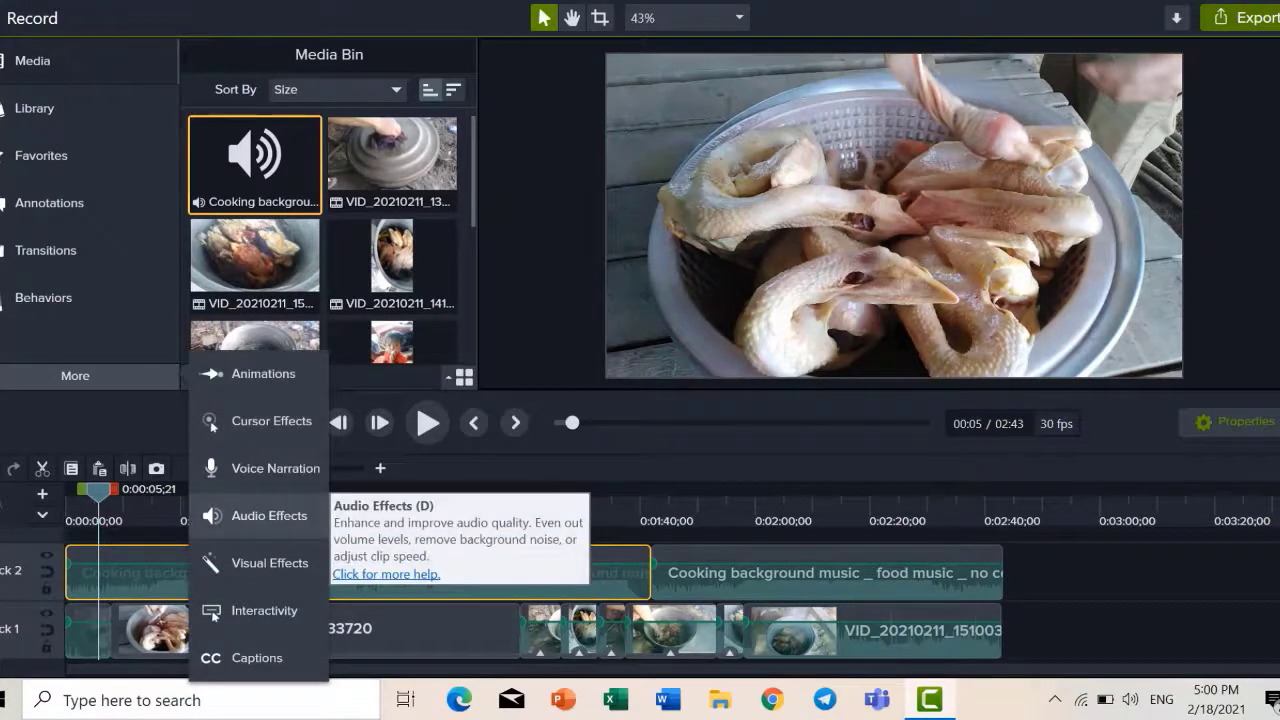
{"action": "left_click", "coordinate": [269, 515]}
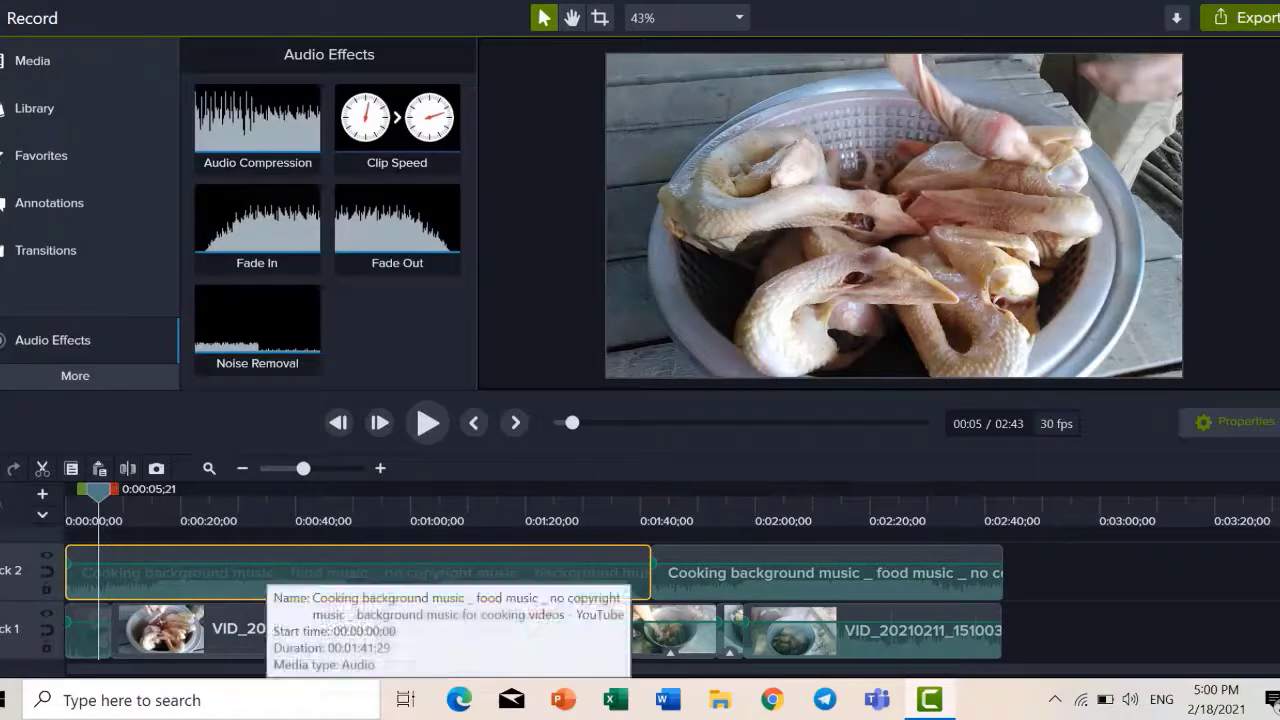
{"action": "left_click_drag", "start_coordinate": [266, 565], "coordinate": [266, 573]}
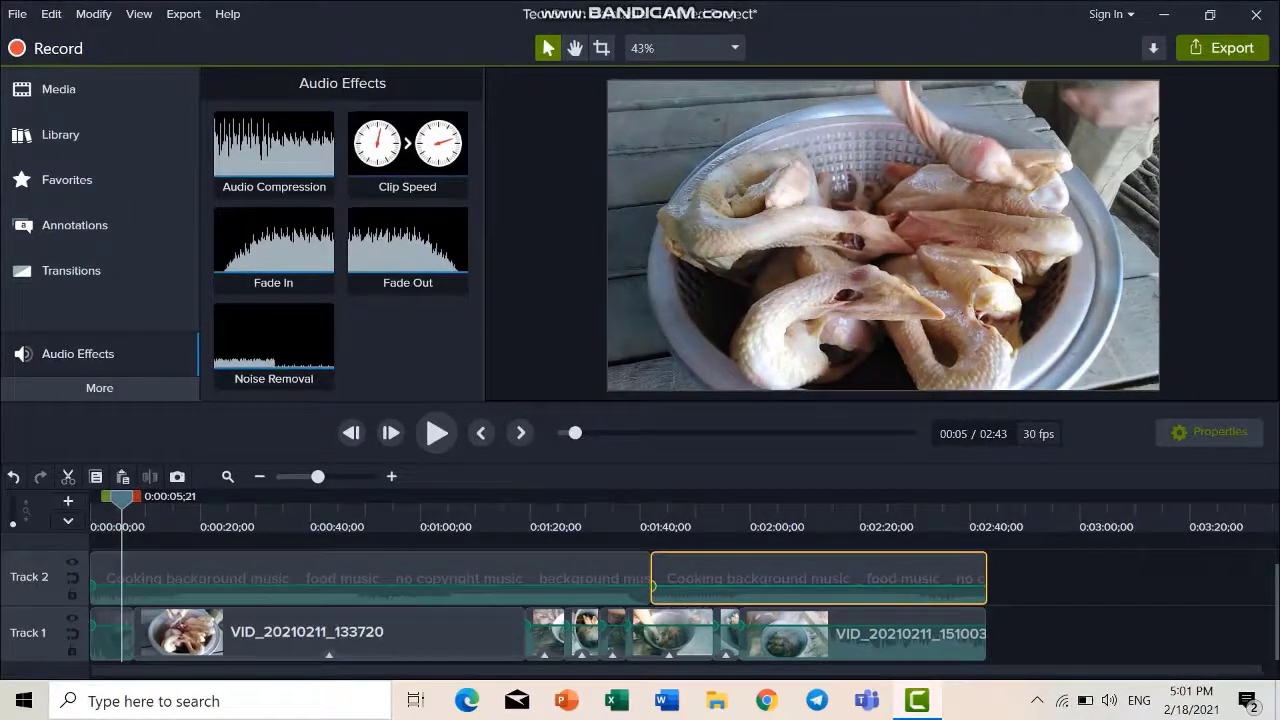
{"action": "key", "text": "ctrl+d"}
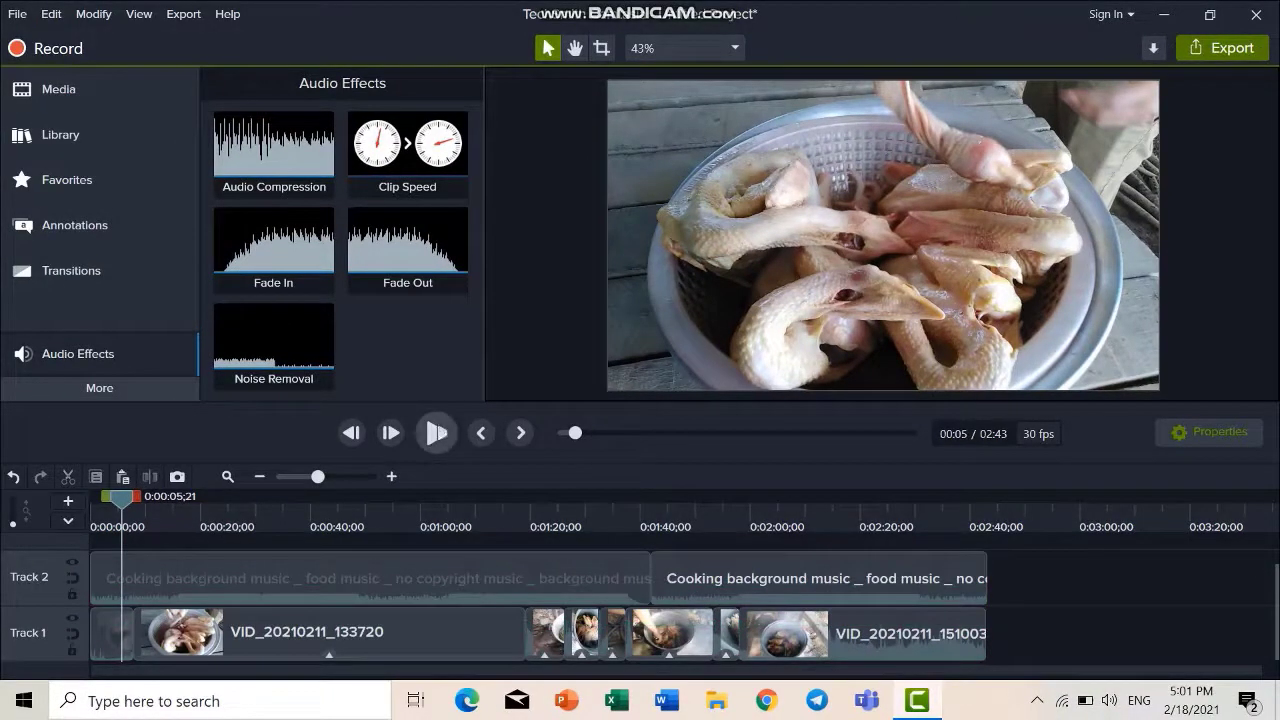
{"action": "left_click", "coordinate": [436, 432]}
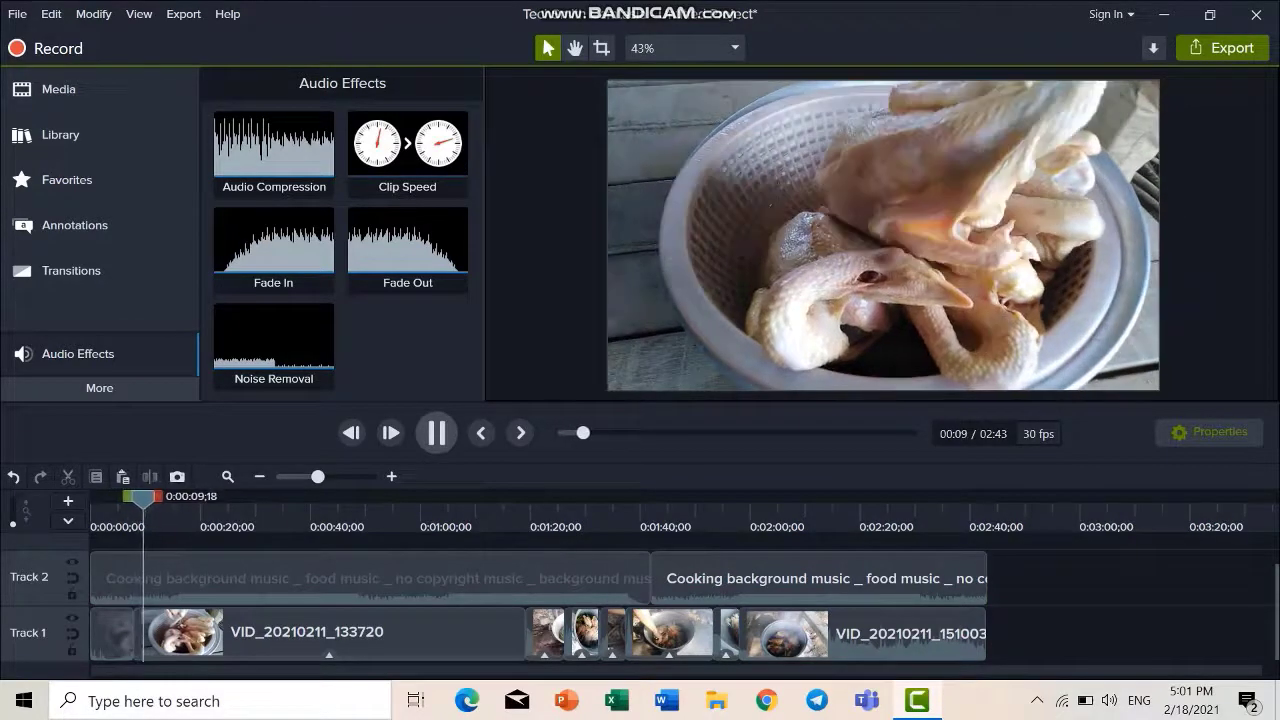
{"action": "left_click", "coordinate": [436, 432]}
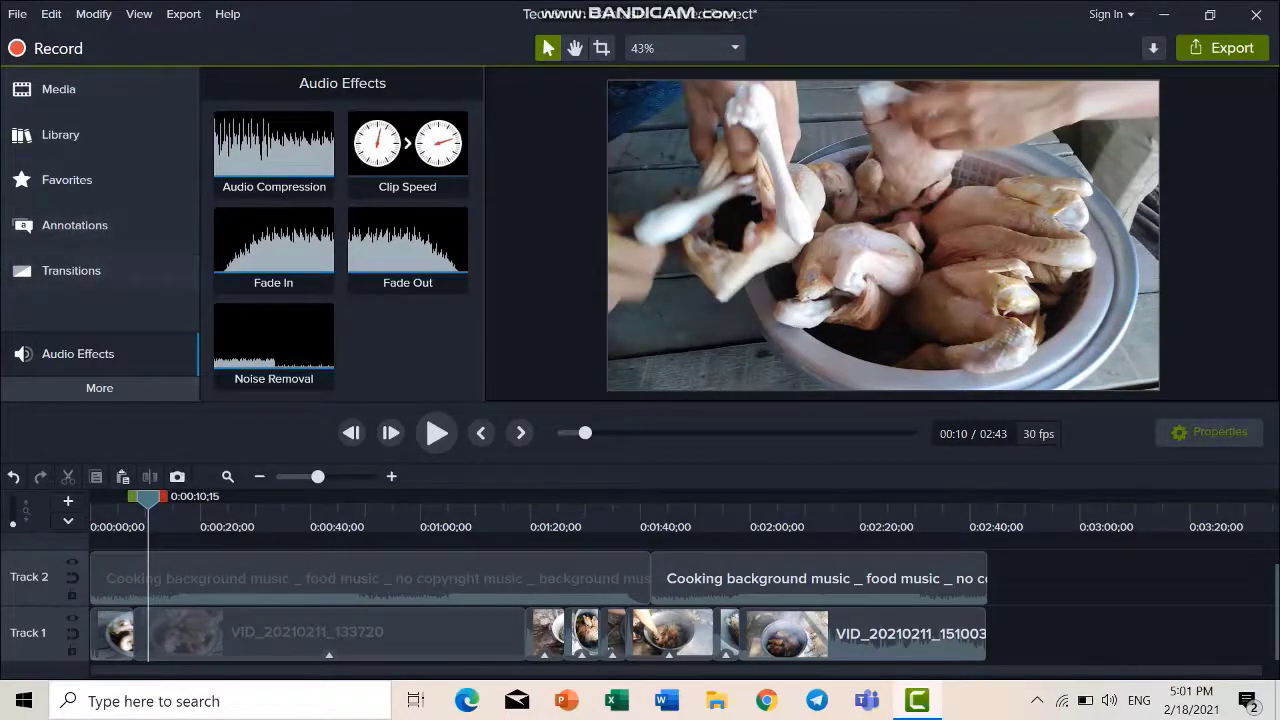
- Add a caption reading "Cooking" at 0:00:10;15, followed by a blank caption at 0:00:14;15
{"action": "left_click", "coordinate": [100, 388]}
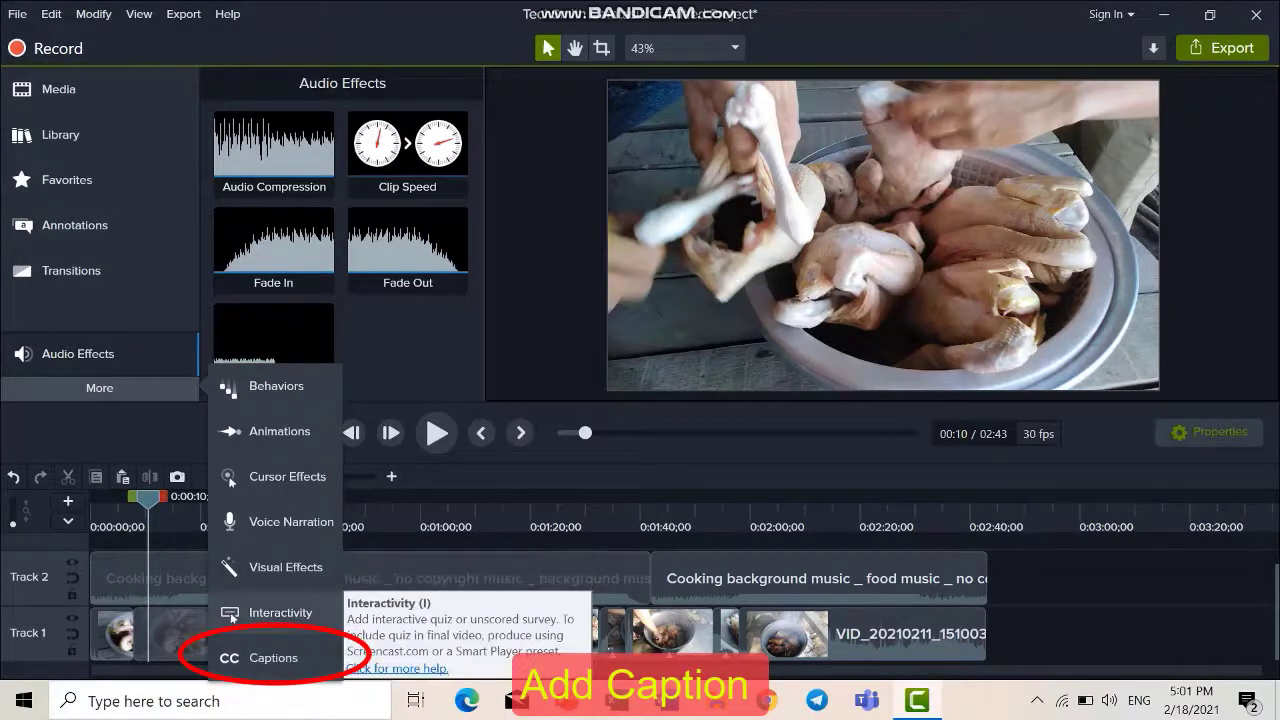
{"action": "left_click", "coordinate": [245, 658]}
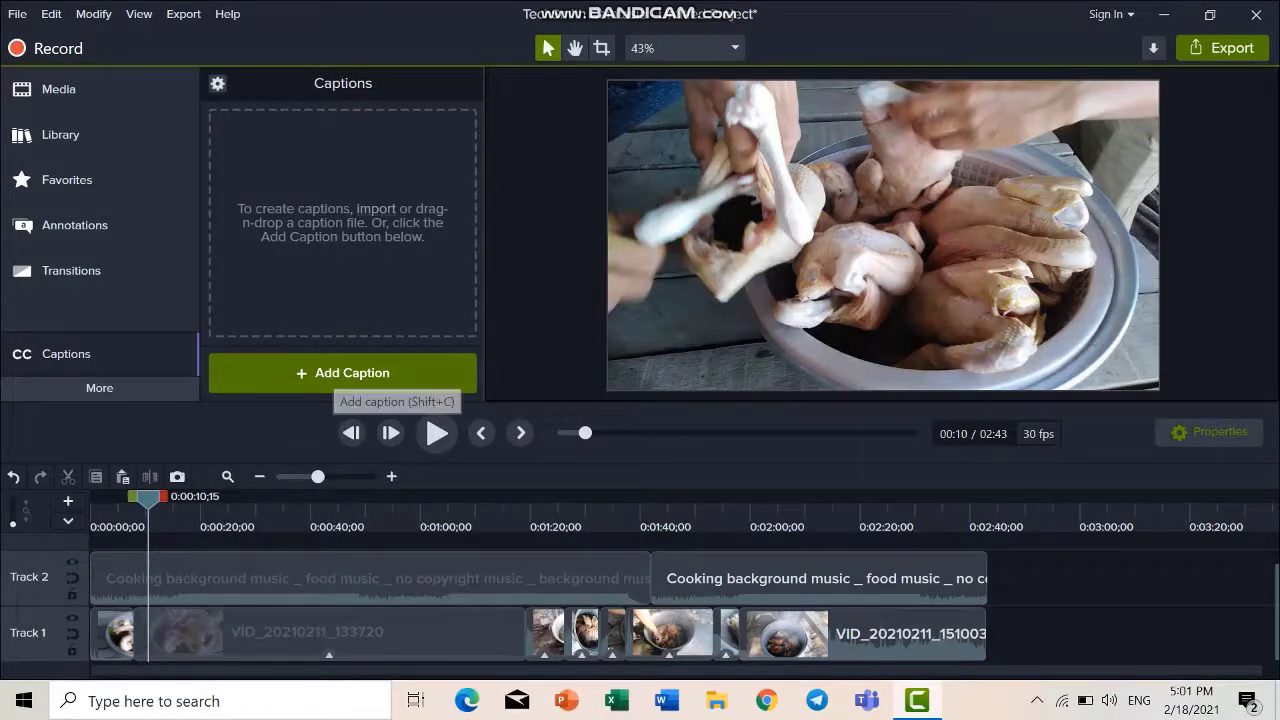
{"action": "left_click", "coordinate": [345, 378]}
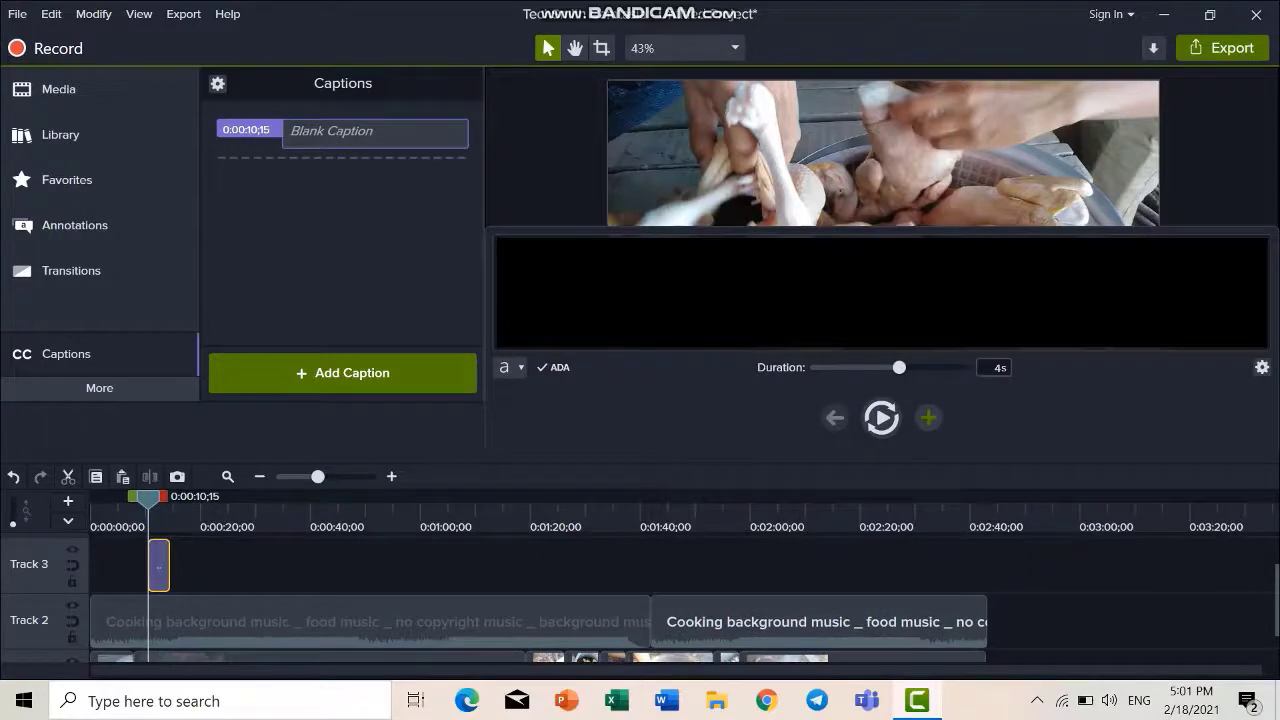
{"action": "type", "text": "sdgfd"}
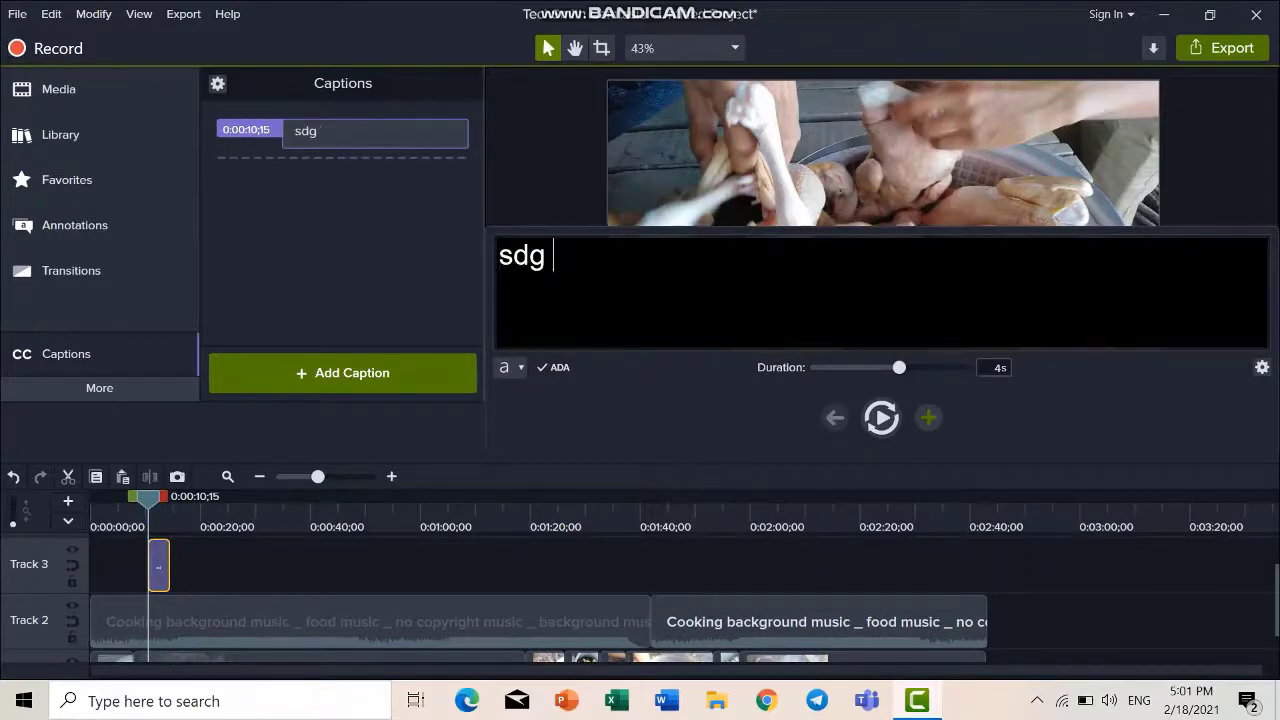
{"action": "key", "text": "BackSpace"}
{"action": "key", "text": "BackSpace"}
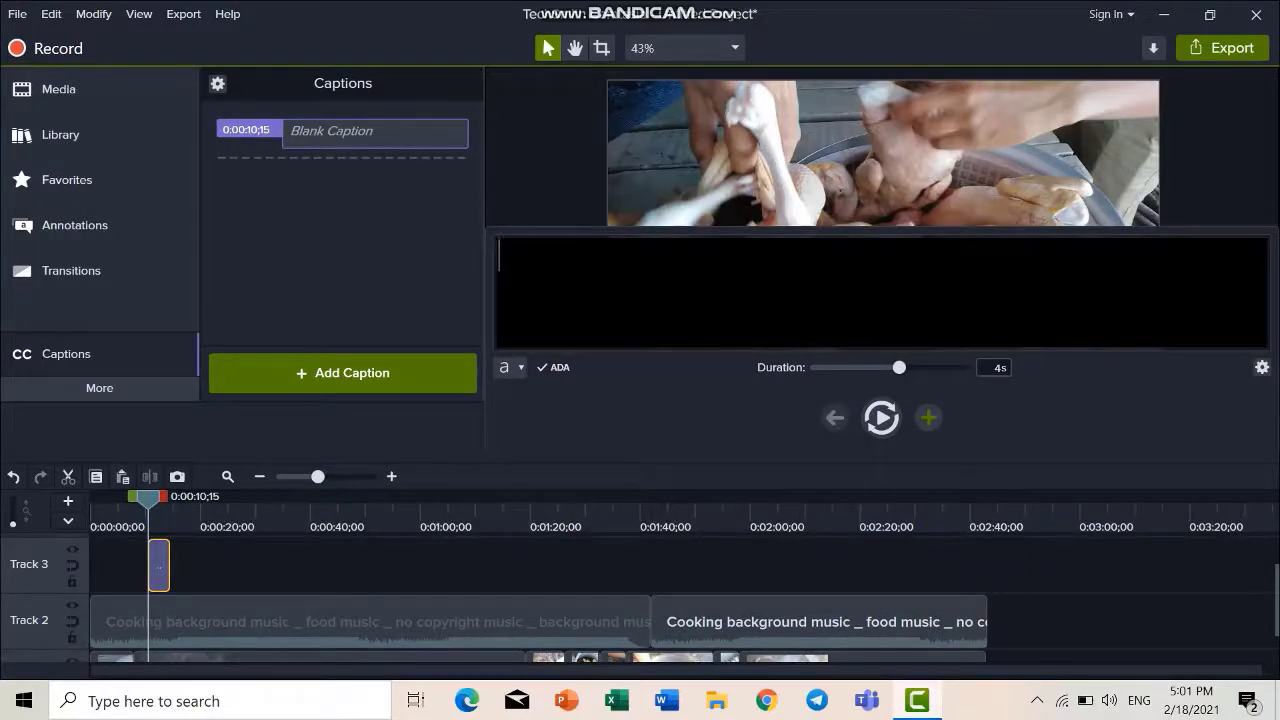
{"action": "type", "text": "Cooking"}
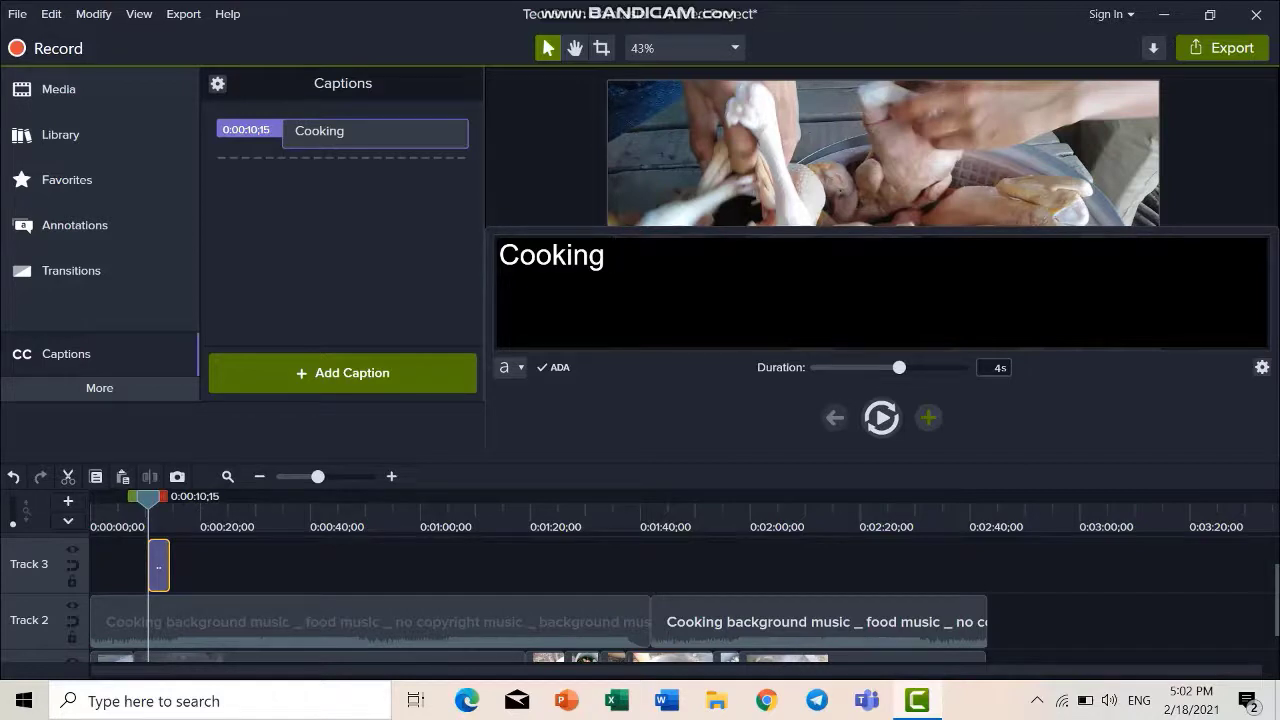
{"action": "left_click", "coordinate": [343, 372]}
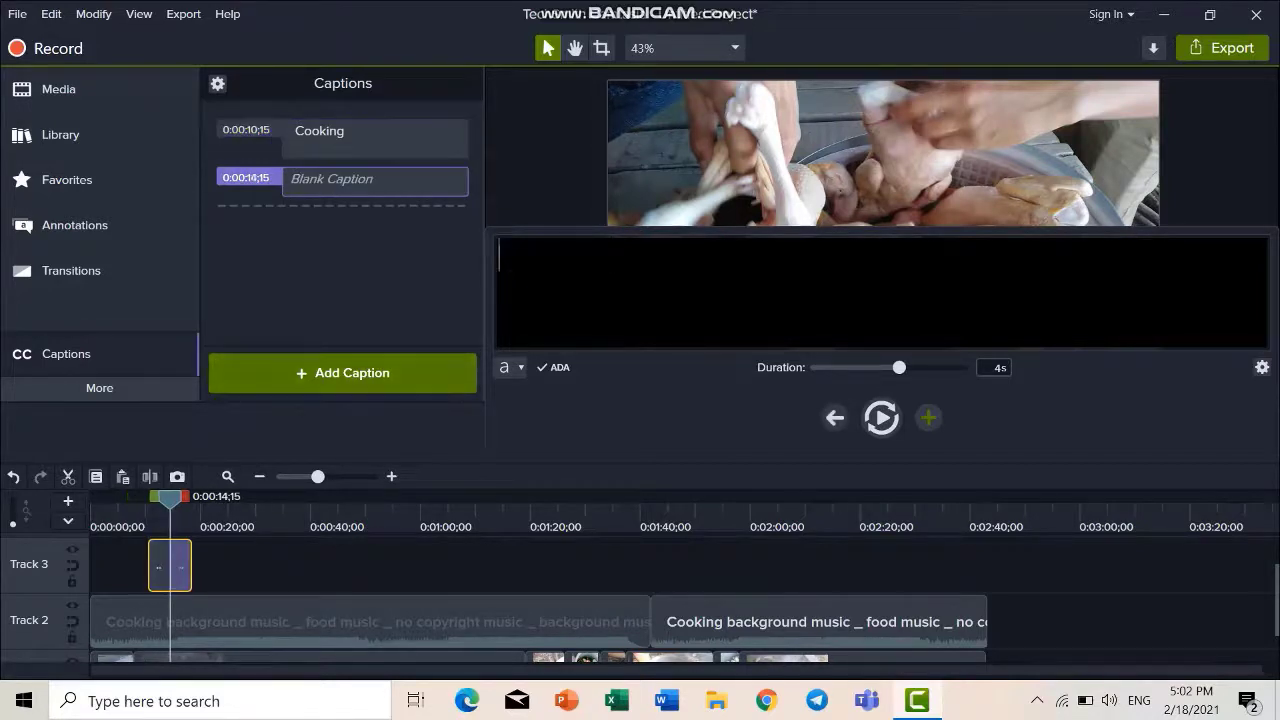
{"action": "key", "text": "Escape"}
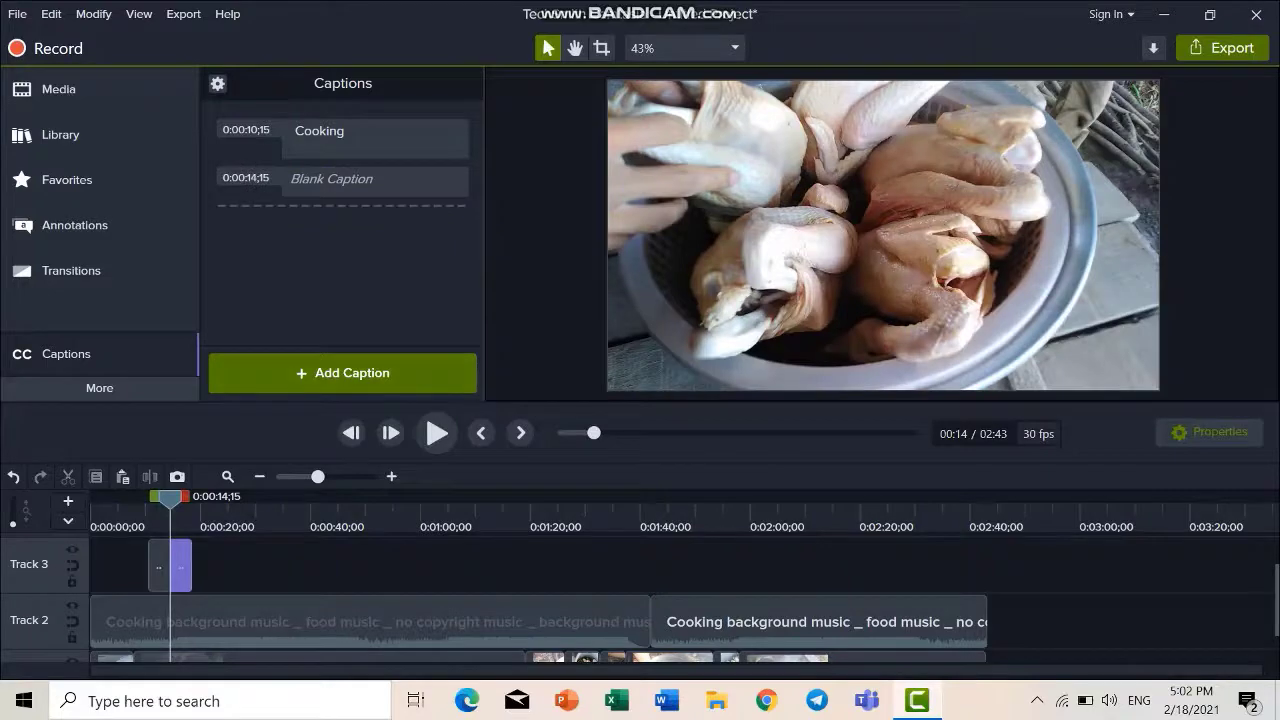
- Play the captioned section from about 0:10 and pause at about 0:17
{"action": "left_click_drag", "start_coordinate": [170, 498], "coordinate": [147, 498]}
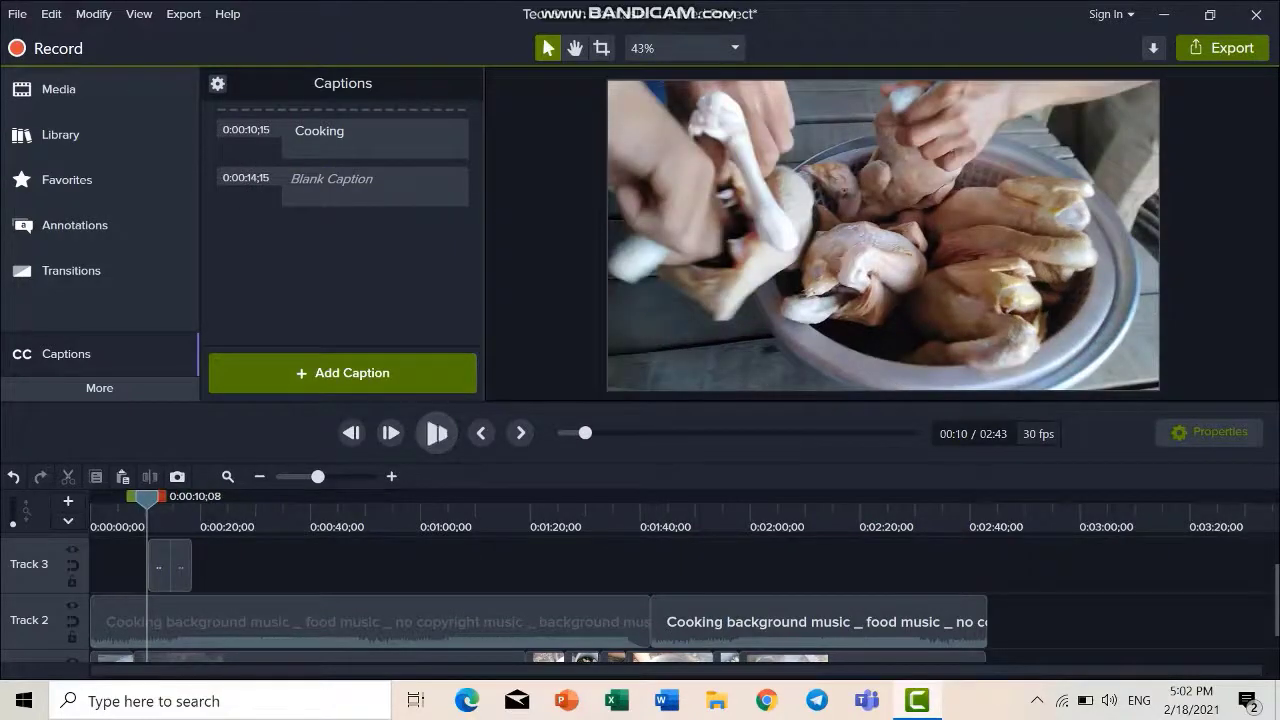
{"action": "left_click", "coordinate": [437, 432]}
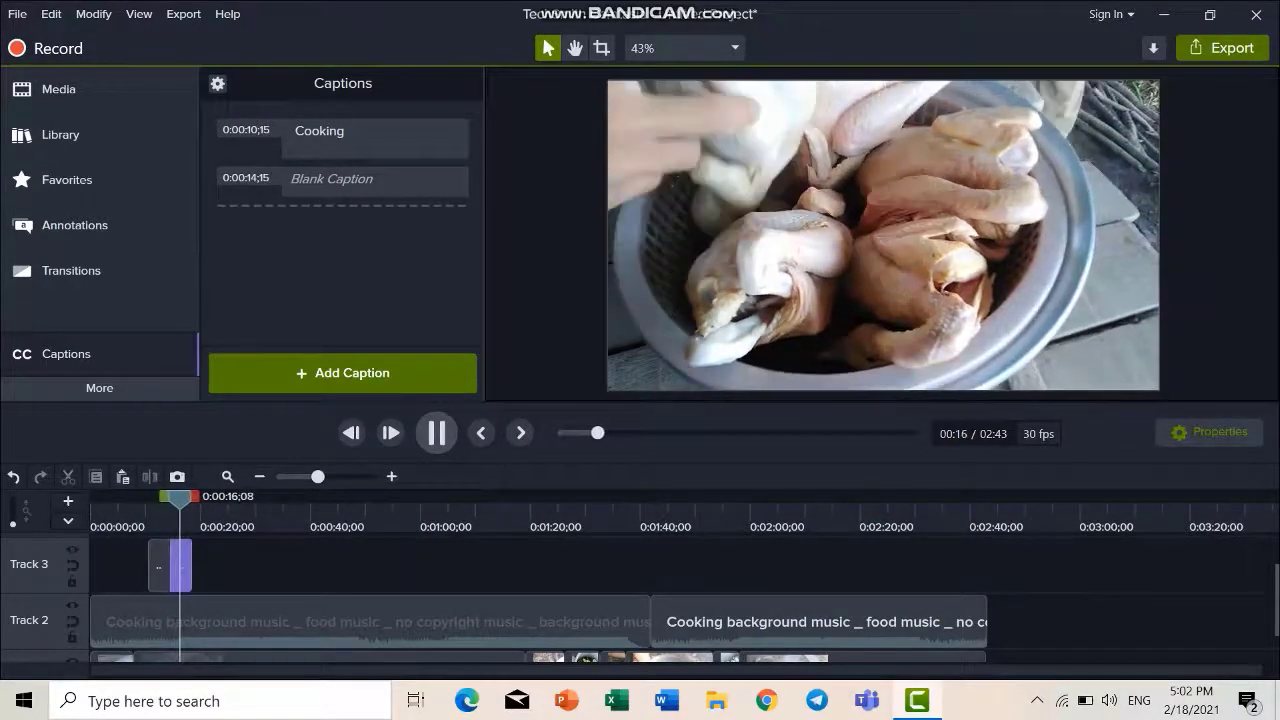
{"action": "key", "text": "space"}
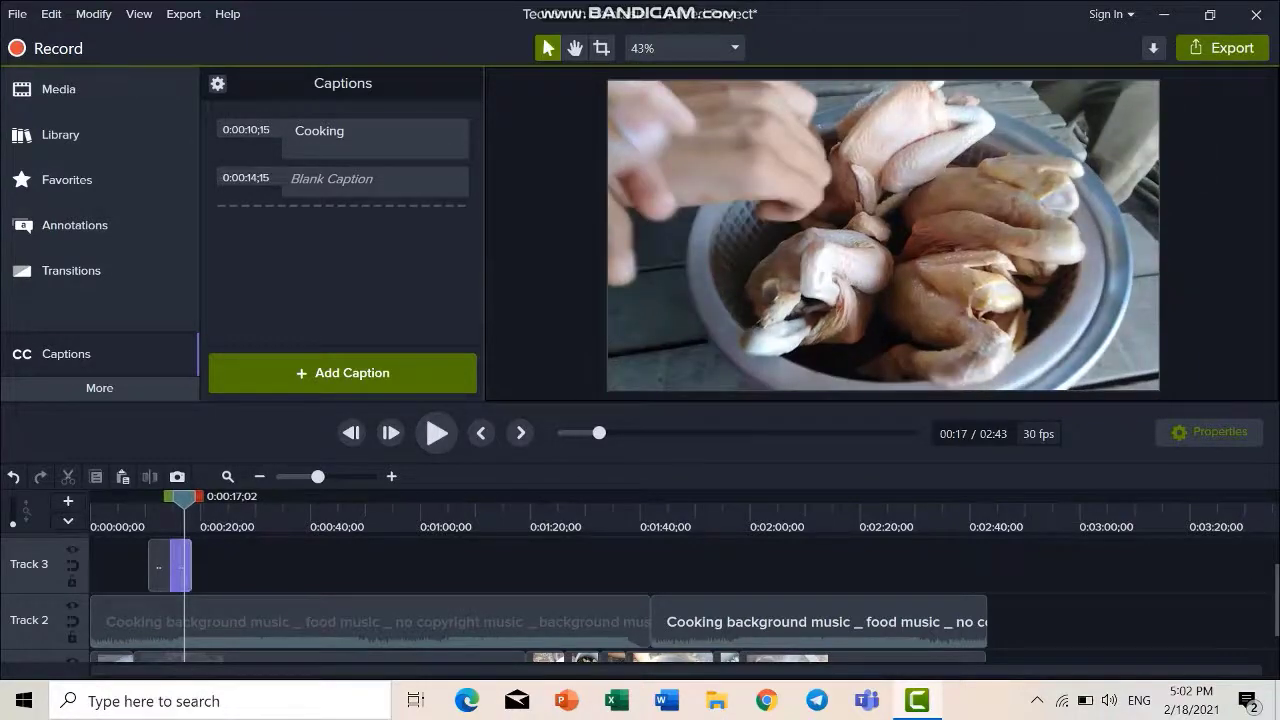
- Fill in the blank caption at 0:00:14;15 with the text "Roasting" and close the caption editor
{"action": "left_click", "coordinate": [180, 567]}
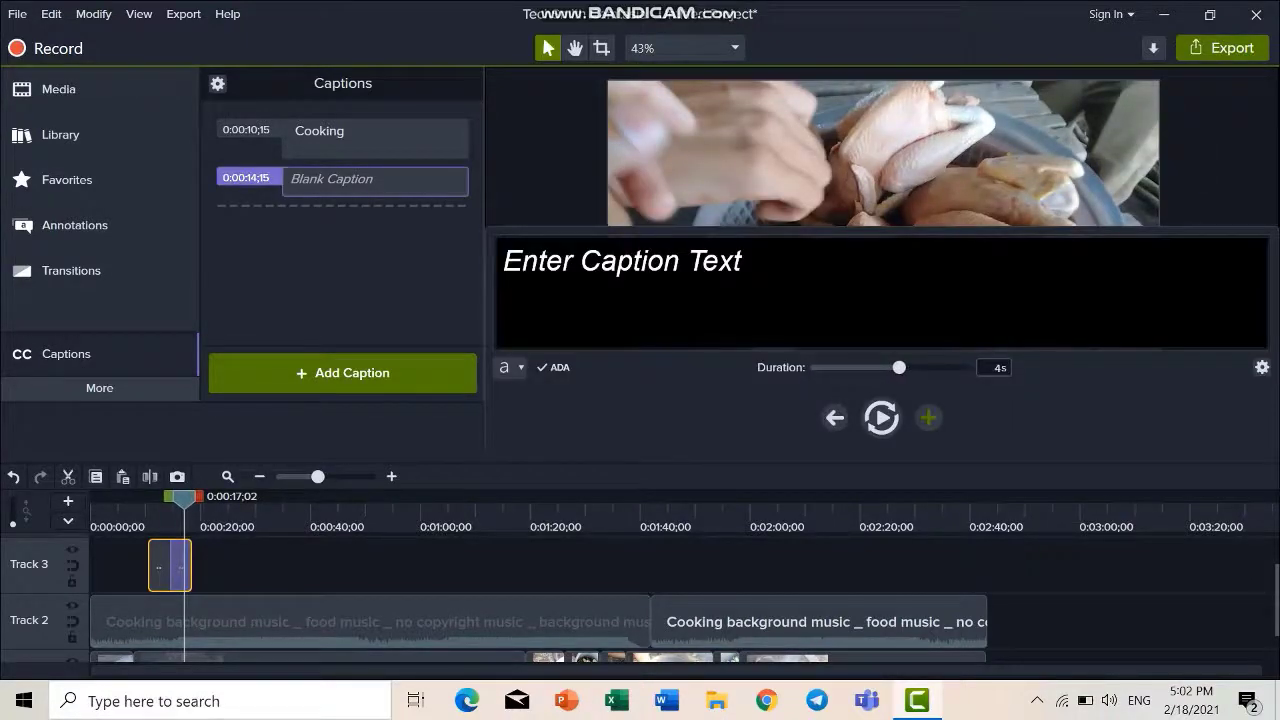
{"action": "left_click", "coordinate": [560, 262]}
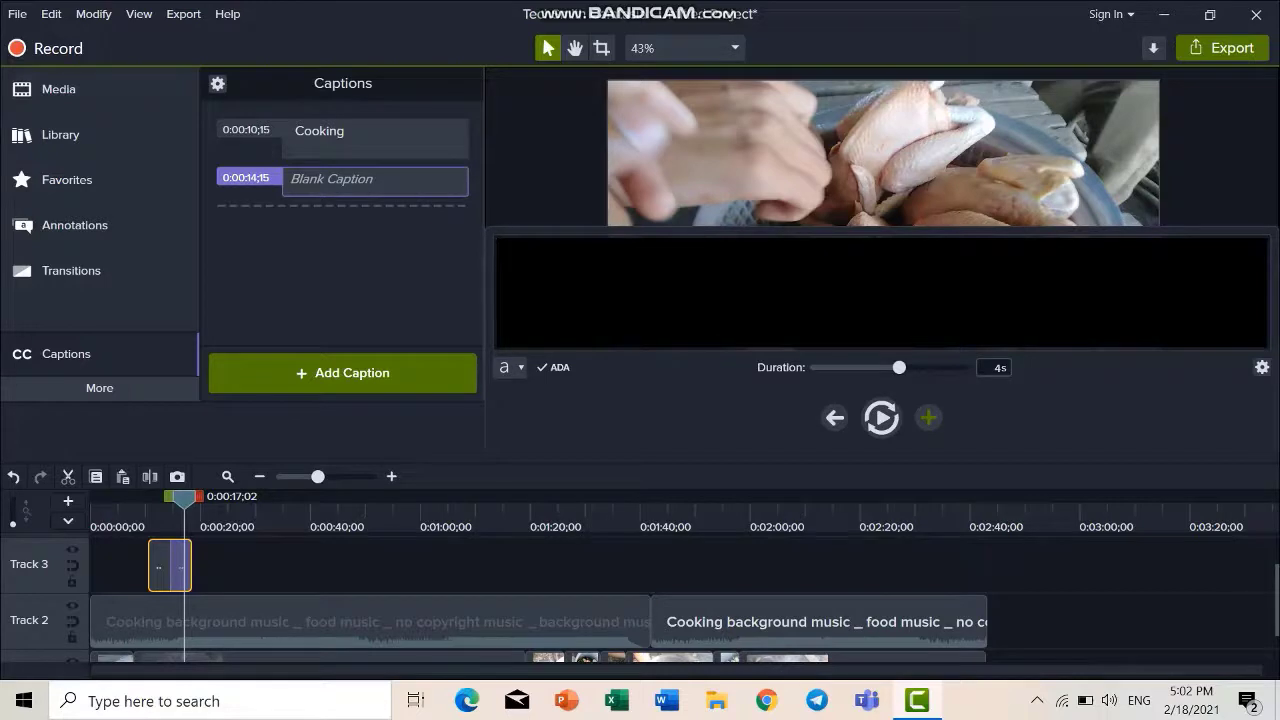
{"action": "type", "text": "Roasting"}
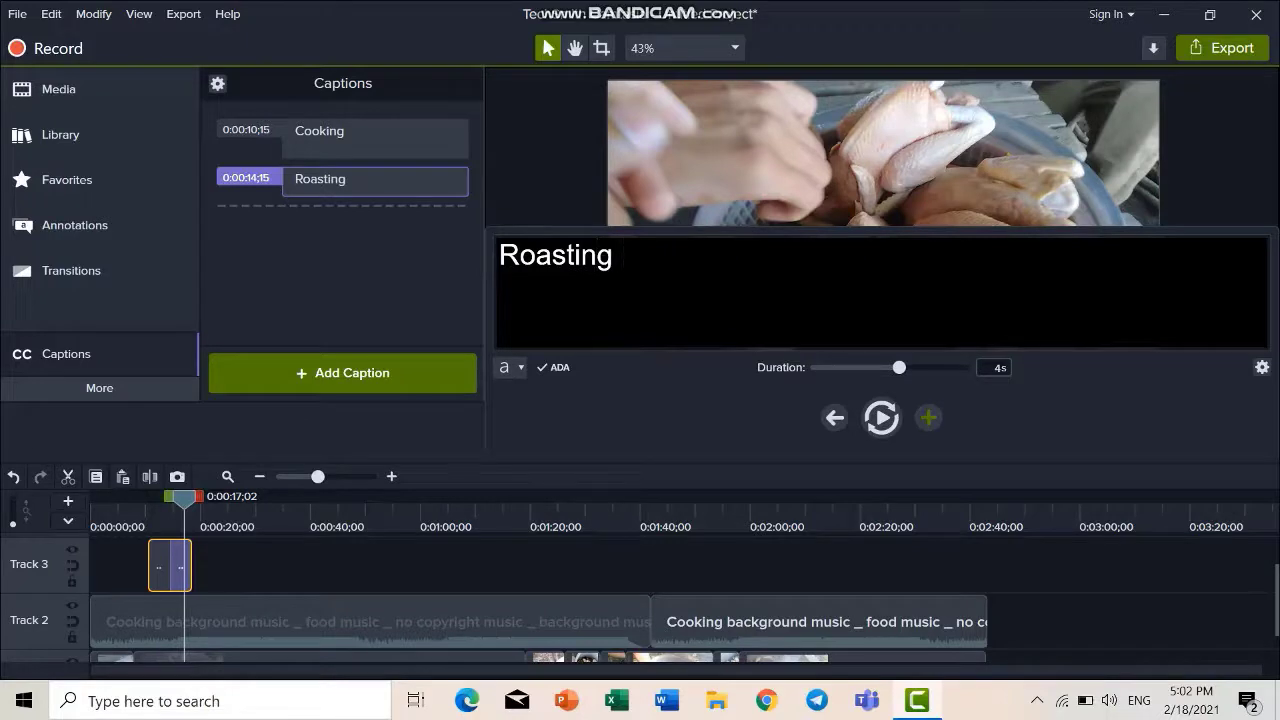
{"action": "key", "text": "Escape"}
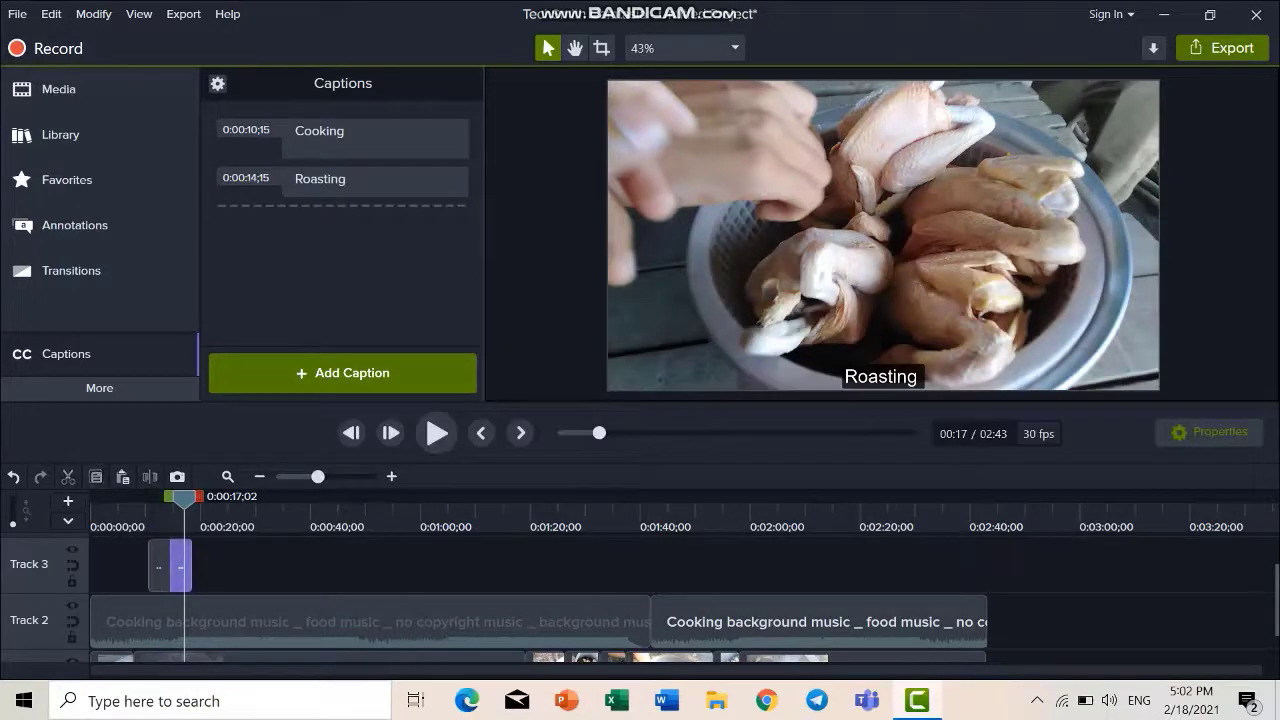
- Play the captioned section from about 0:13 and pause at about 0:19
{"action": "left_click_drag", "start_coordinate": [184, 499], "coordinate": [163, 499]}
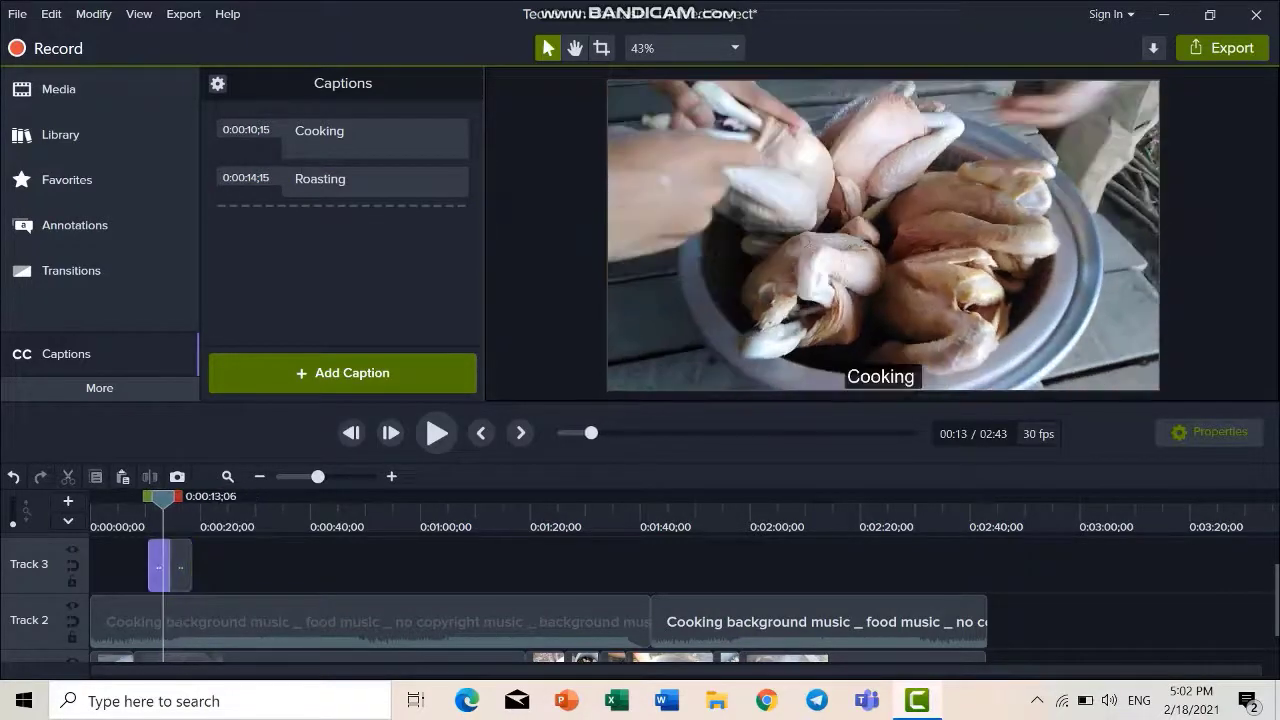
{"action": "key", "text": "space"}
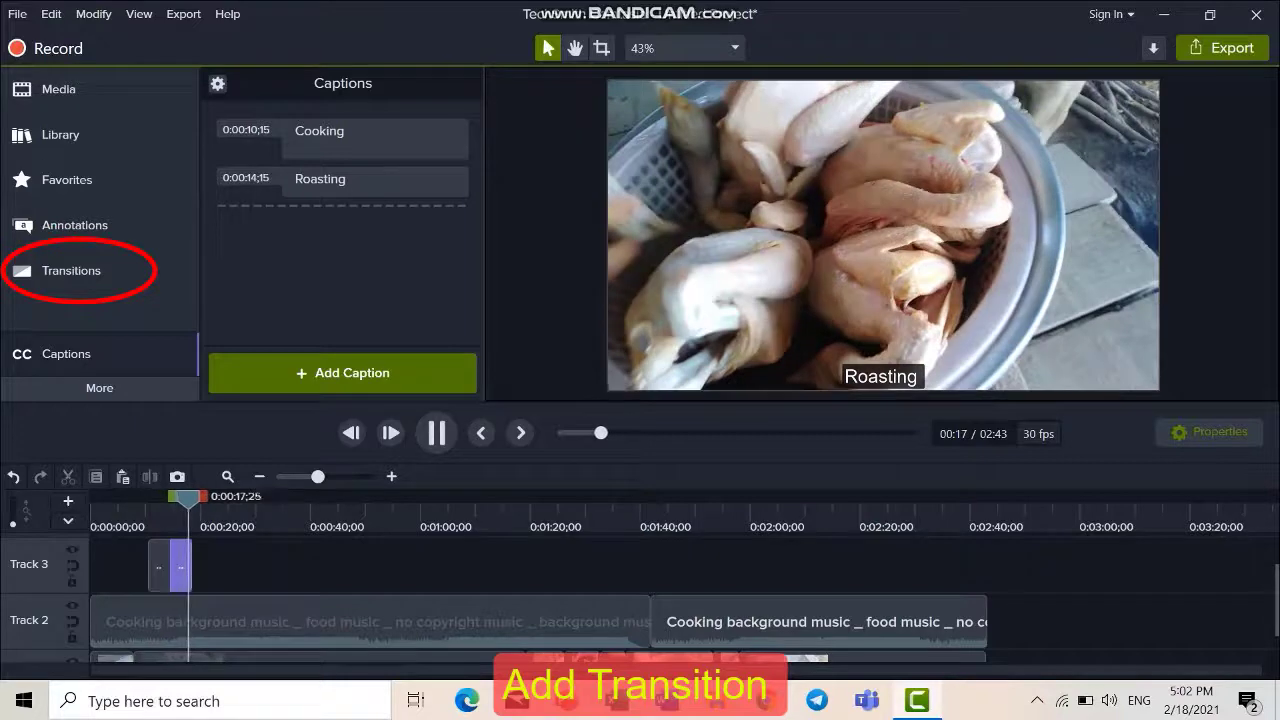
{"action": "left_click", "coordinate": [436, 432]}
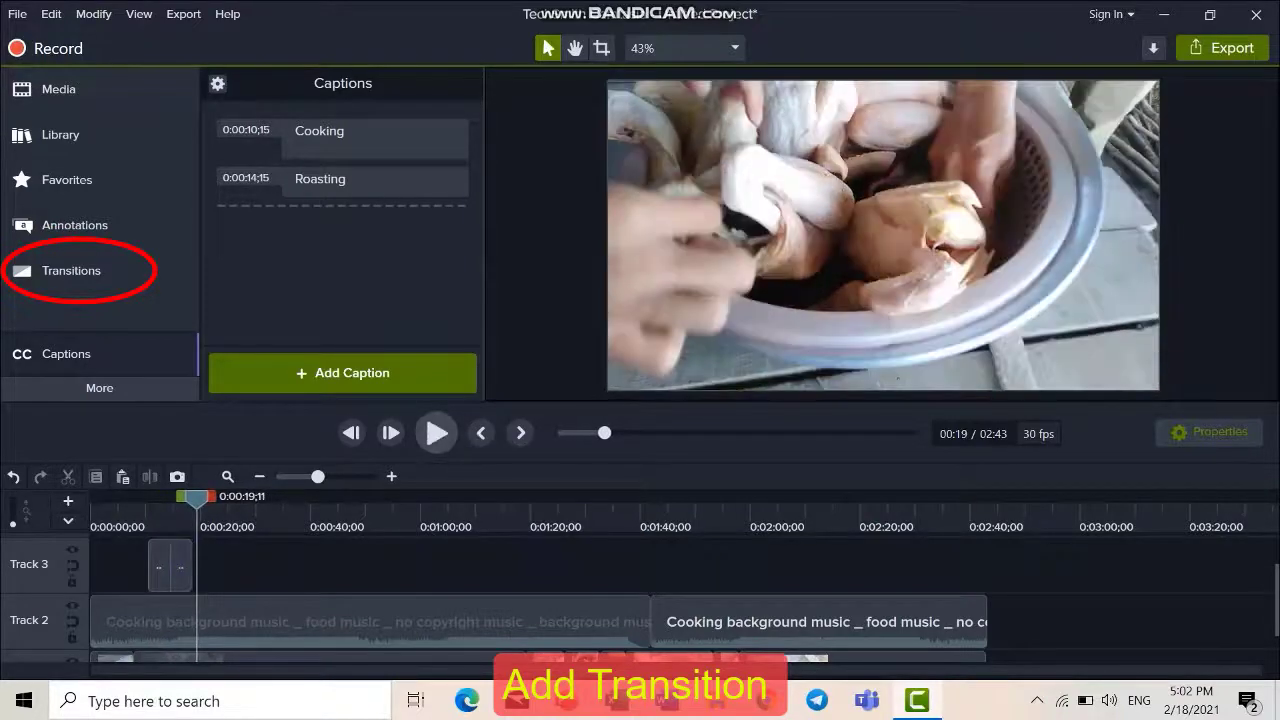
- Add a Circle reveal transition at the end of the VID_20210211_133720 clip on Track 1 and play it from about 1:17
{"action": "left_click", "coordinate": [71, 270]}
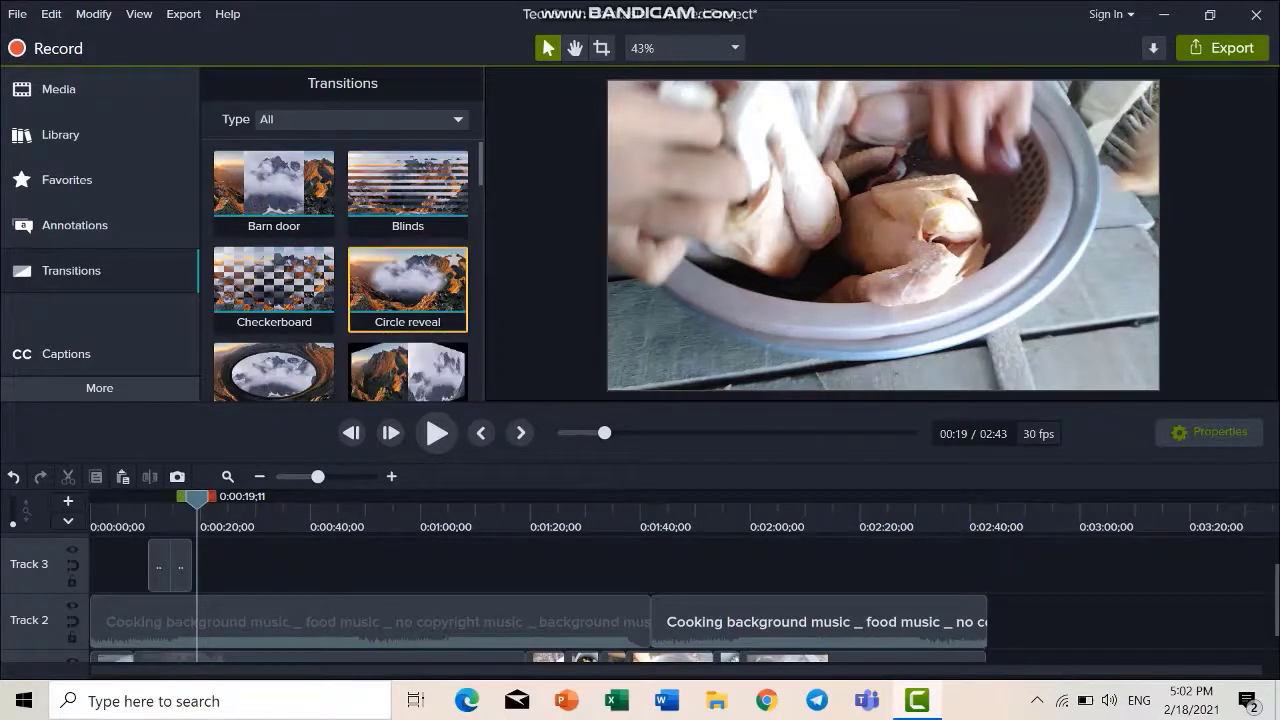
{"action": "left_click_drag", "start_coordinate": [407, 285], "coordinate": [533, 652]}
{"action": "scroll", "coordinate": [538, 648], "scroll_direction": "down", "scroll_amount": 1}
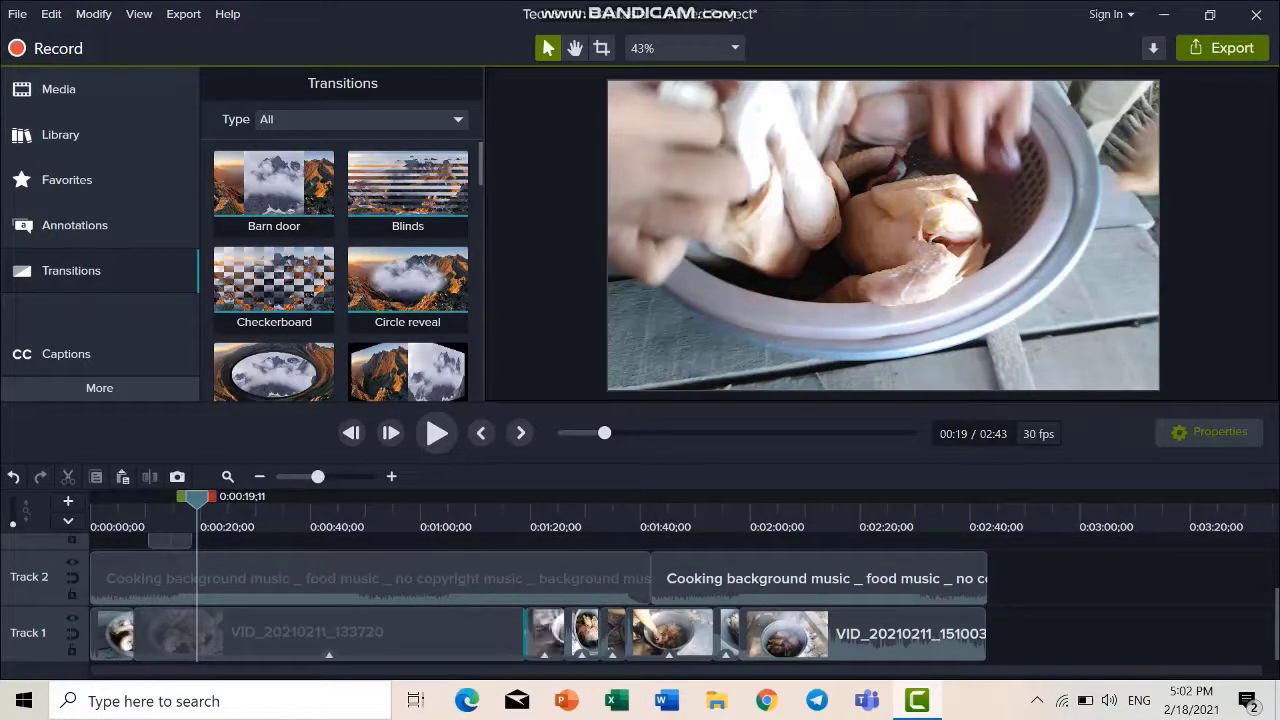
{"action": "left_click_drag", "start_coordinate": [197, 497], "coordinate": [515, 497]}
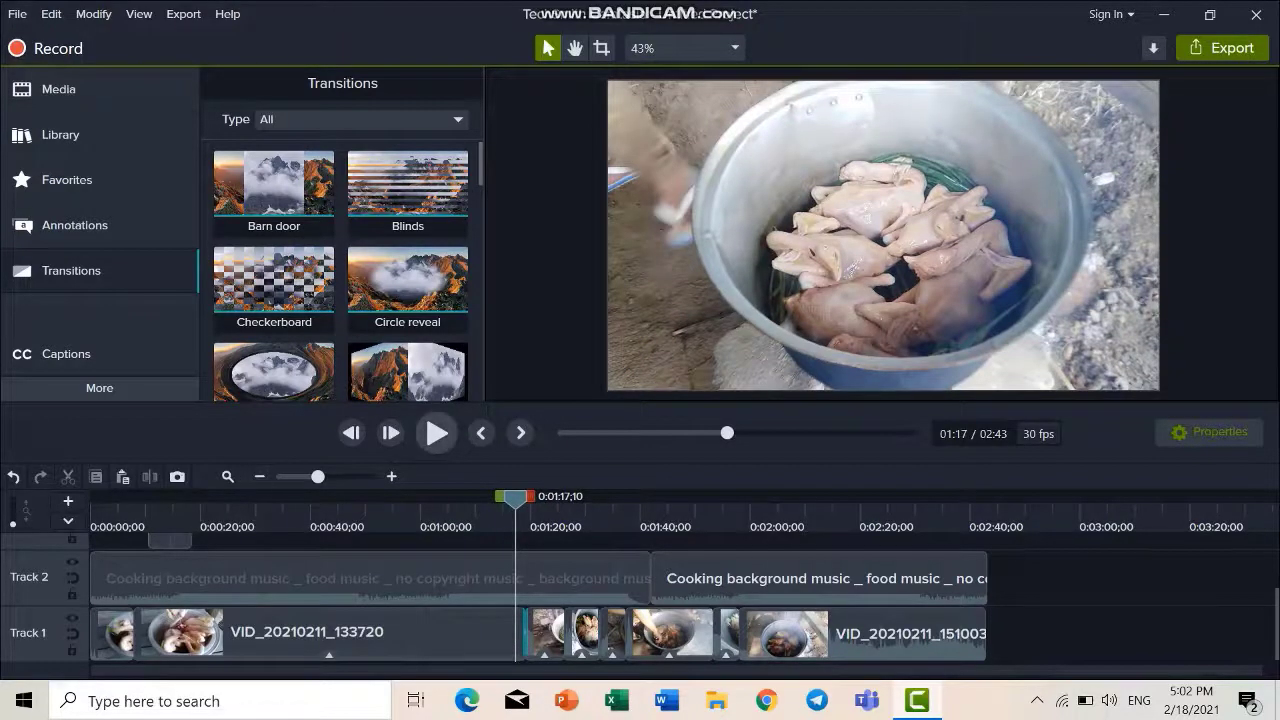
{"action": "key", "text": "space"}
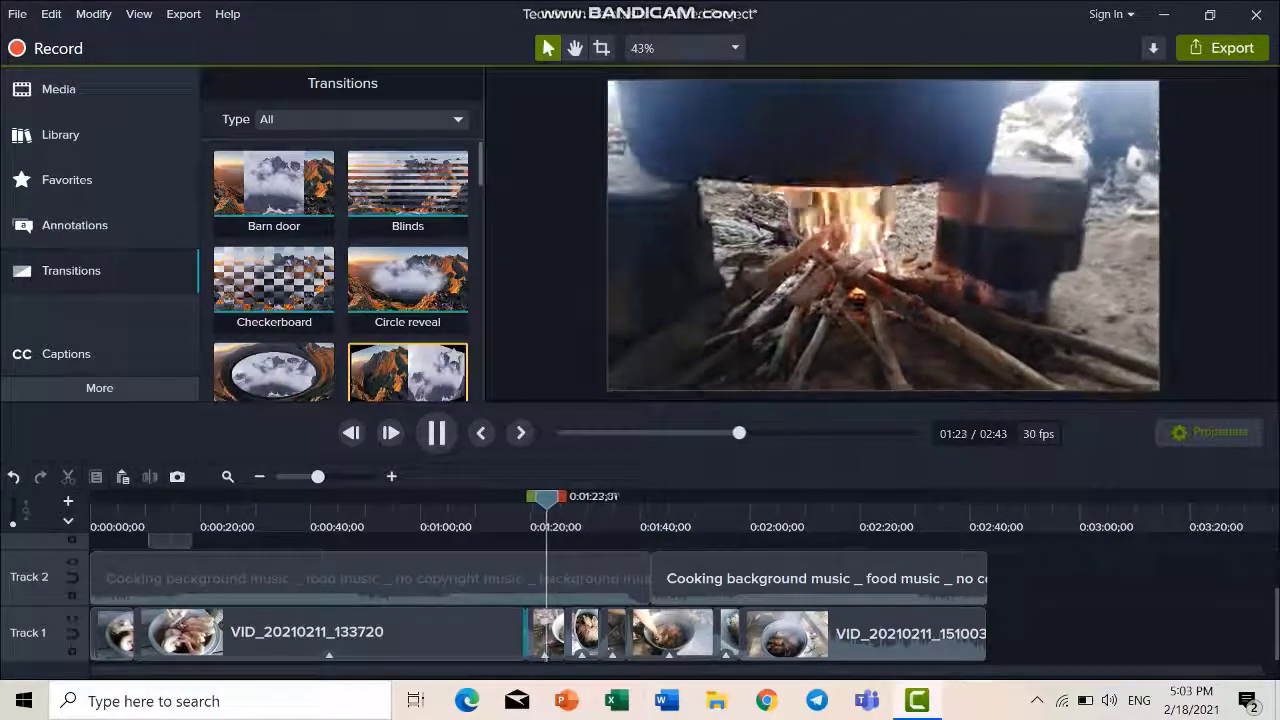
- Add transitions to the two short Track 1 clips around 1:23 and 1:30, and preview the result to about 1:39
{"action": "left_click_drag", "start_coordinate": [274, 374], "coordinate": [547, 633]}
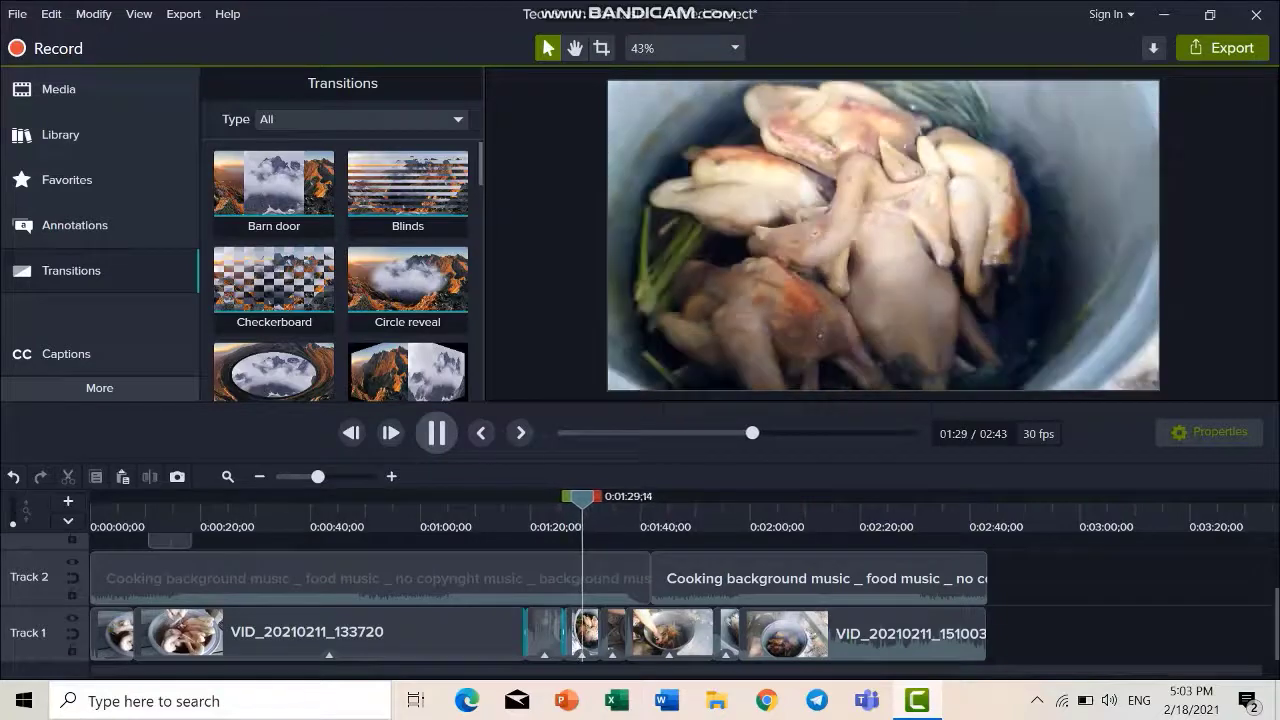
{"action": "left_click_drag", "start_coordinate": [407, 374], "coordinate": [588, 632]}
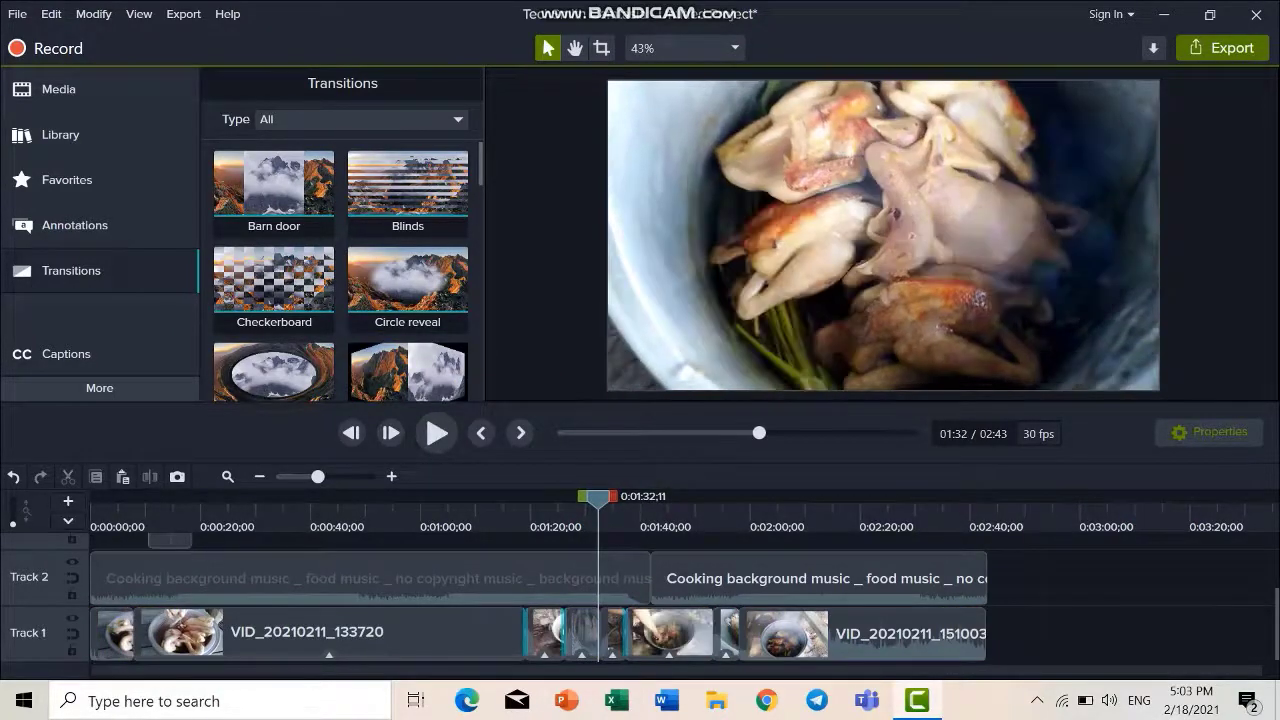
{"action": "left_click_drag", "start_coordinate": [598, 498], "coordinate": [620, 498]}
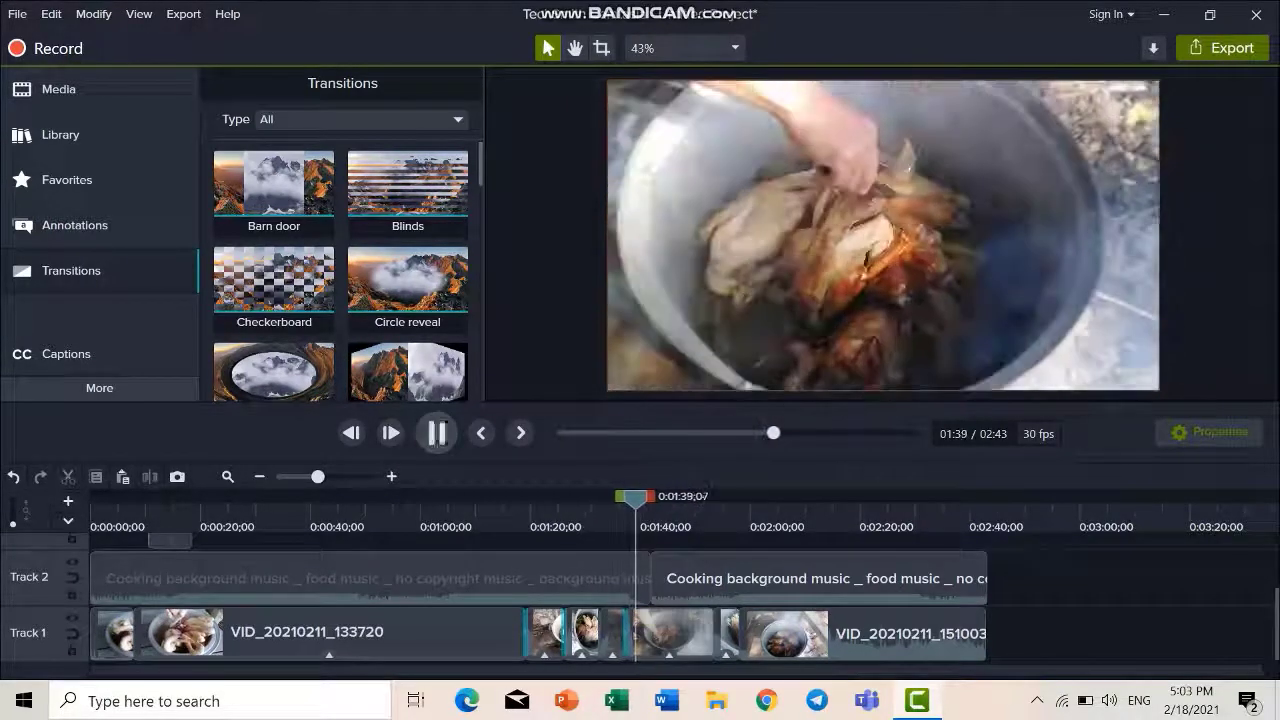
{"action": "left_click", "coordinate": [436, 432]}
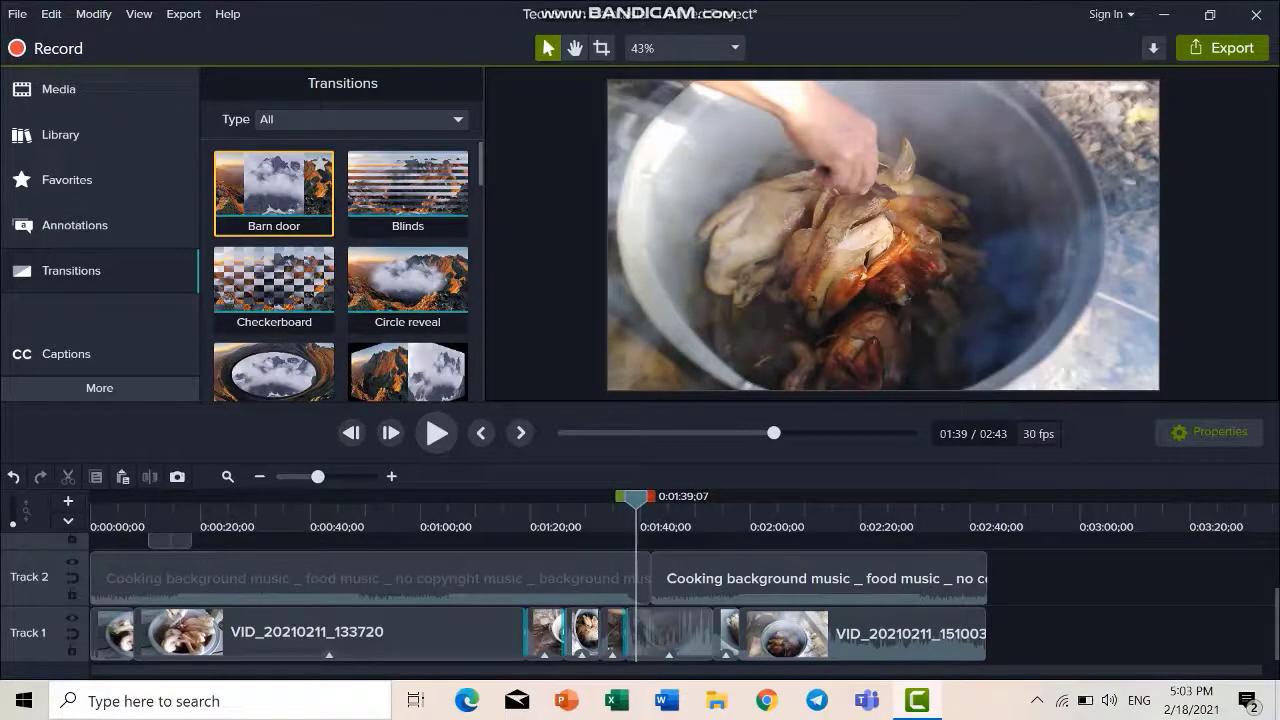
- Apply the Barn door transition to the Track 1 clip under 1:39 and play its end from about 1:51
{"action": "left_click_drag", "start_coordinate": [274, 190], "coordinate": [675, 635]}
{"action": "left_click_drag", "start_coordinate": [636, 498], "coordinate": [706, 498]}
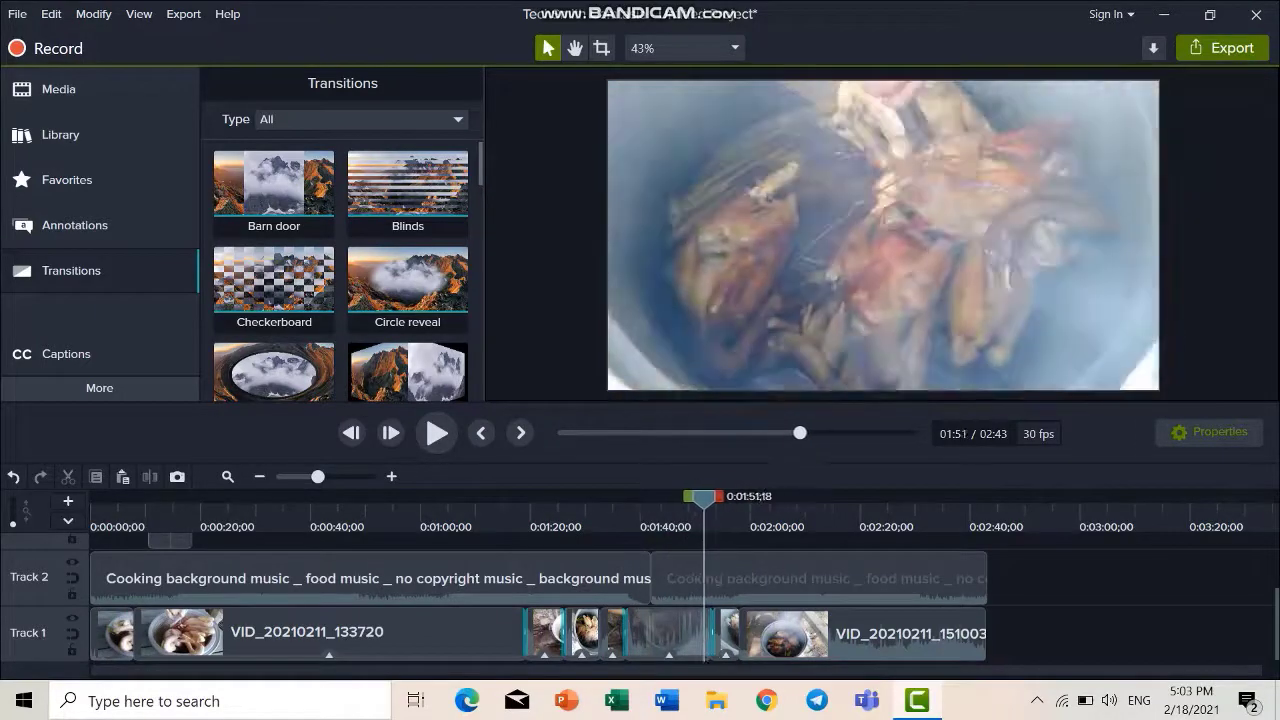
{"action": "key", "text": "space"}
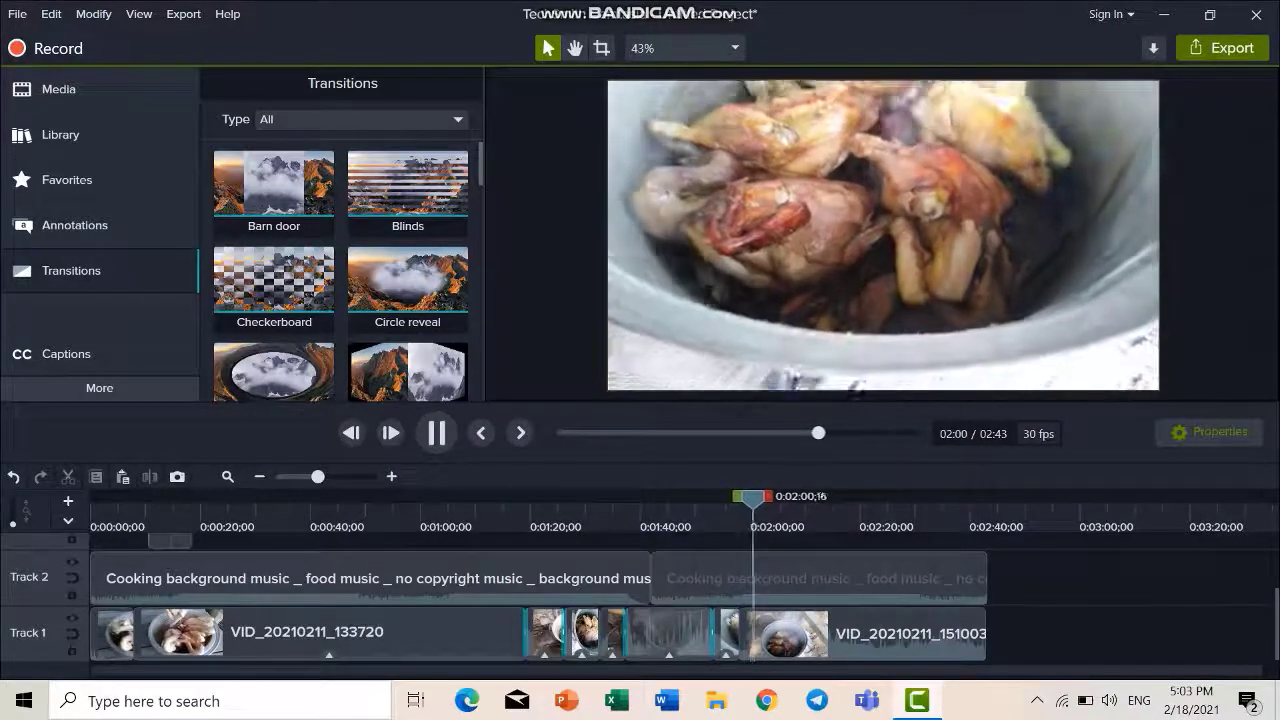
- Apply the Iris transition to the short Track 1 clip at about 1:55 and play it to about 2:02
{"action": "left_click_drag", "start_coordinate": [757, 497], "coordinate": [724, 497]}
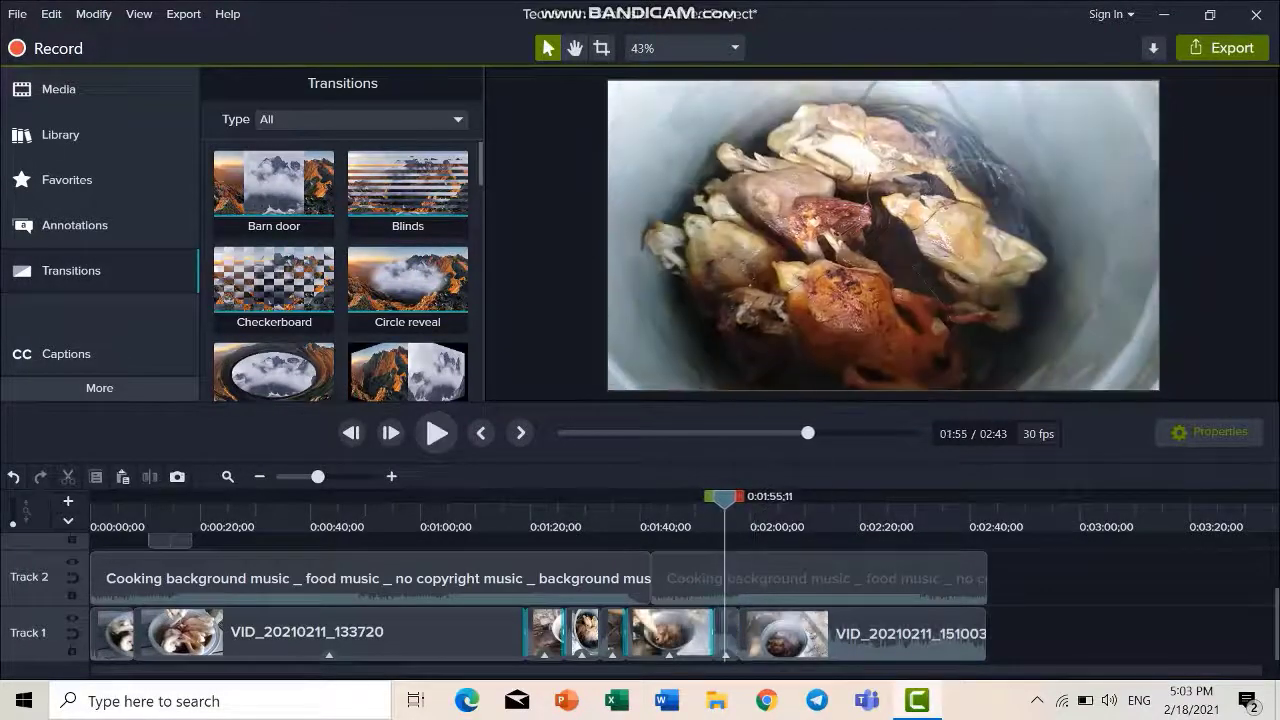
{"action": "scroll", "coordinate": [341, 270], "scroll_direction": "down", "scroll_amount": 10}
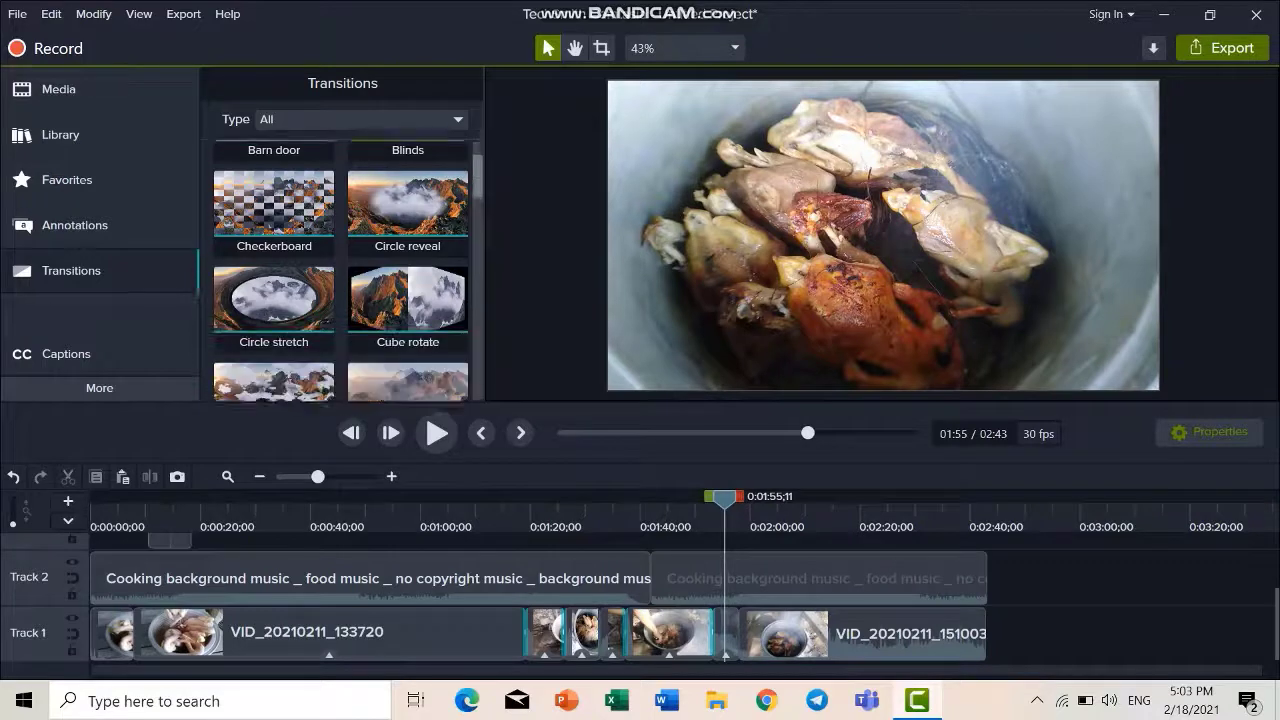
{"action": "scroll", "coordinate": [341, 270], "scroll_direction": "down", "scroll_amount": 5}
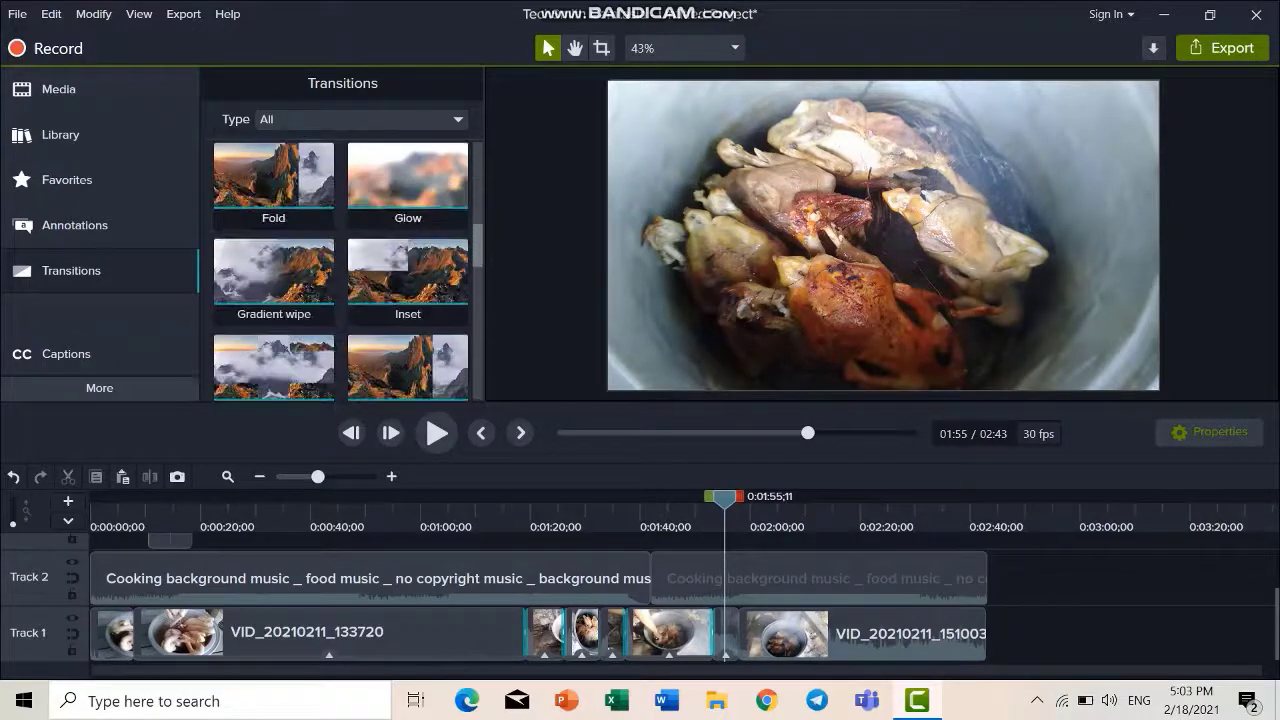
{"action": "scroll", "coordinate": [341, 270], "scroll_direction": "down", "scroll_amount": 2}
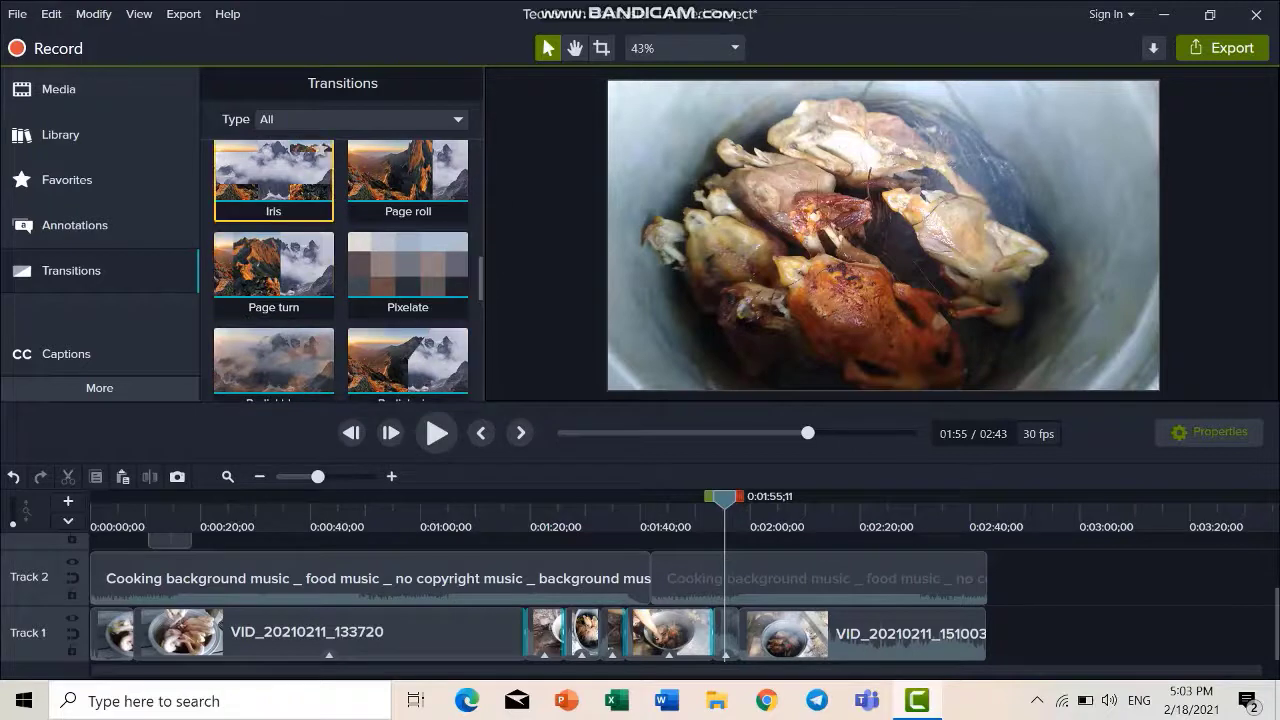
{"action": "left_click_drag", "start_coordinate": [290, 192], "coordinate": [727, 620]}
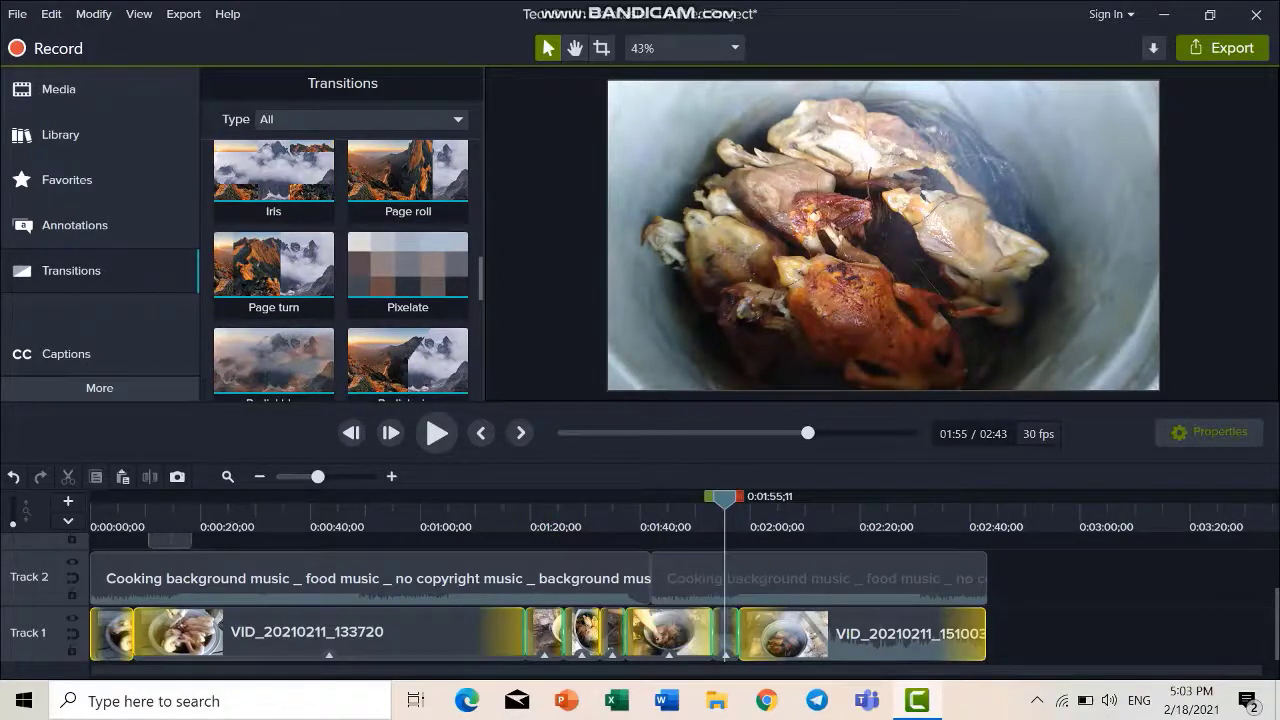
{"action": "left_click", "coordinate": [436, 433]}
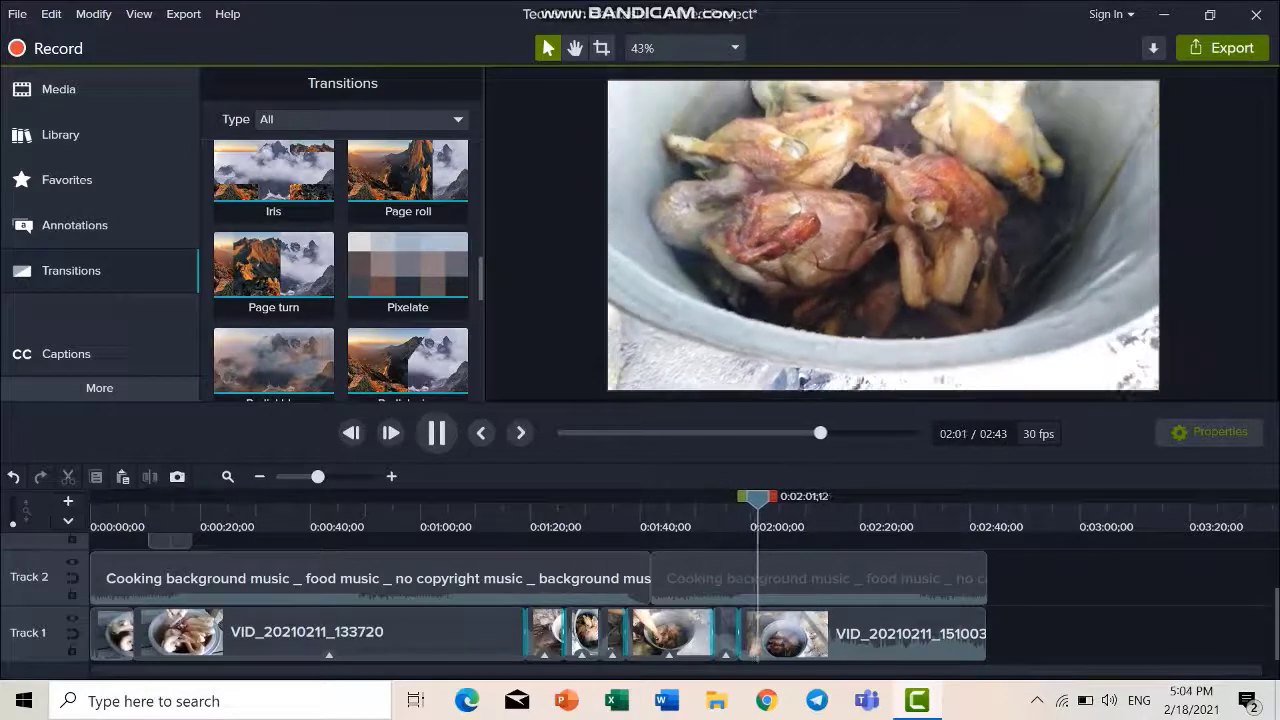
{"action": "key", "text": "space"}
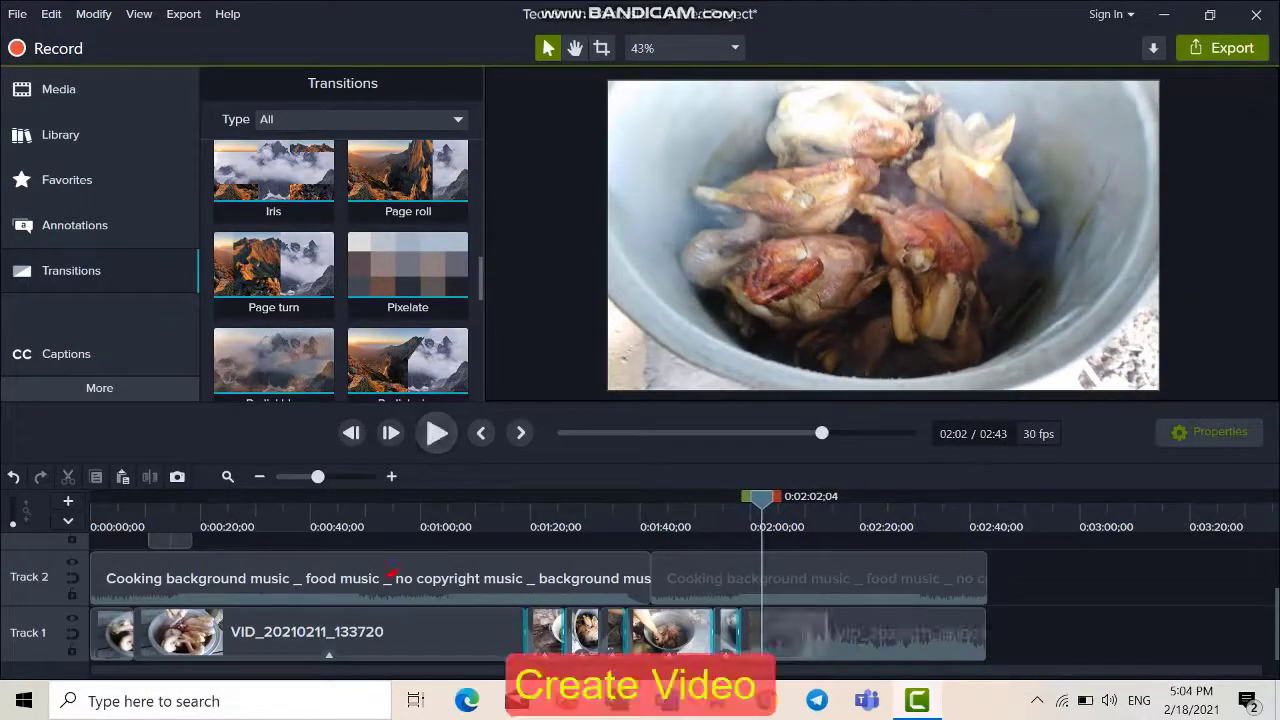
- Export the project to a local file using the "MP4 only (up to 1080p)" production preset
{"action": "left_click", "coordinate": [1220, 48]}
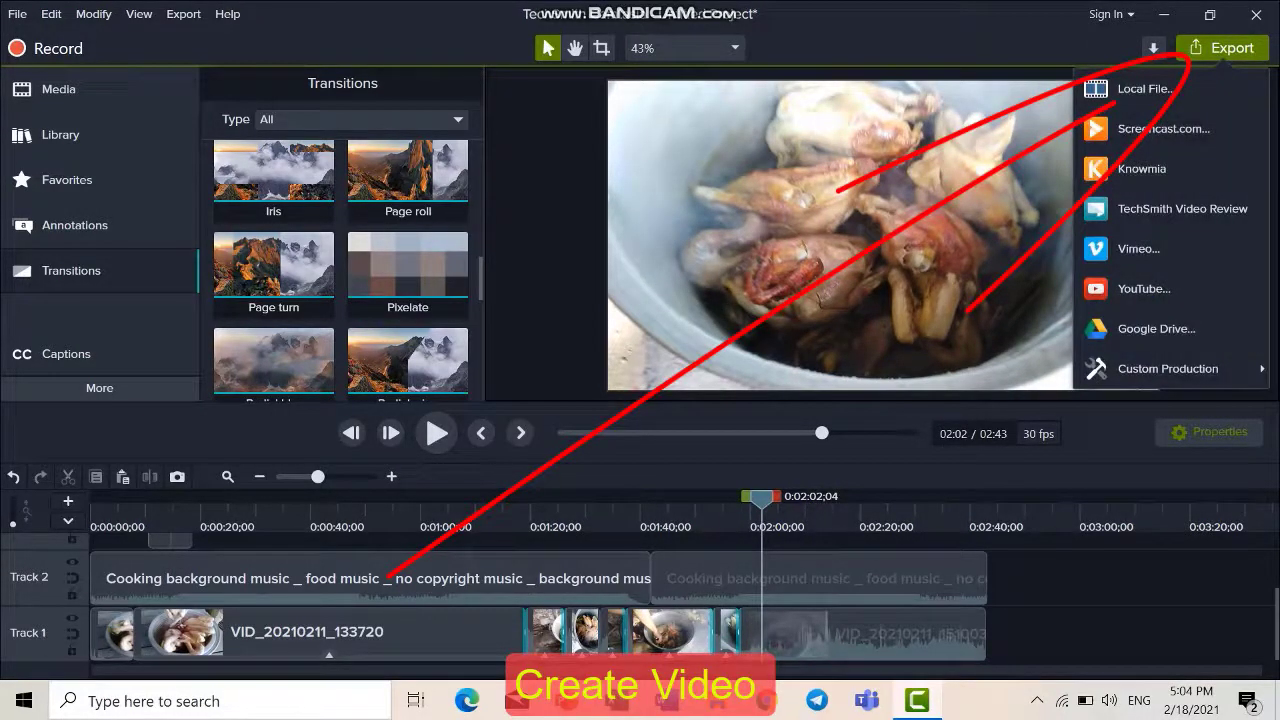
{"action": "left_click", "coordinate": [1140, 88]}
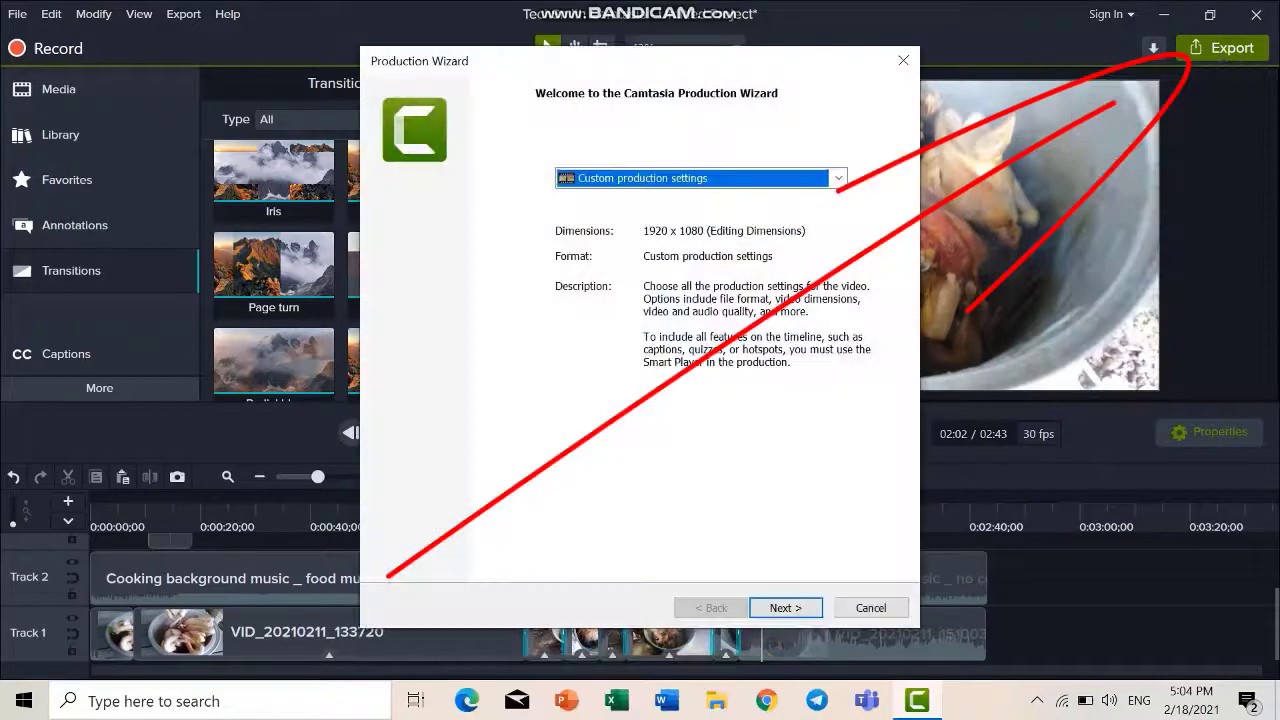
{"action": "left_click", "coordinate": [838, 178]}
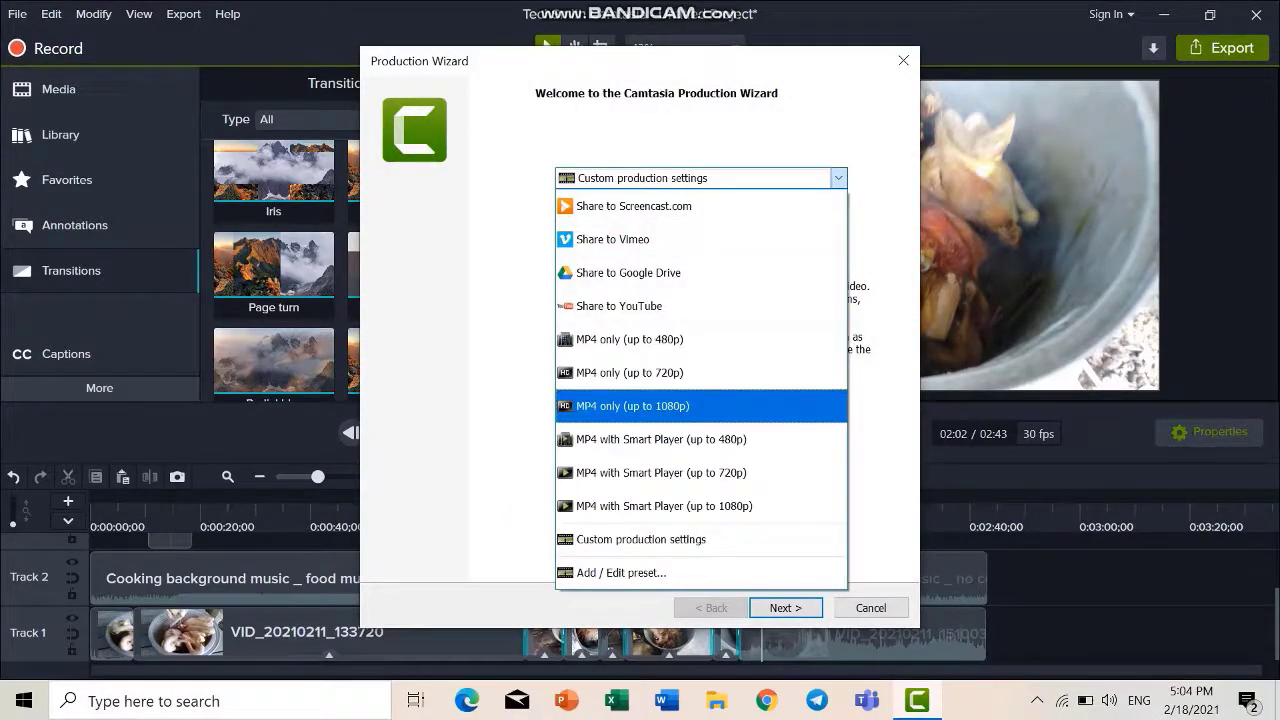
{"action": "left_click", "coordinate": [660, 406]}
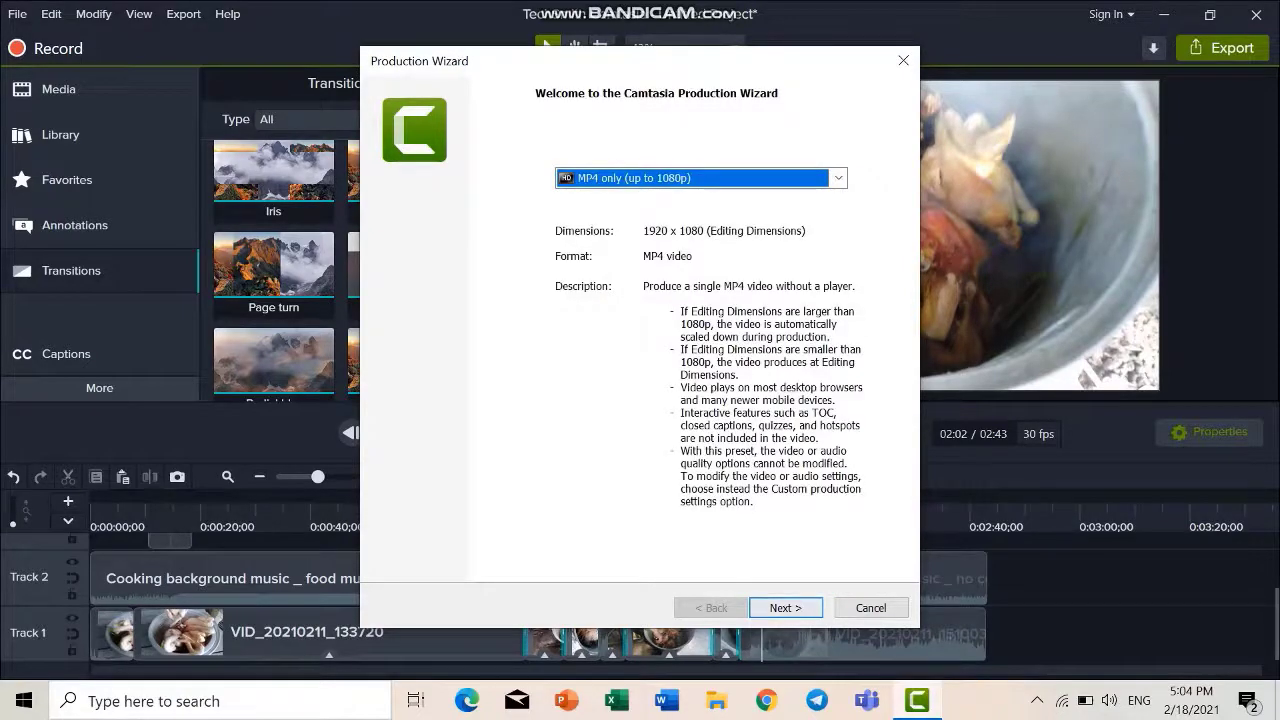
{"action": "left_click", "coordinate": [786, 608]}
- Name the production "Cooking", keep the Camtasia documents folder as its location, and start rendering
{"action": "left_click", "coordinate": [694, 497]}
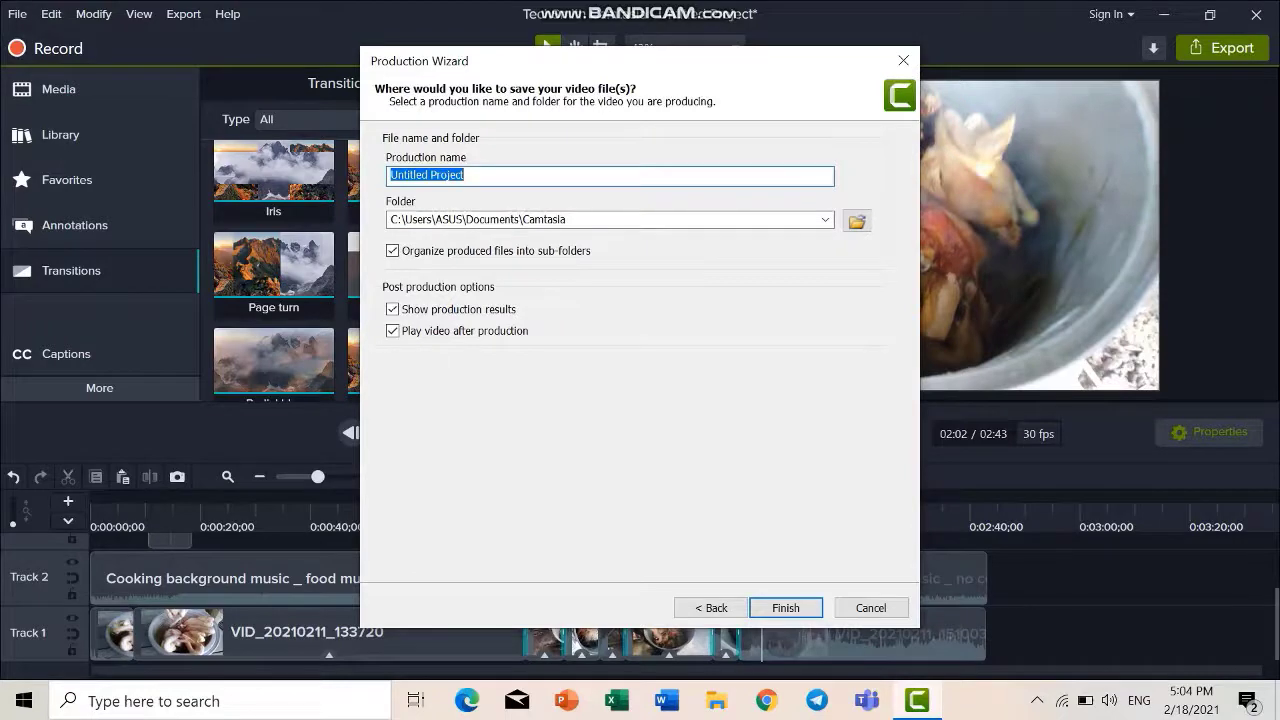
{"action": "key", "text": "Tab"}
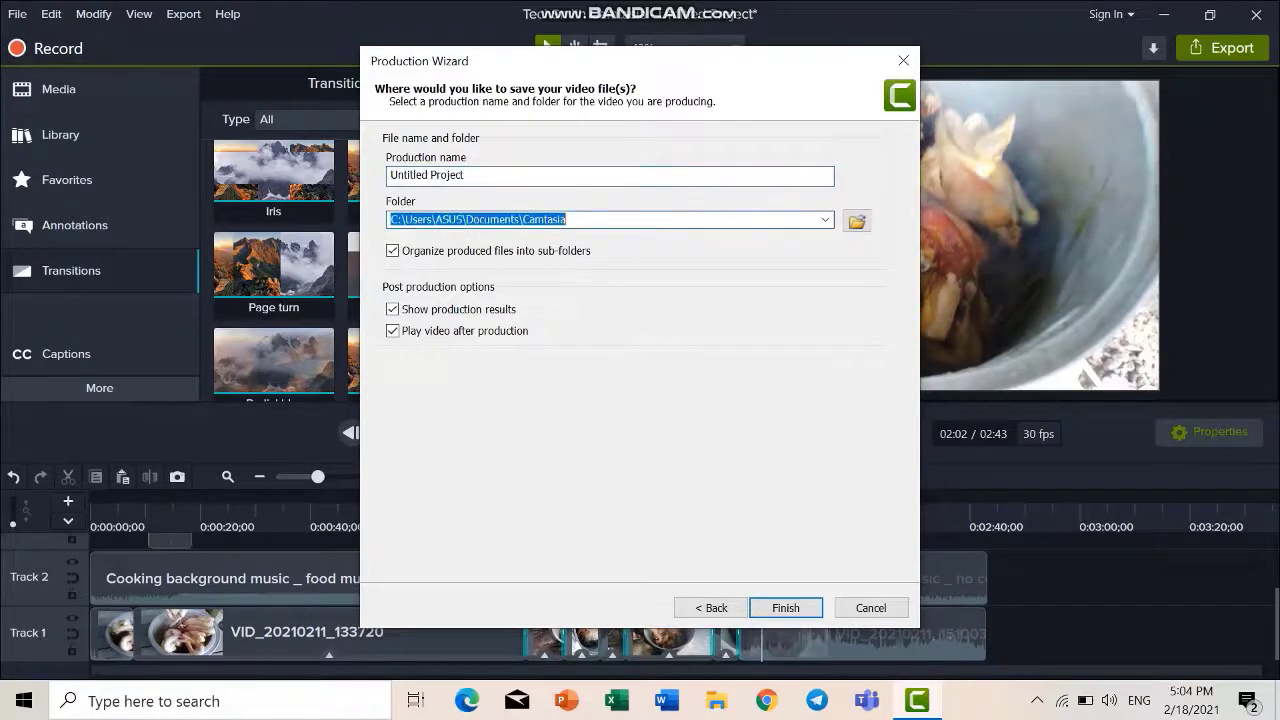
{"action": "key", "text": "shift+Tab"}
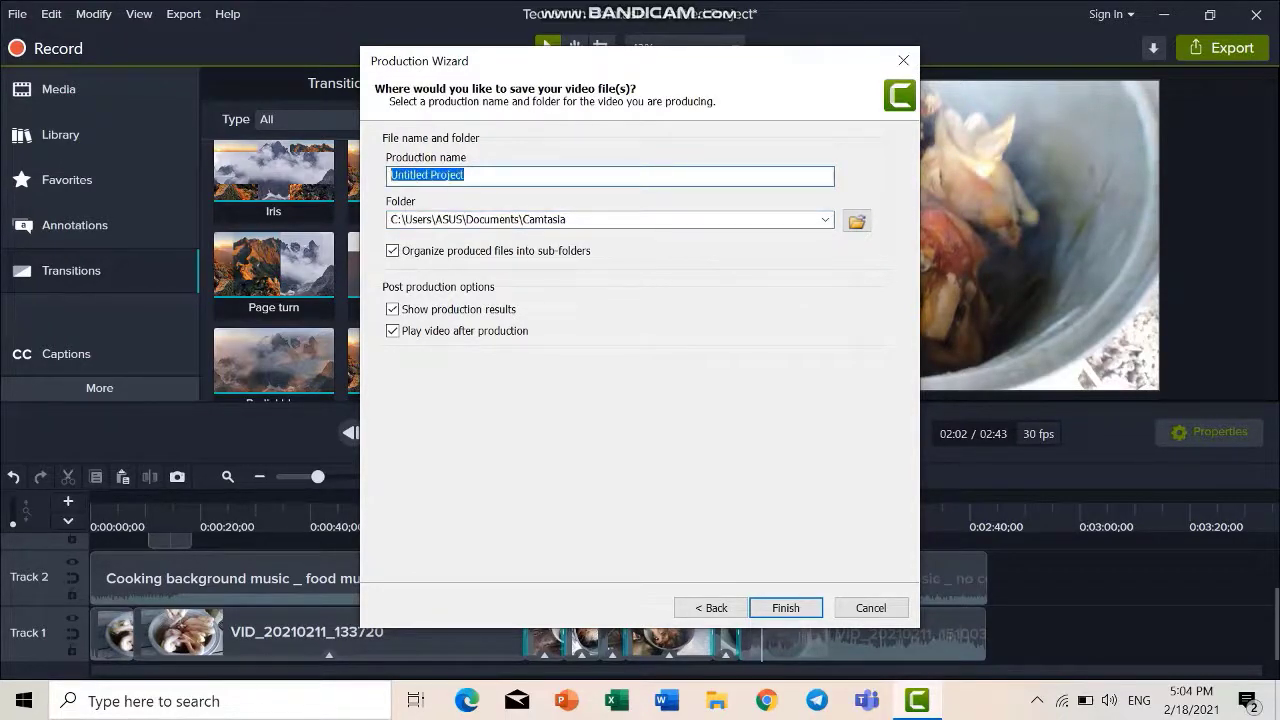
{"action": "type", "text": "Cooking"}
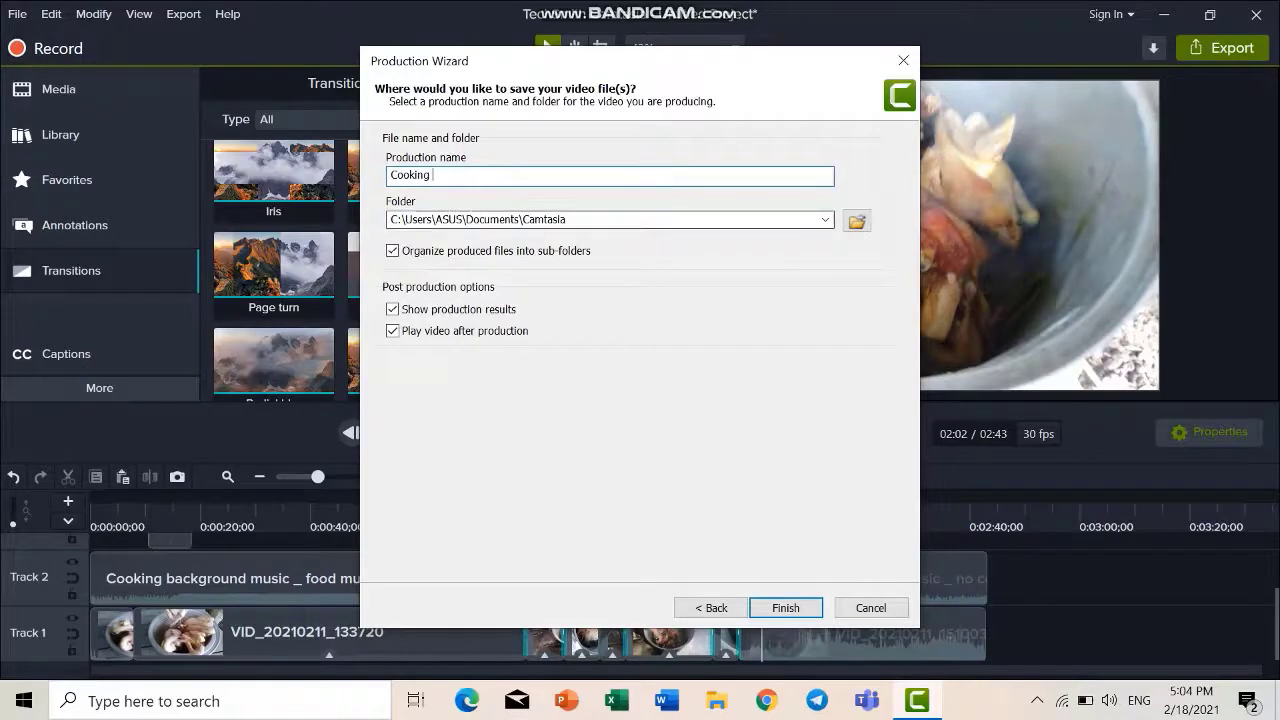
{"action": "left_click", "coordinate": [786, 608]}
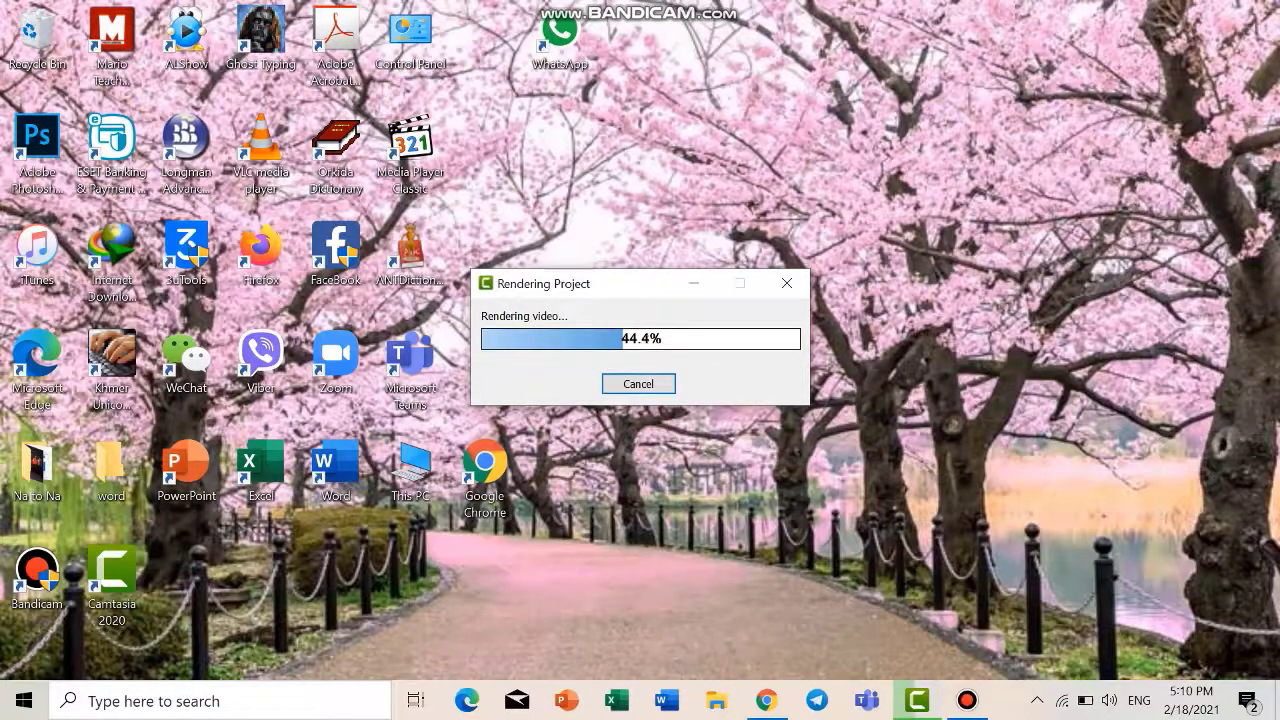
{"action": "left_click", "coordinate": [917, 700]}
{"action": "left_click", "coordinate": [967, 700]}
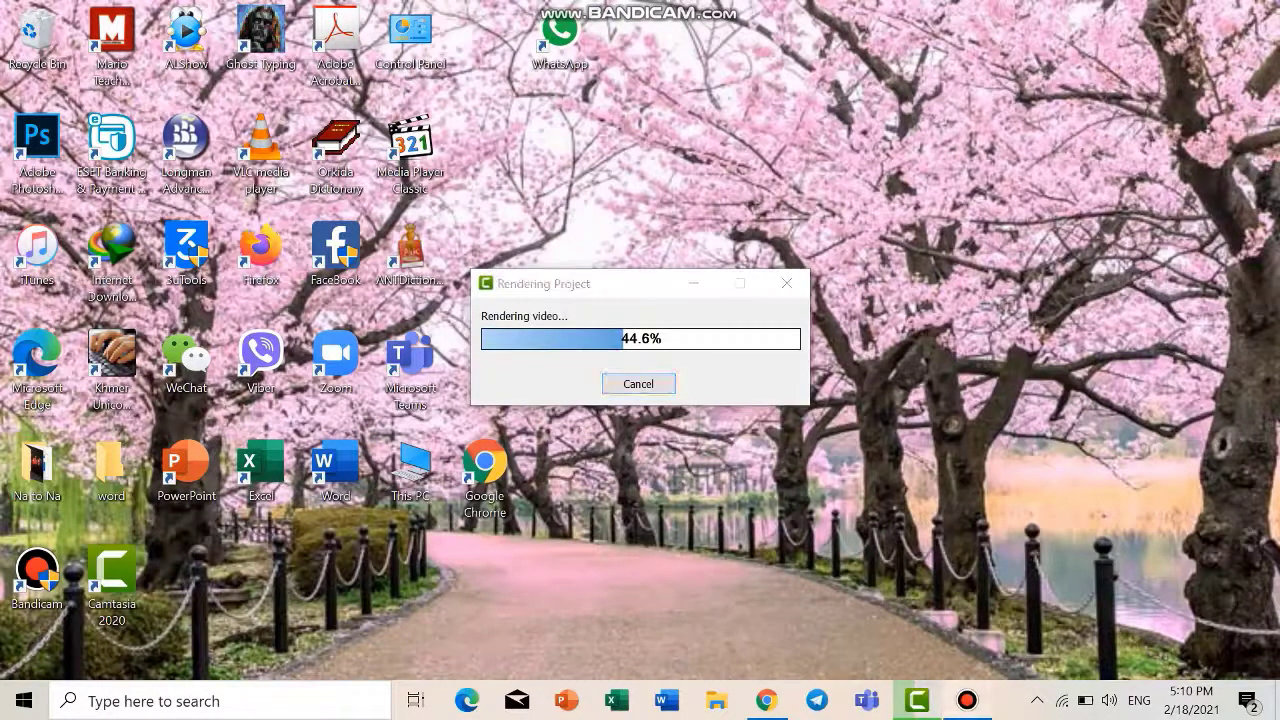
{"action": "left_click", "coordinate": [967, 700]}
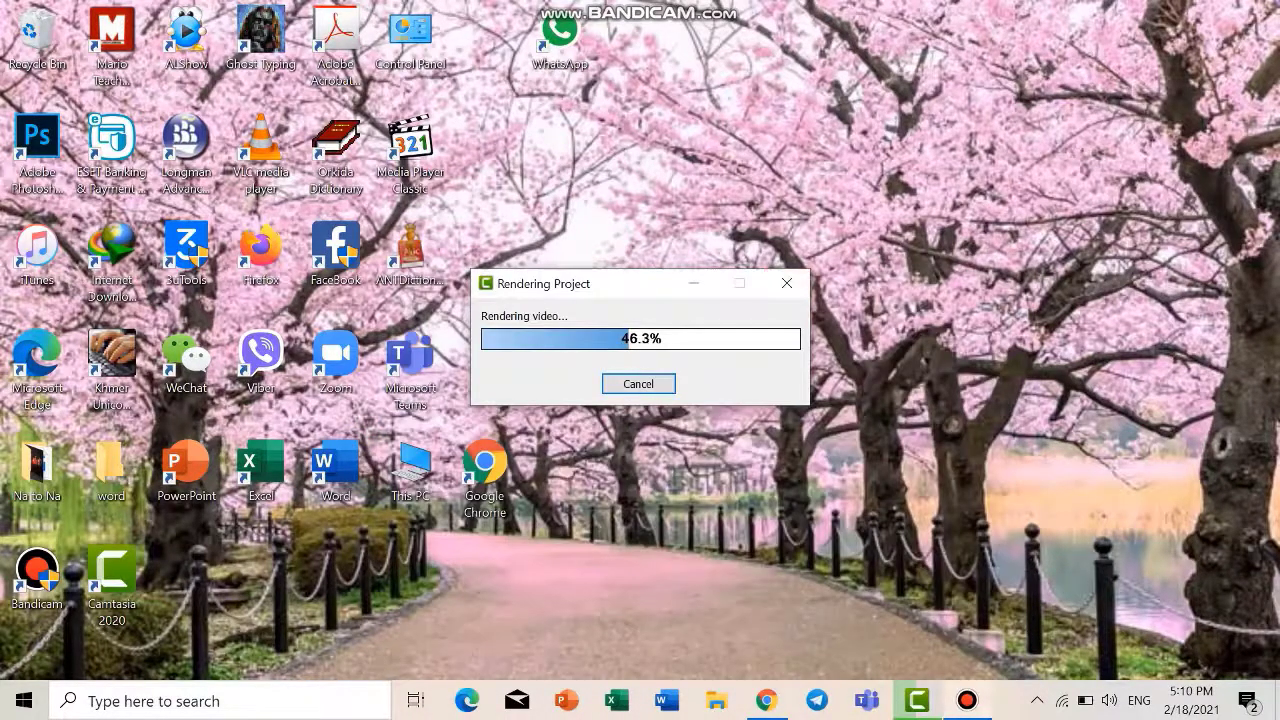
{"action": "mouse_move", "coordinate": [967, 700]}
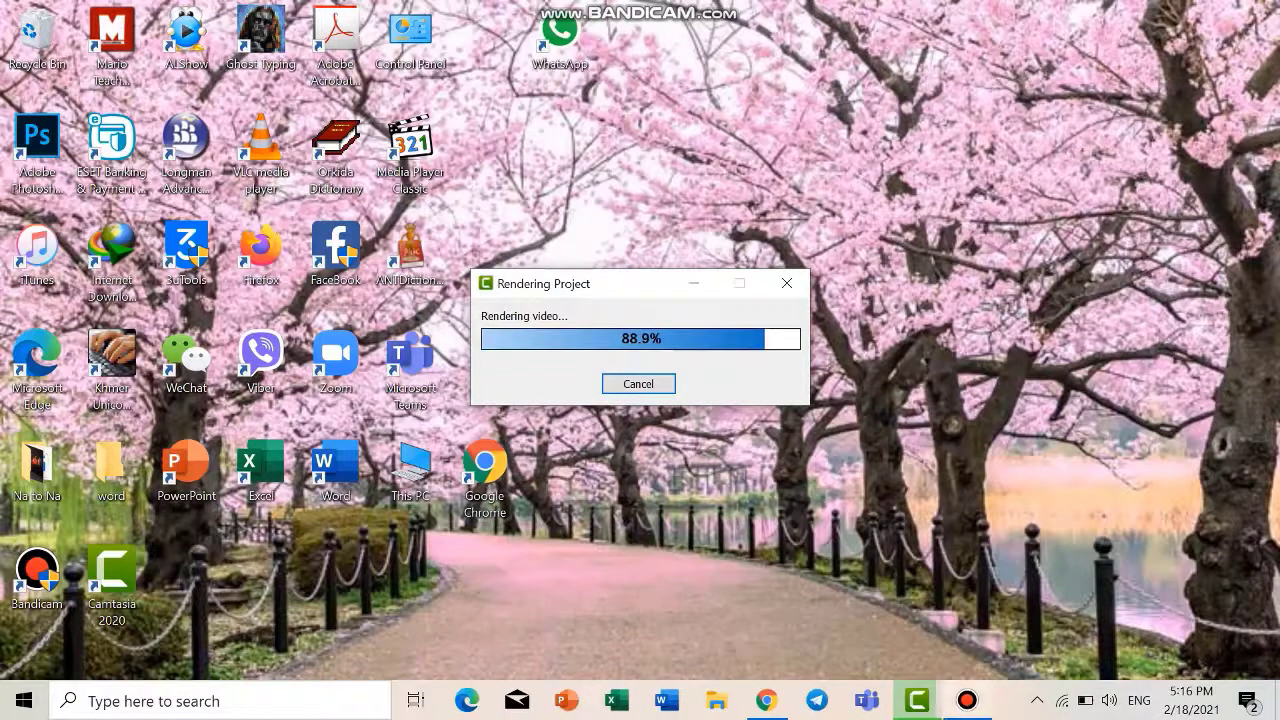
{"action": "mouse_move", "coordinate": [967, 700]}
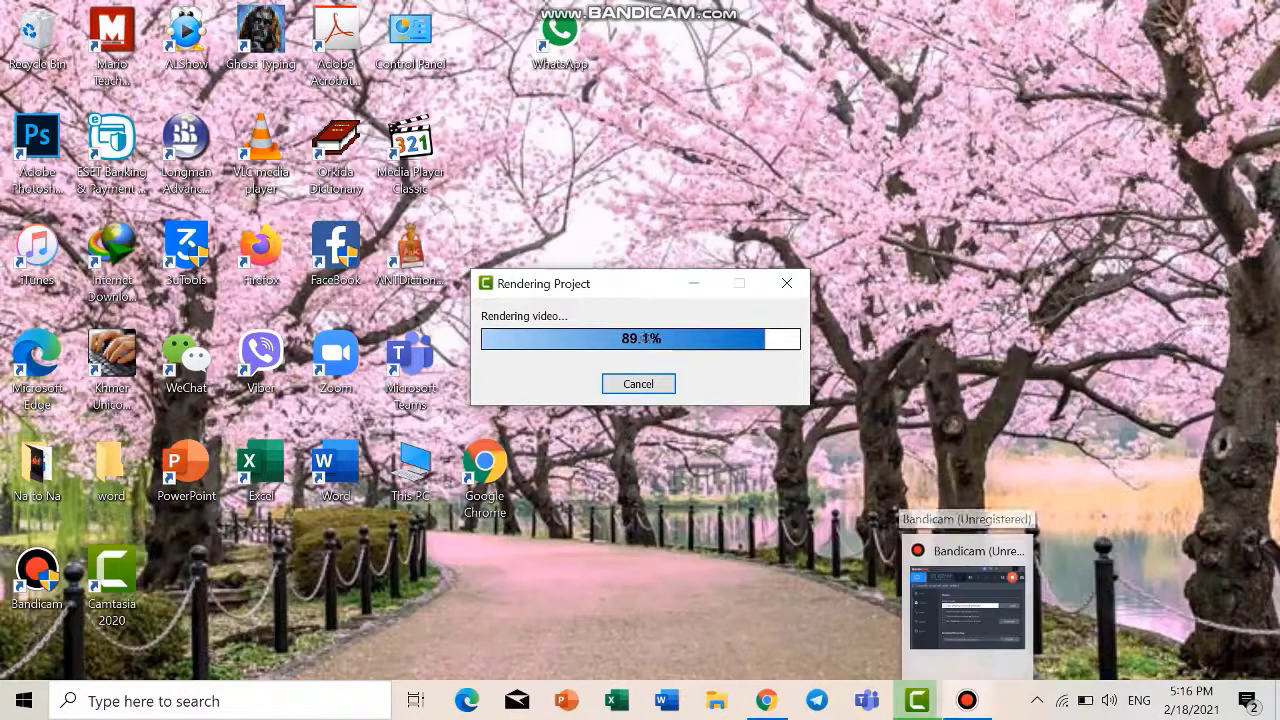